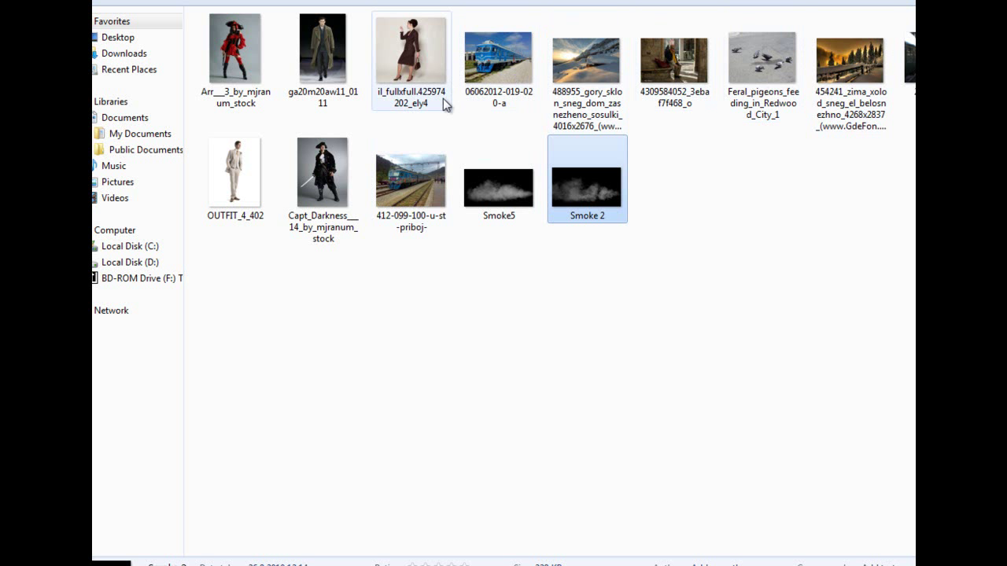
Select the railway platform photo in Explorer to place it onto the white canvas
click(850, 183)
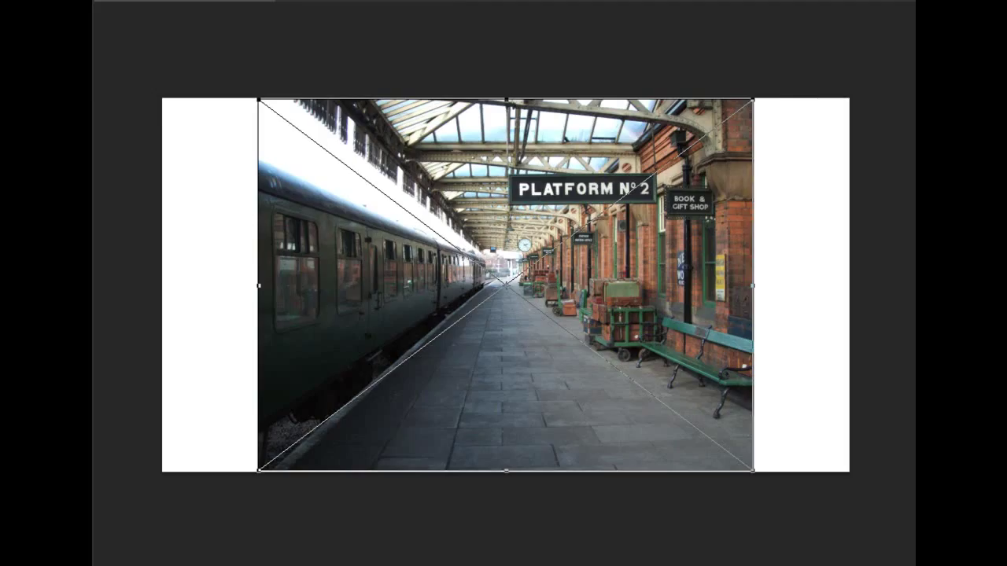
Shift the platform photo to the canvas's right side, enlarge it slightly, and commit
drag(565, 240, 661, 242)
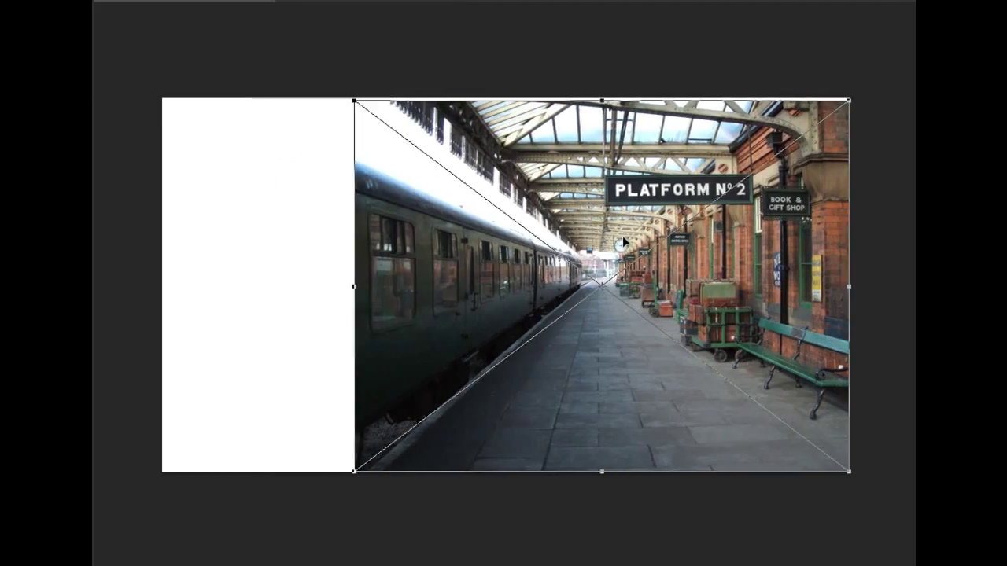
drag(358, 97, 358, 96)
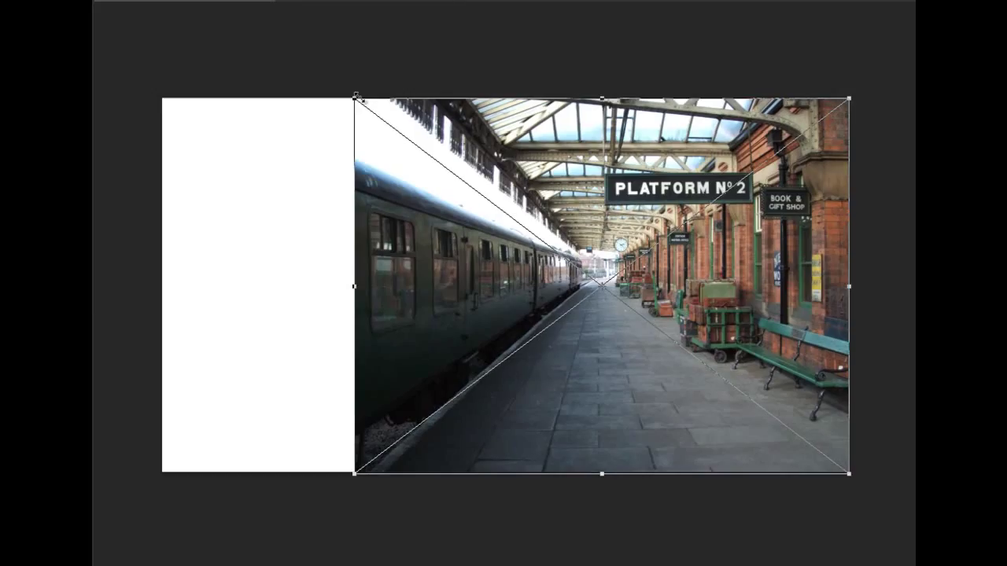
key(Return)
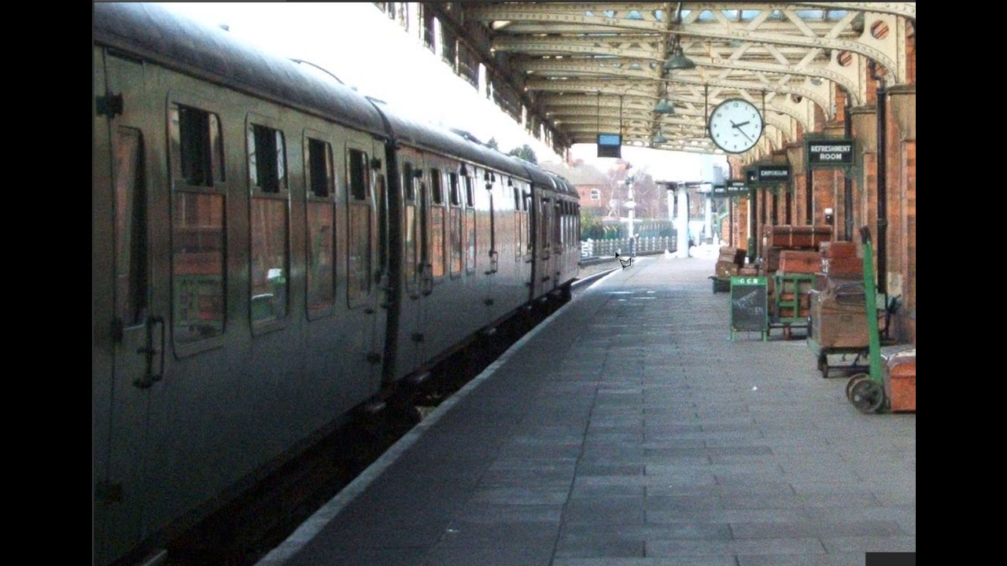
Outline the sky and upper old train on the left with the Polygonal Lasso
mouse_move(585, 290)
mouse_down()
mouse_move(645, 257)
mouse_move(682, 260)
mouse_move(678, 187)
mouse_move(697, 190)
mouse_move(715, 168)
mouse_move(719, 184)
mouse_up()
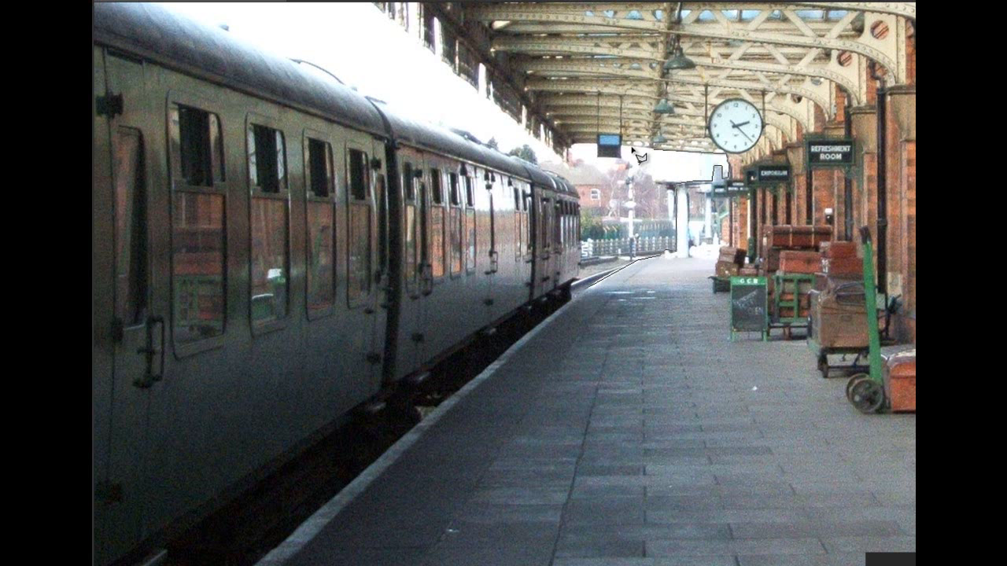
click(571, 150)
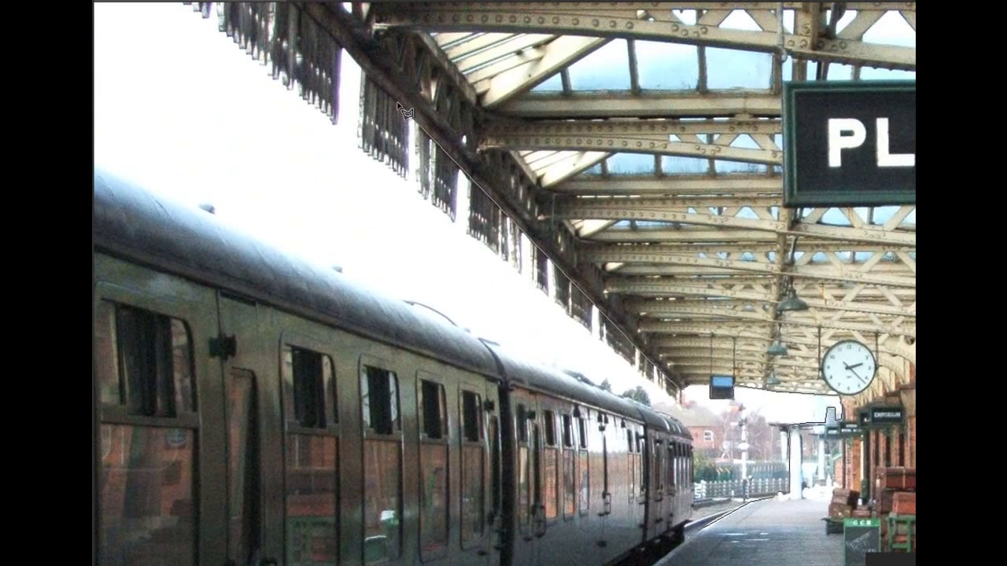
scroll(262, 3, up, 2)
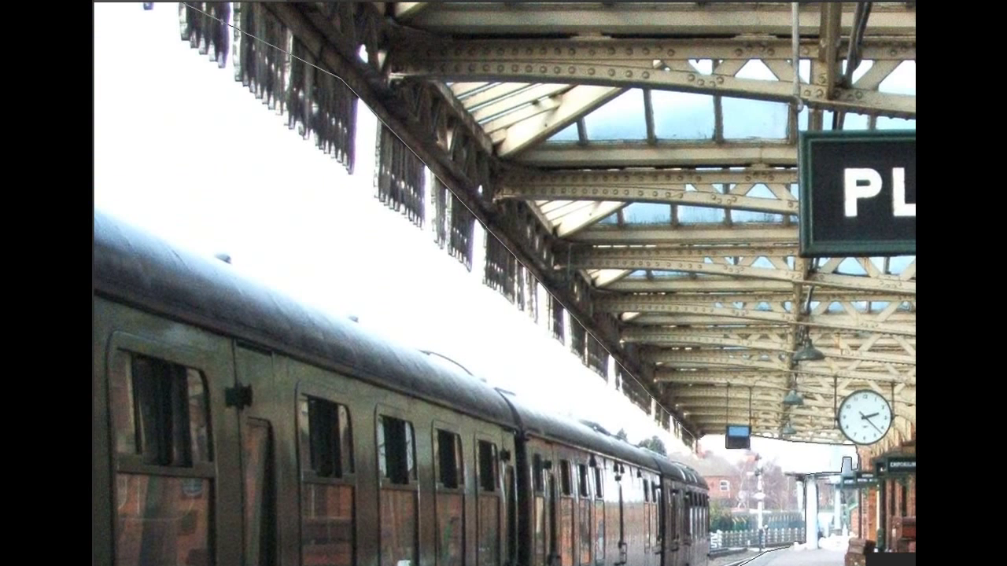
scroll(236, 16, up, 2)
scroll(197, 32, up, 2)
scroll(132, 53, up, 2)
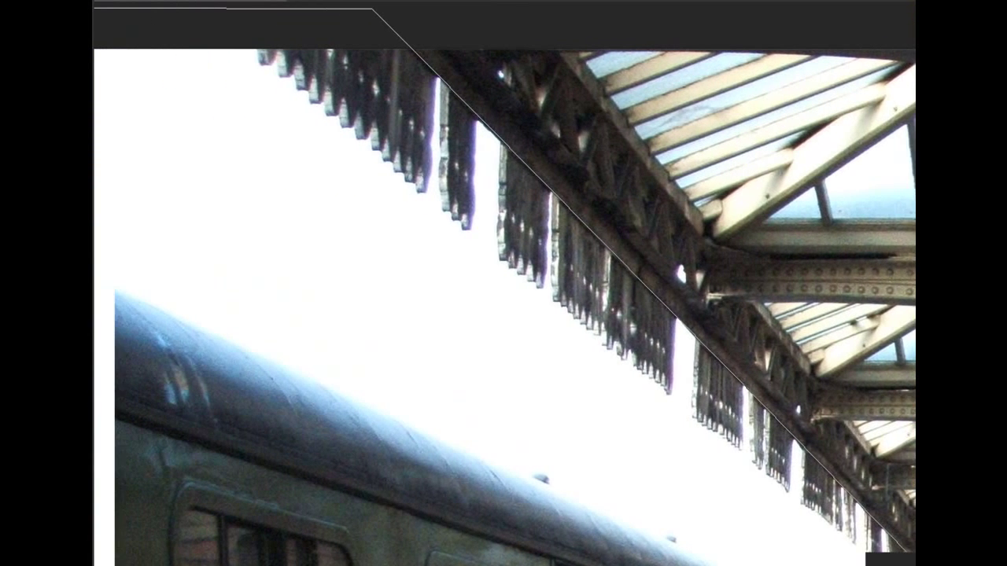
scroll(865, 554, down, 2)
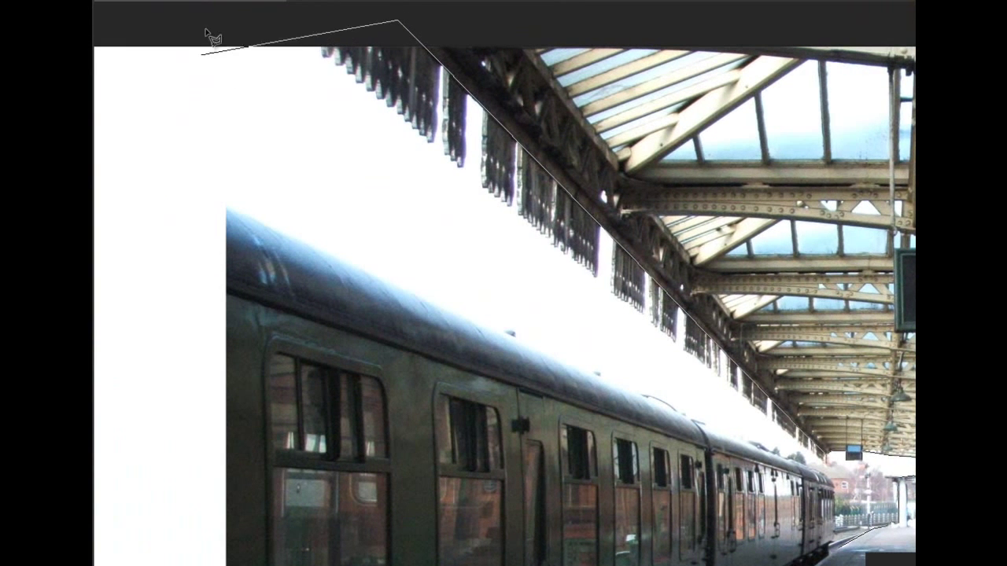
click(207, 14)
click(176, 476)
double_click(773, 545)
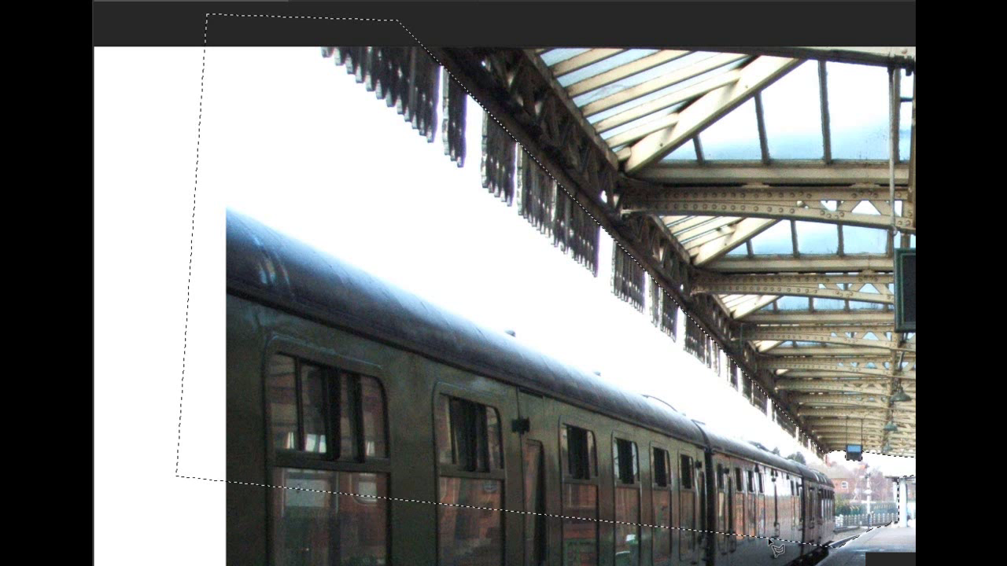
Fill the selected area with white and deselect
right_click(885, 543)
click(897, 161)
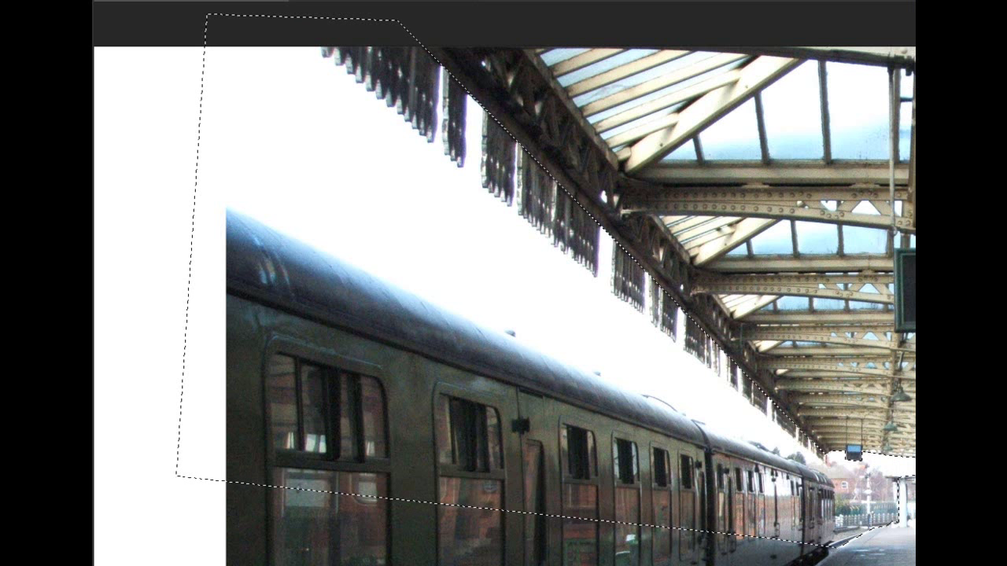
key(ctrl+d)
scroll(558, 343, down, 2)
scroll(553, 344, down, 4)
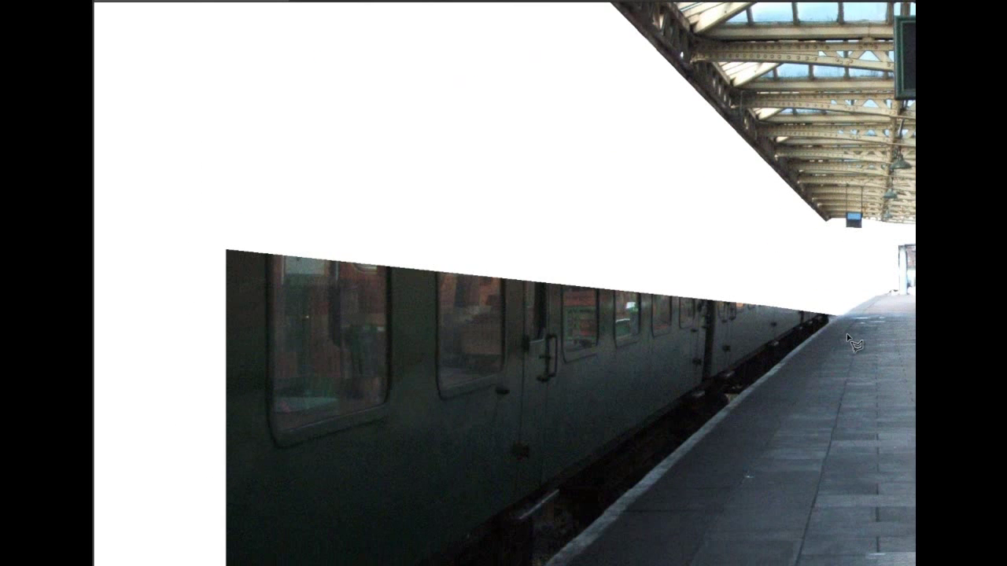
scroll(787, 314, down, 1)
Lasso the remaining lower train and track left of the platform edge and delete them to white
click(845, 268)
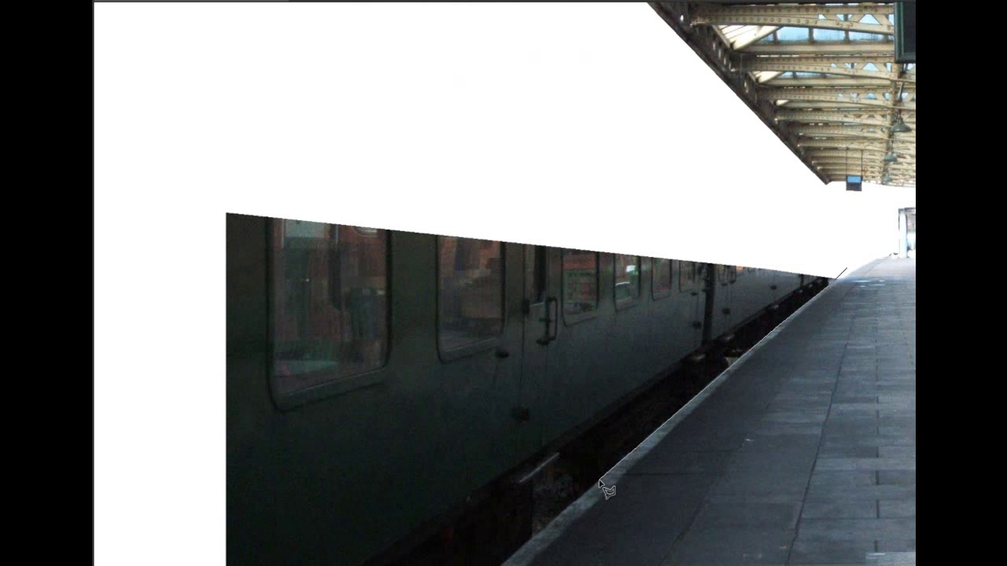
scroll(584, 502, down, 3)
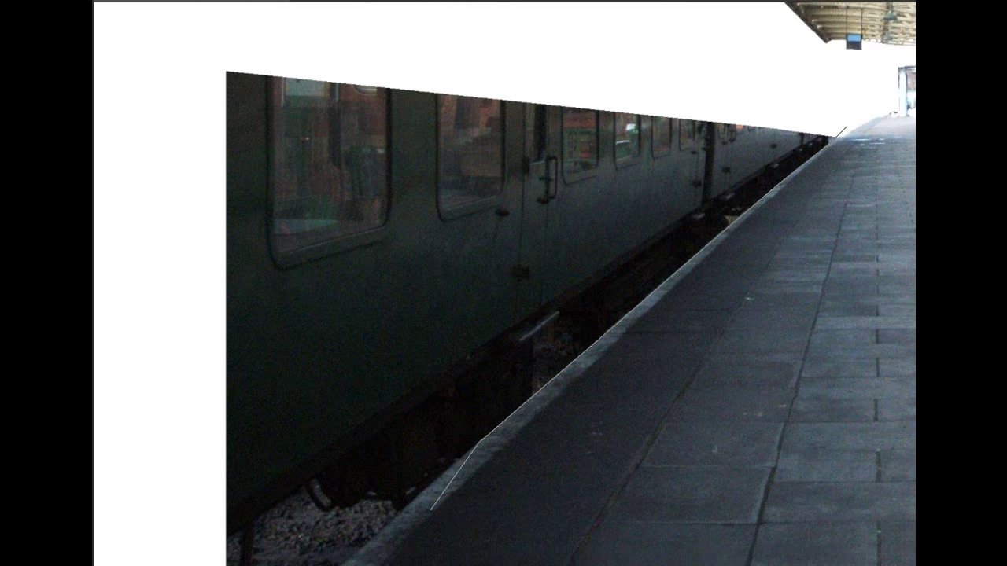
scroll(479, 466, down, 2)
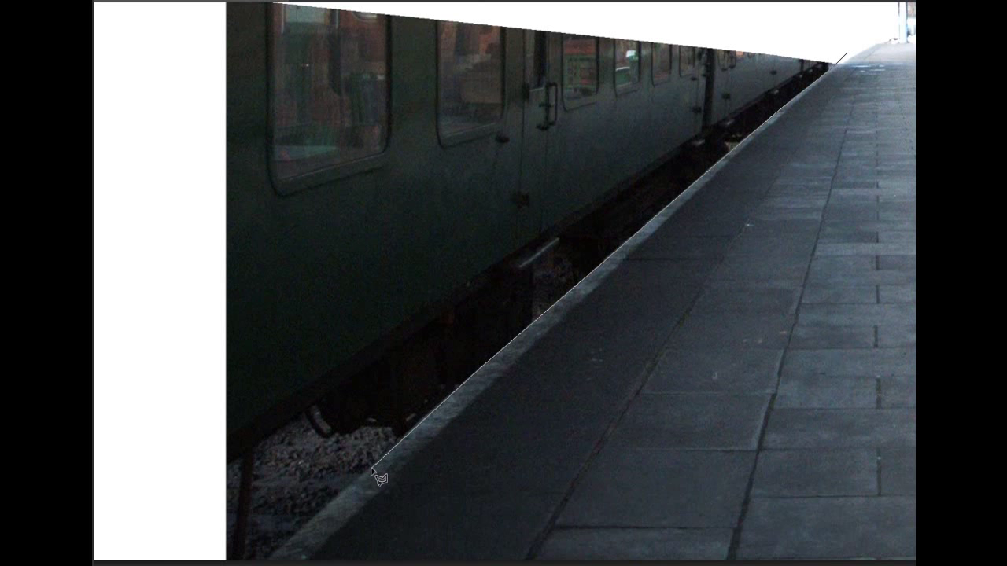
scroll(315, 535, down, 1)
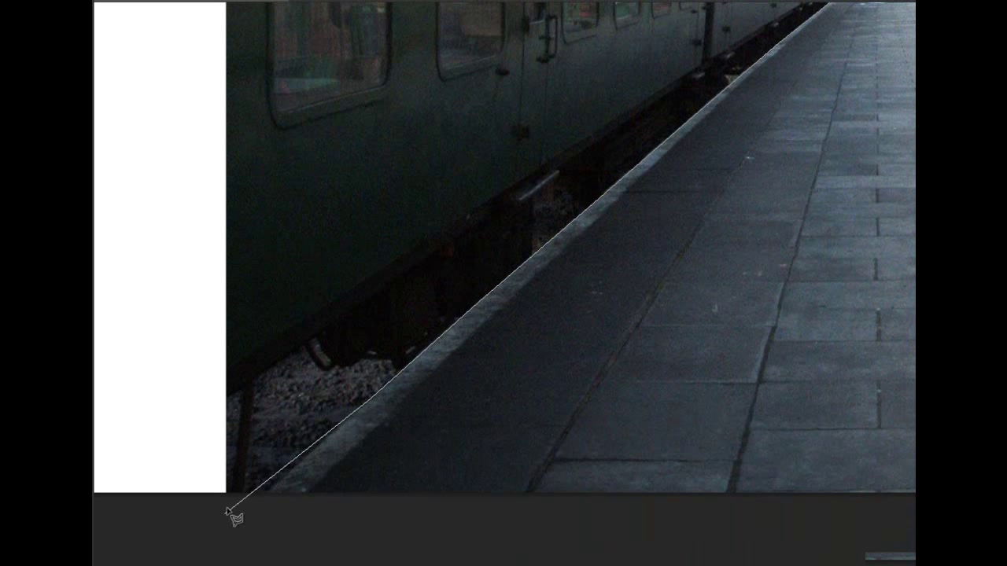
click(234, 522)
click(164, 515)
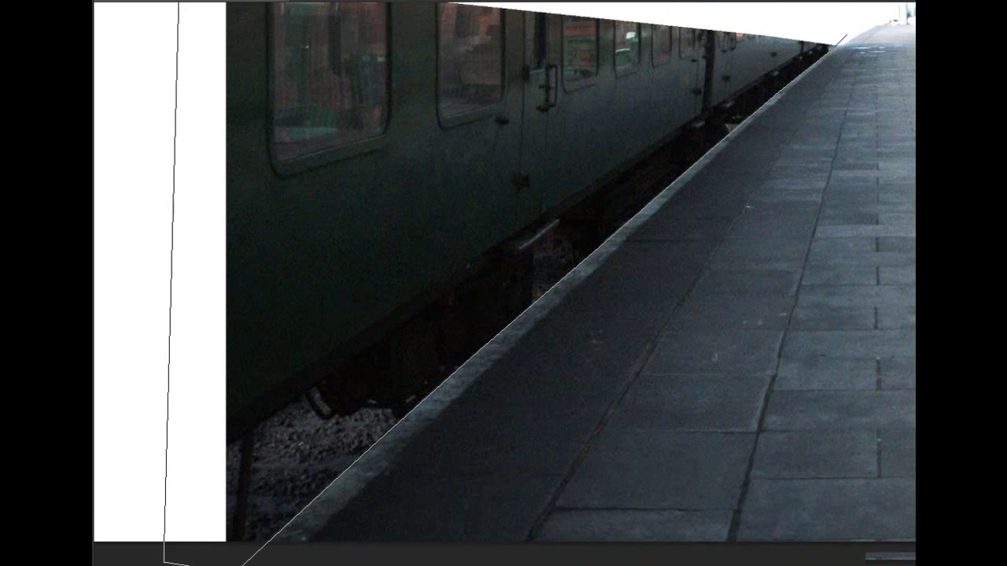
scroll(181, 90, up, 3)
click(175, 48)
double_click(866, 96)
key(Delete)
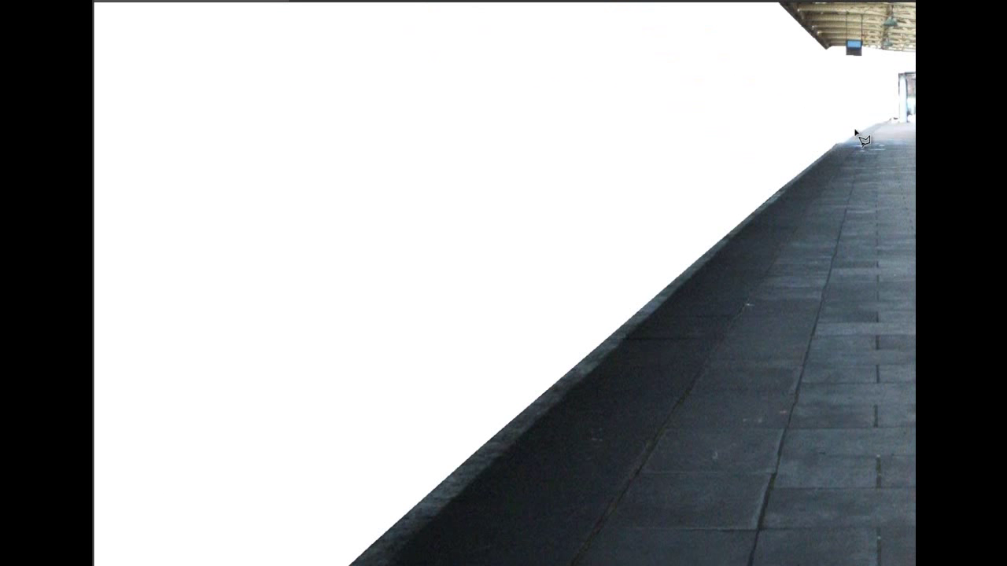
scroll(606, 206, down, 2)
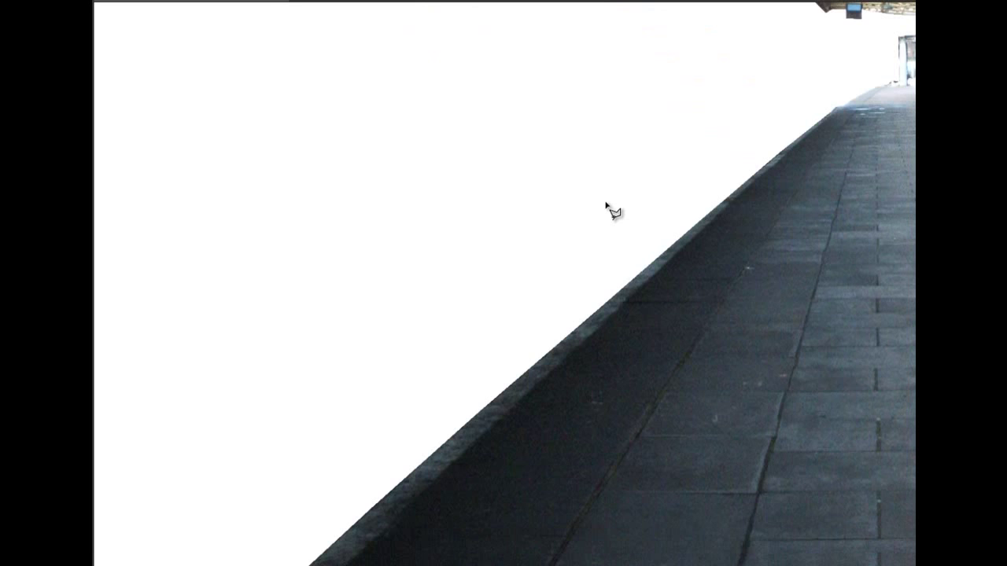
scroll(606, 206, down, 4)
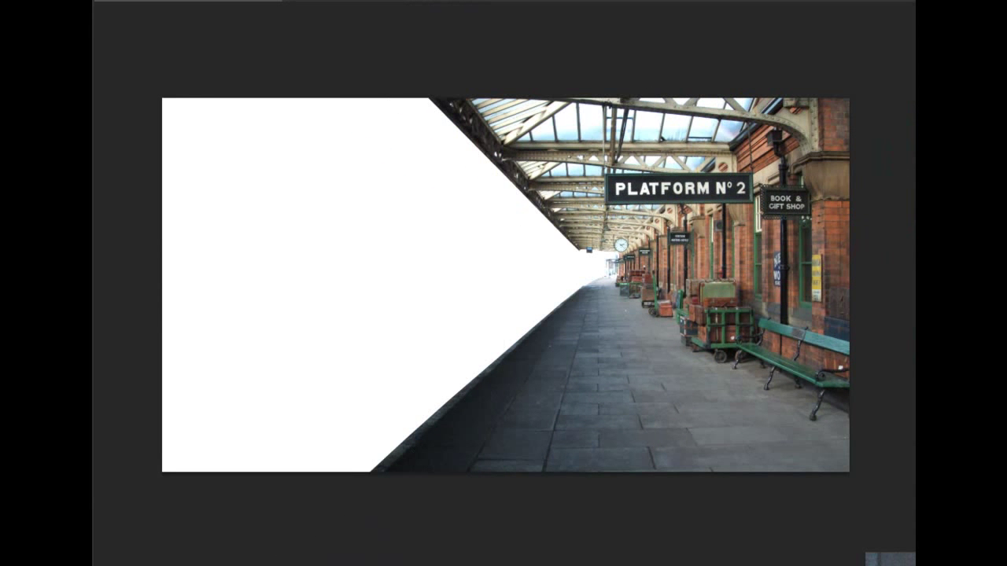
Drag in the blue train photo, enlarge it to fill the left side, and commit its placement
key(ctrl+o)
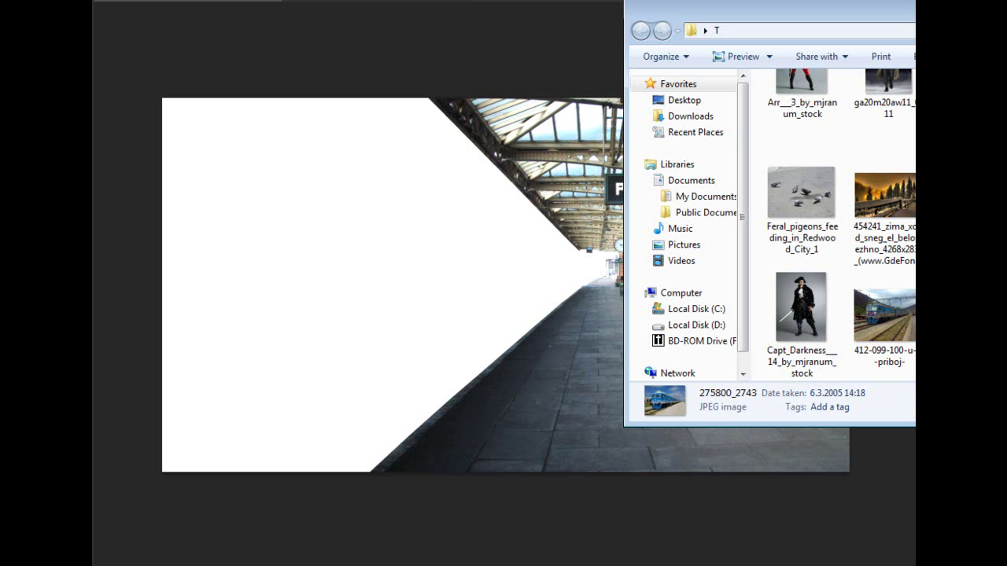
drag(884, 314, 461, 275)
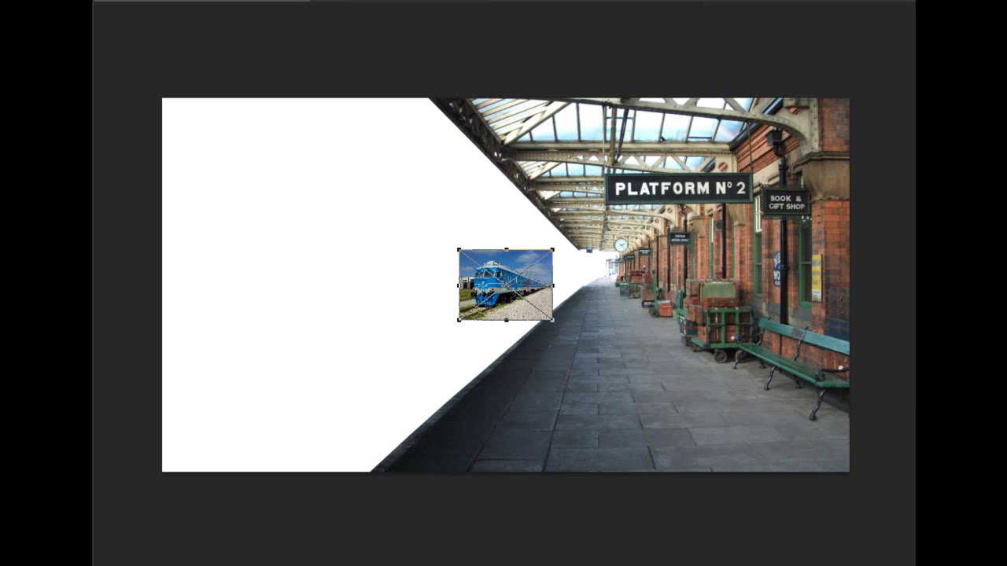
mouse_move(559, 323)
mouse_down()
mouse_move(738, 482)
mouse_move(758, 488)
mouse_up()
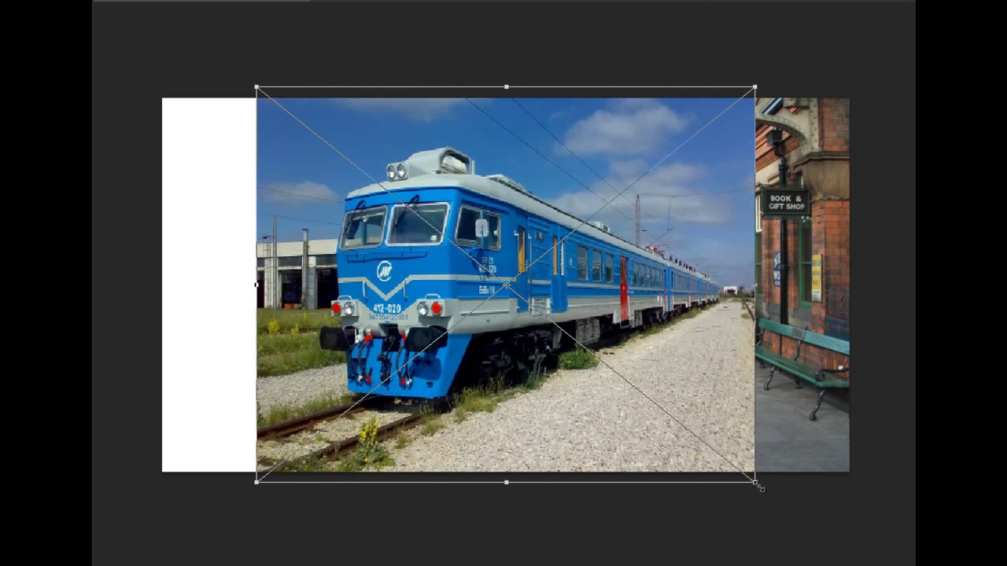
key(Return)
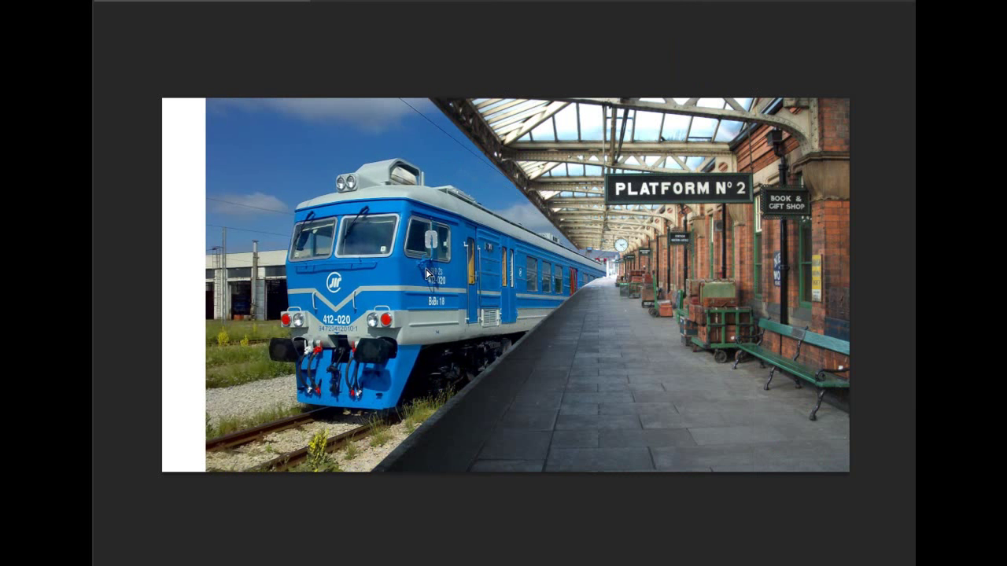
key(ctrl+t)
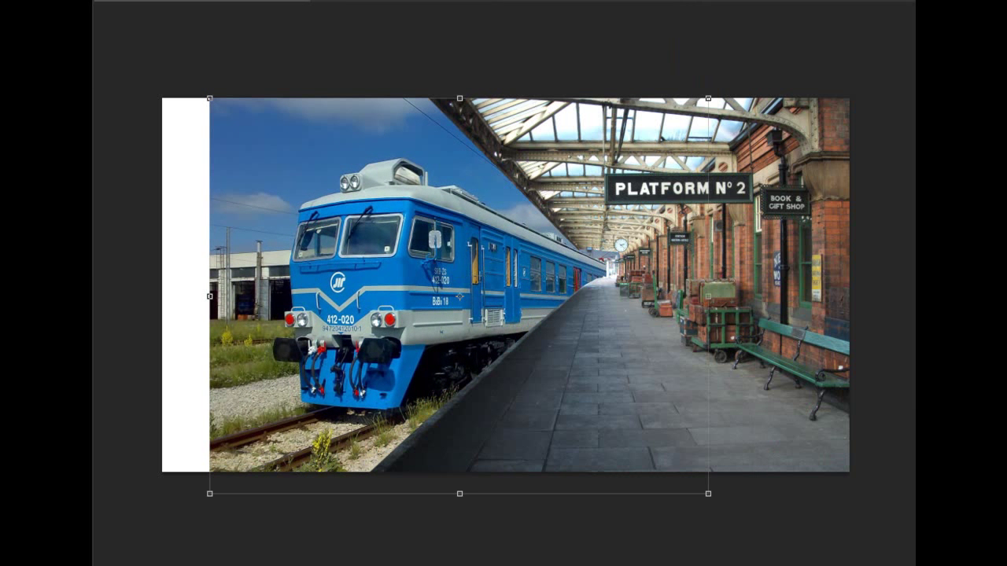
right_click(858, 7)
key(Escape)
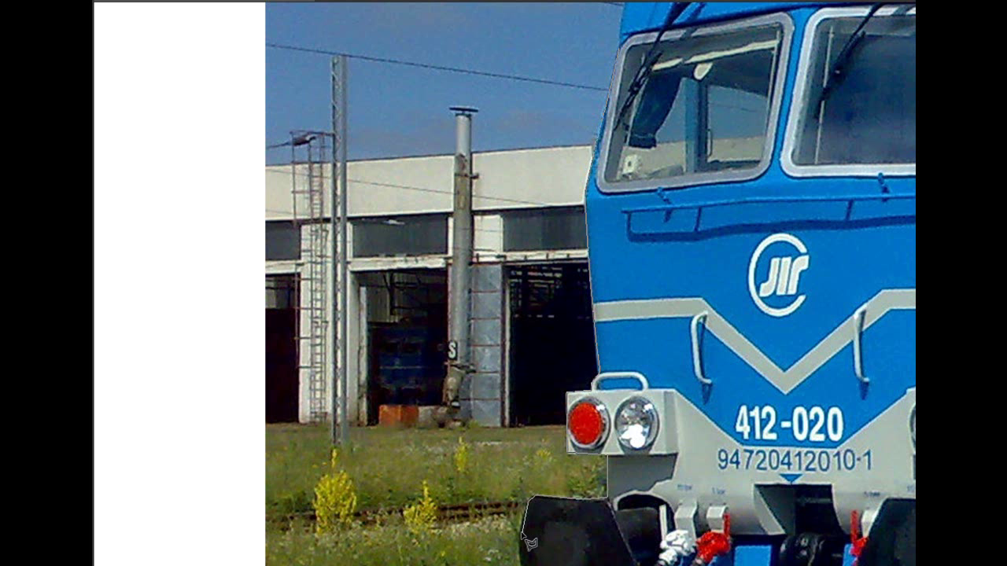
Lasso the sky and station building behind the locomotive, fill it with white, and deselect
drag(527, 560, 528, 490)
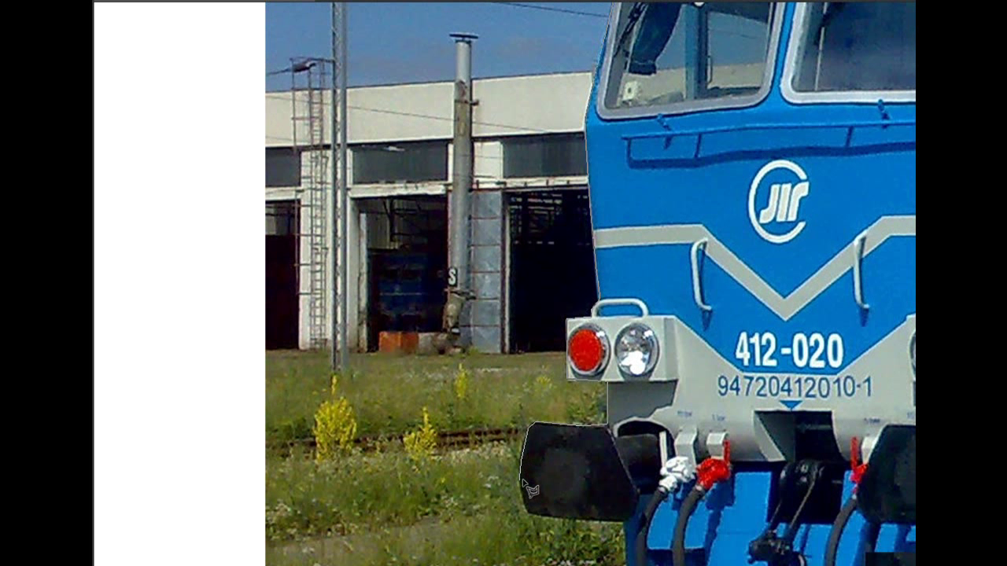
mouse_move(532, 507)
mouse_down()
mouse_move(536, 525)
mouse_move(636, 531)
mouse_move(633, 549)
mouse_move(640, 486)
mouse_move(640, 503)
mouse_move(761, 529)
mouse_move(391, 563)
mouse_up()
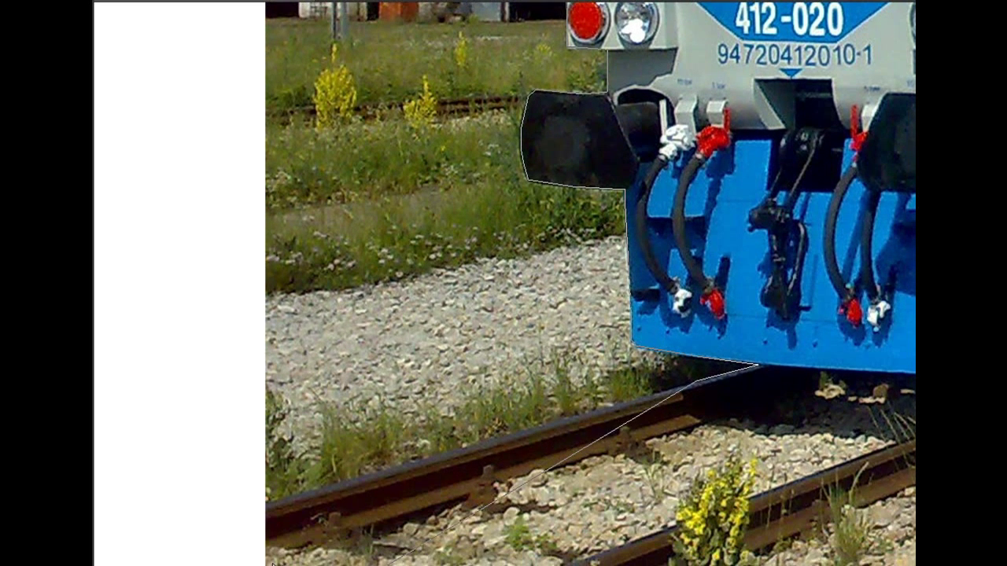
mouse_move(272, 564)
mouse_down()
mouse_move(135, 254)
mouse_move(257, 1)
mouse_up()
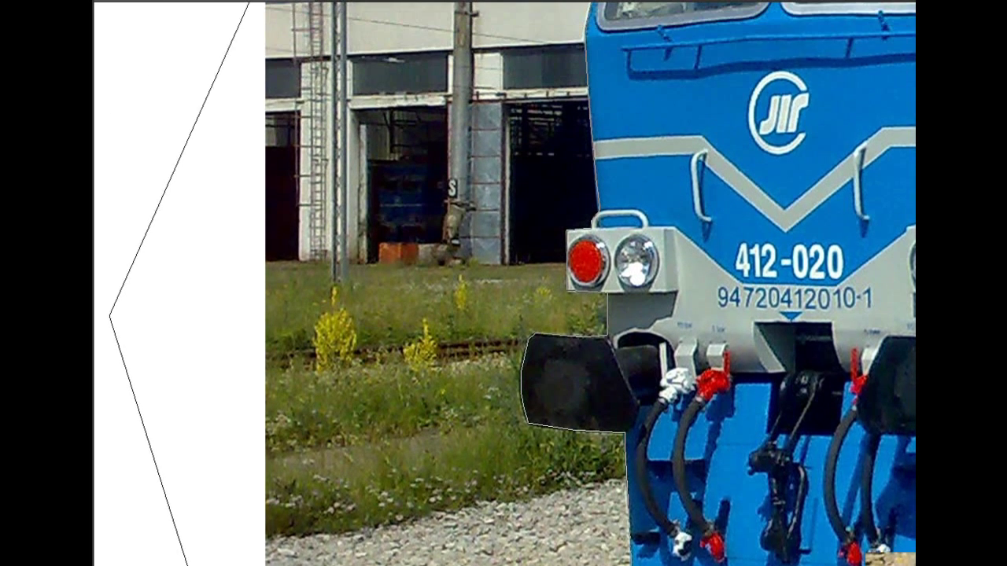
scroll(264, 8, up, 2)
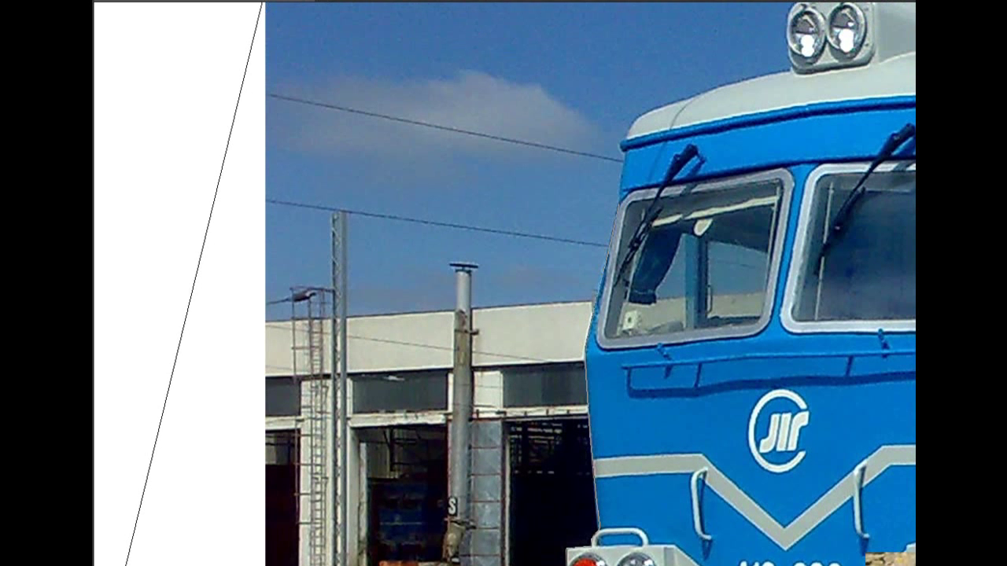
scroll(263, 8, up, 2)
double_click(179, 55)
key(Delete)
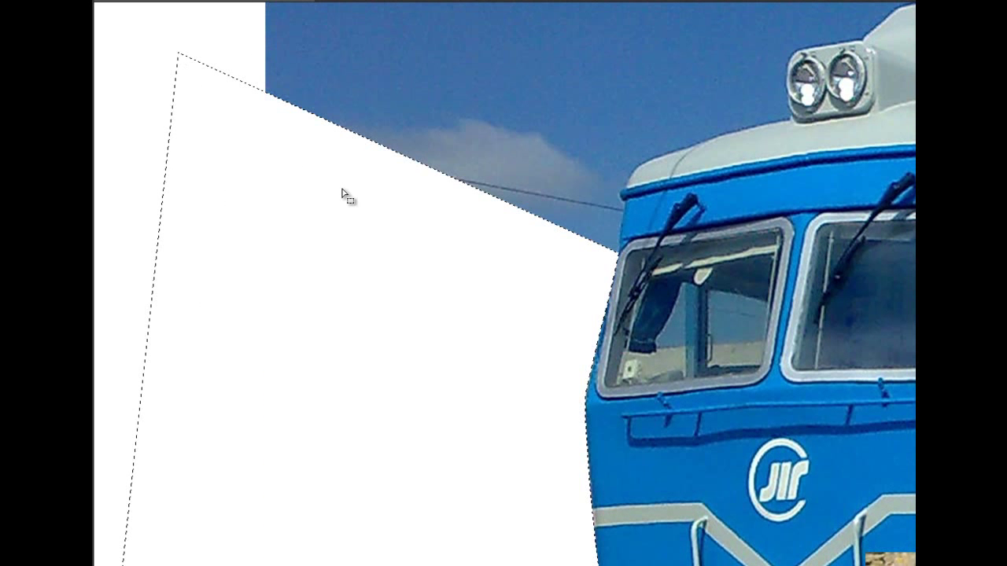
key(ctrl+d)
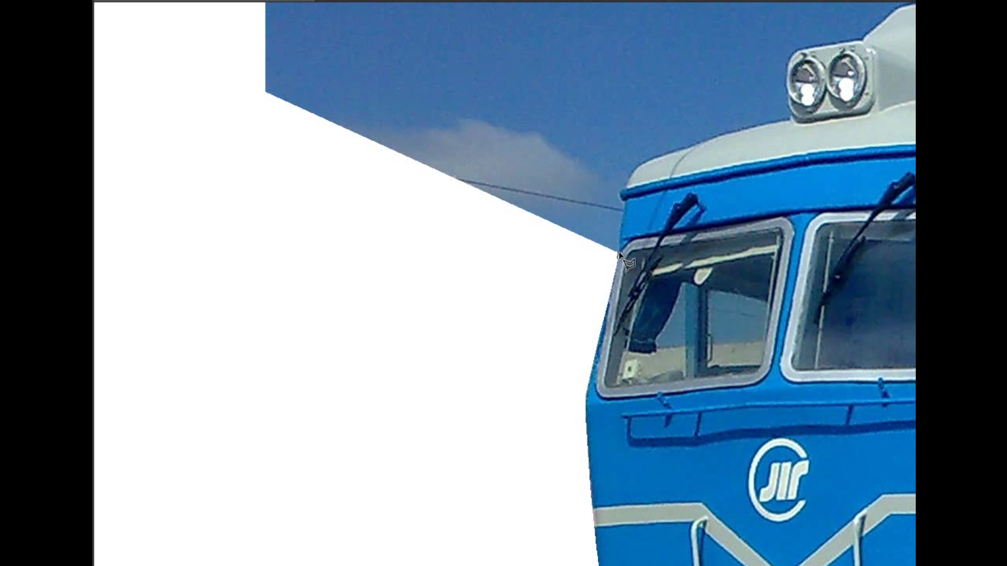
Start a new lasso outline along the cab edge and train roof curve
click(619, 250)
click(629, 183)
click(666, 168)
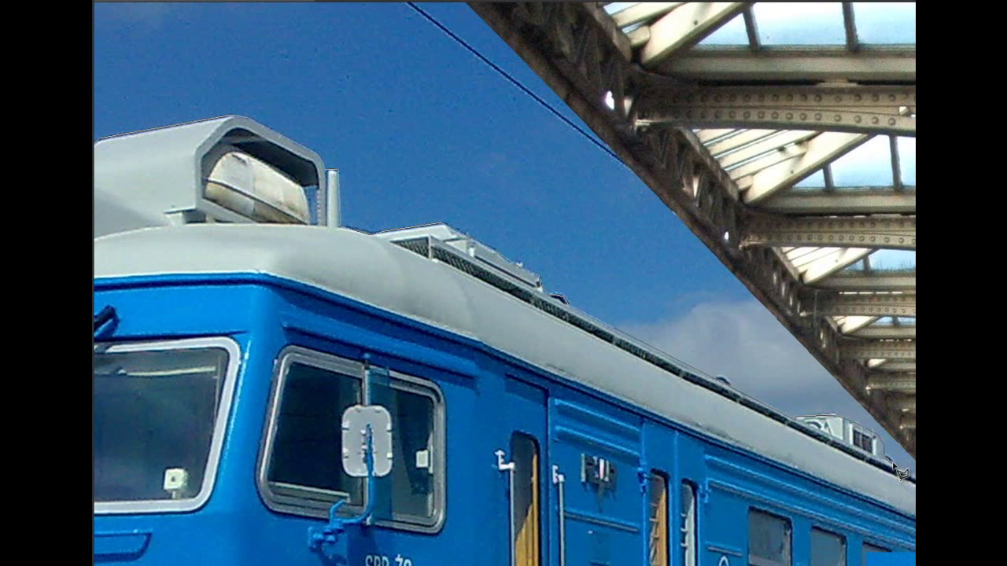
Close the lasso around the sky above the cab, clear it to white, and deselect
scroll(901, 472, down, 2)
scroll(901, 472, down, 2)
scroll(900, 472, down, 2)
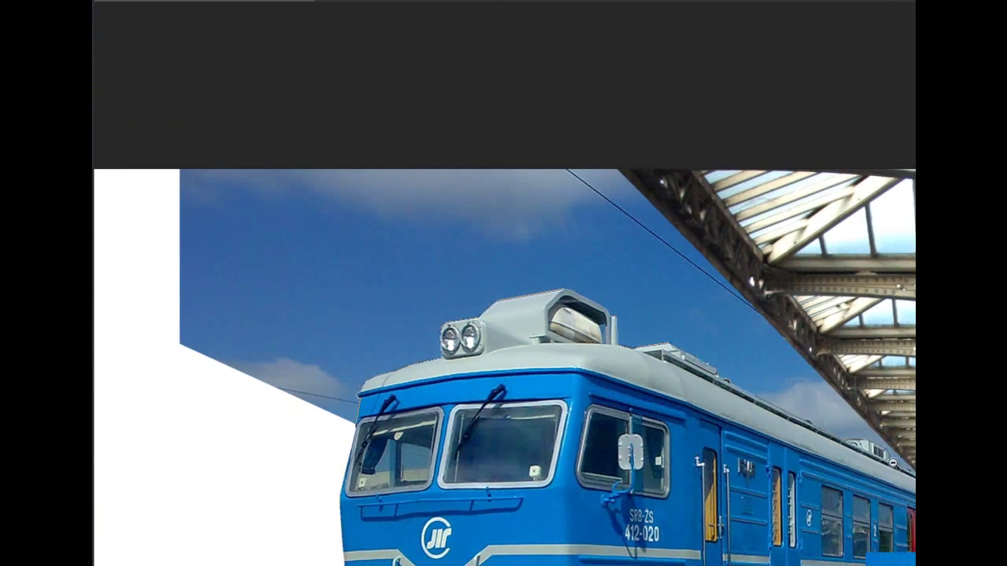
scroll(901, 472, down, 2)
mouse_move(901, 472)
mouse_down()
mouse_move(421, 494)
mouse_move(440, 492)
mouse_up()
key(Delete)
key(ctrl+d)
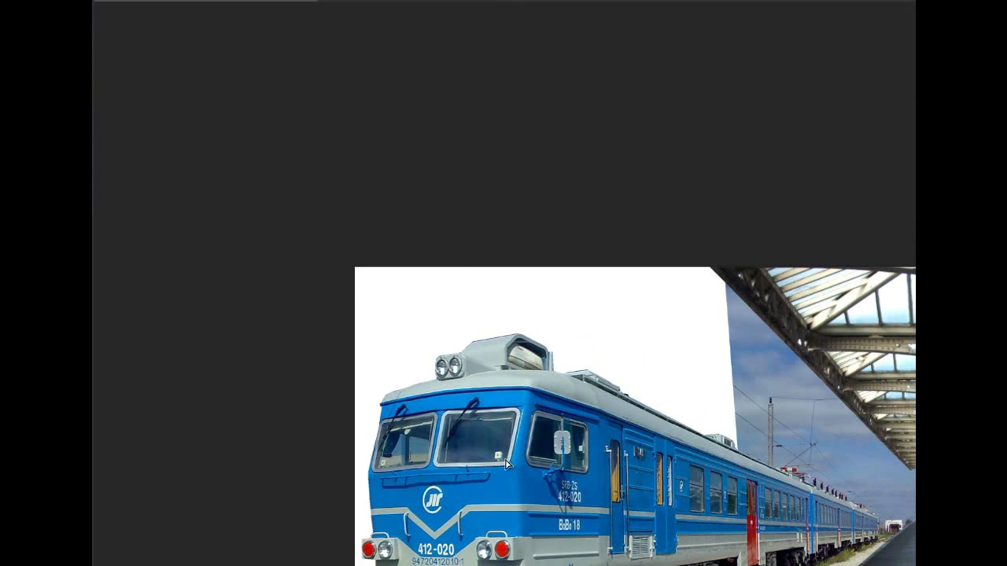
Show transform handles on the train layer and zoom in on the sky above the roof
key(ctrl+t)
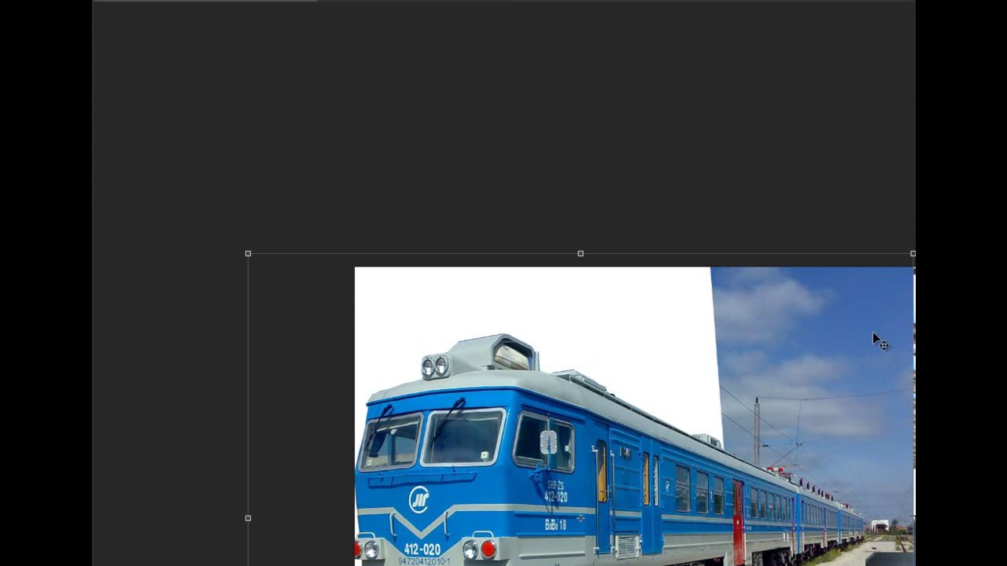
key(ctrl+plus)
key(ctrl+plus)
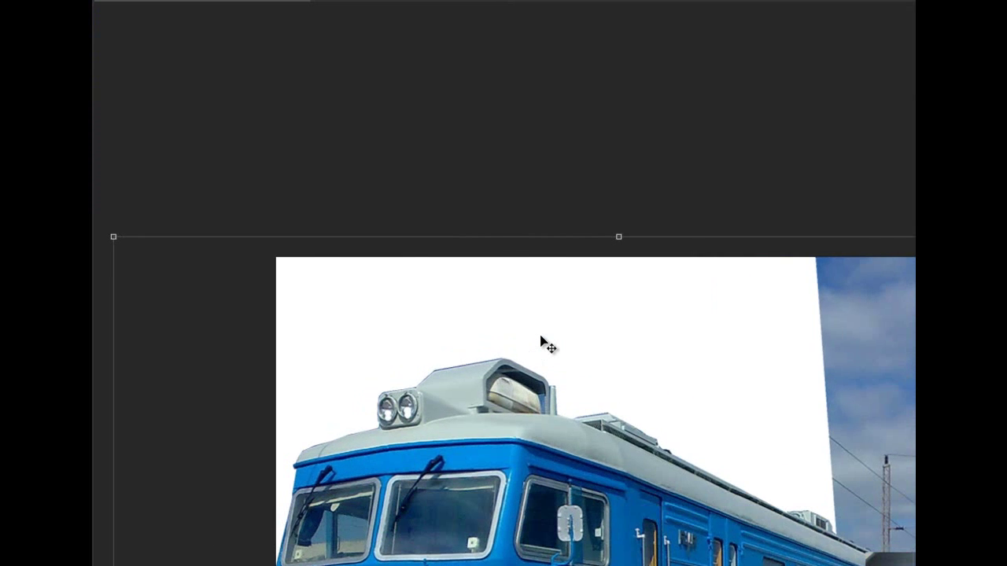
key(ctrl+plus)
key(ctrl+plus)
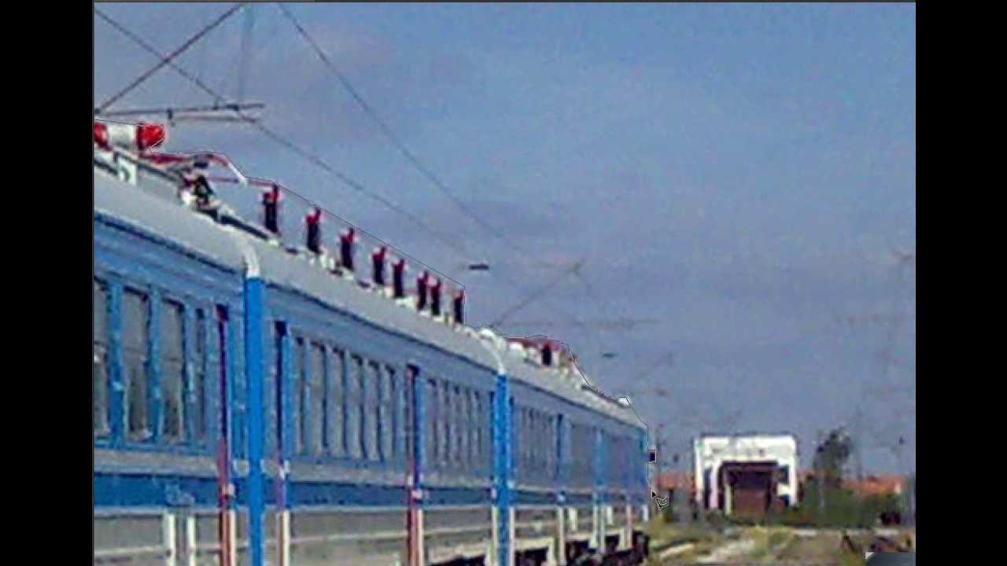
Lasso the leftover sky around the building and delete it to reveal the station
click(695, 437)
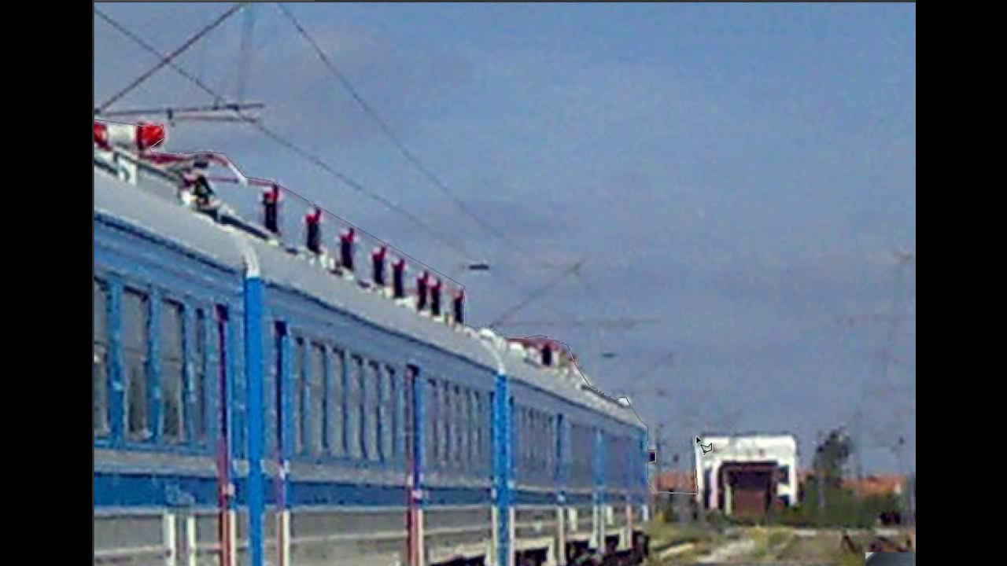
click(792, 435)
click(798, 476)
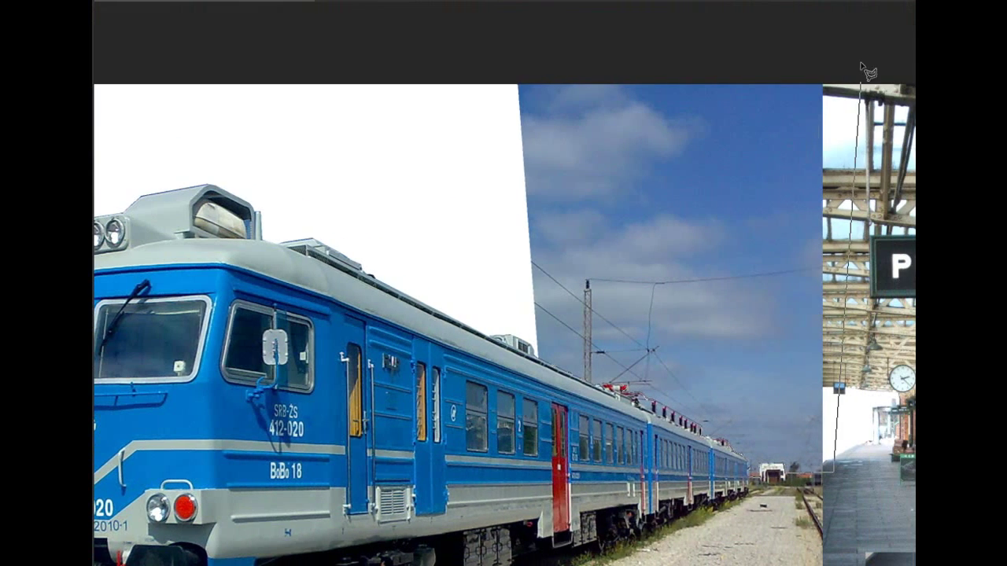
click(865, 36)
click(512, 22)
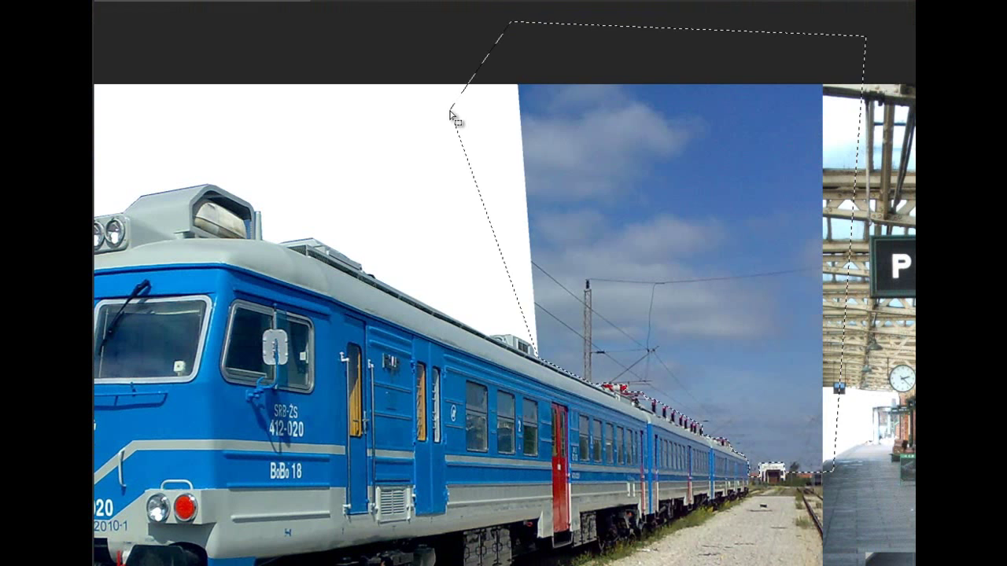
click(450, 113)
key(Delete)
key(ctrl+d)
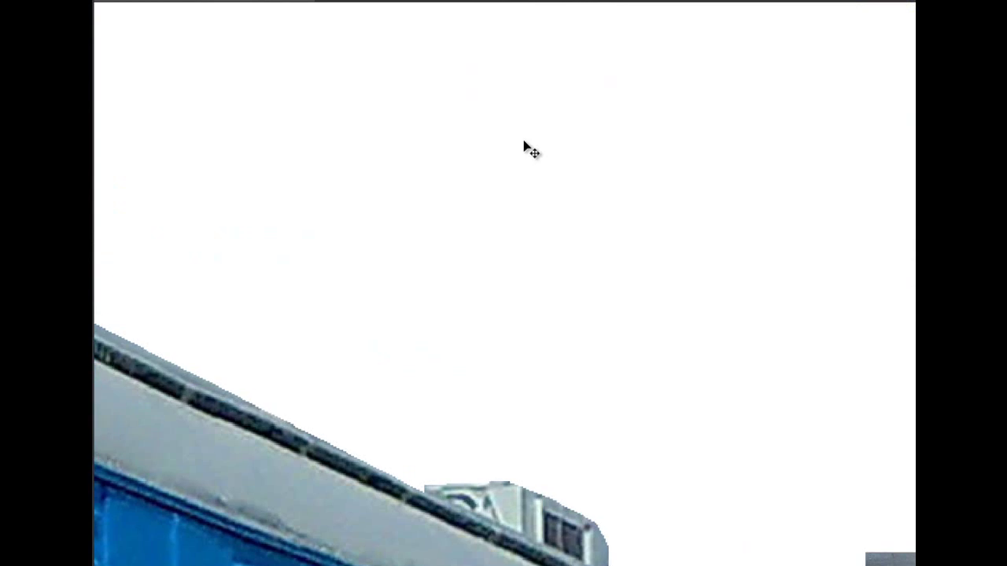
Clear the grey patches between the first roof insulators to white
key(l)
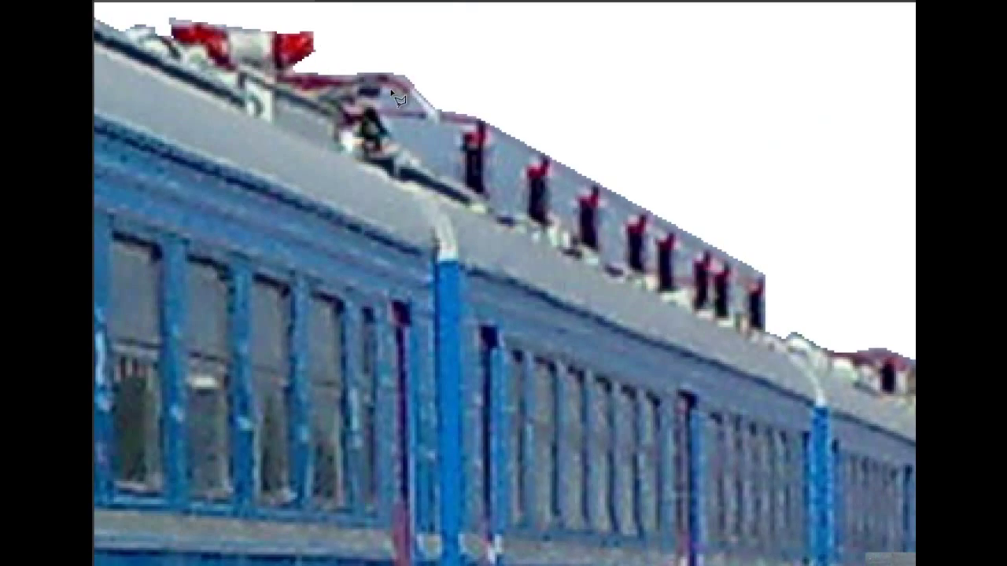
mouse_move(393, 94)
mouse_down()
mouse_move(382, 117)
mouse_move(383, 92)
mouse_move(447, 131)
mouse_move(482, 133)
mouse_move(445, 173)
mouse_up()
drag(446, 173, 393, 146)
key(Delete)
mouse_move(496, 141)
mouse_down()
mouse_move(539, 162)
mouse_move(494, 204)
mouse_move(488, 133)
mouse_up()
key(Delete)
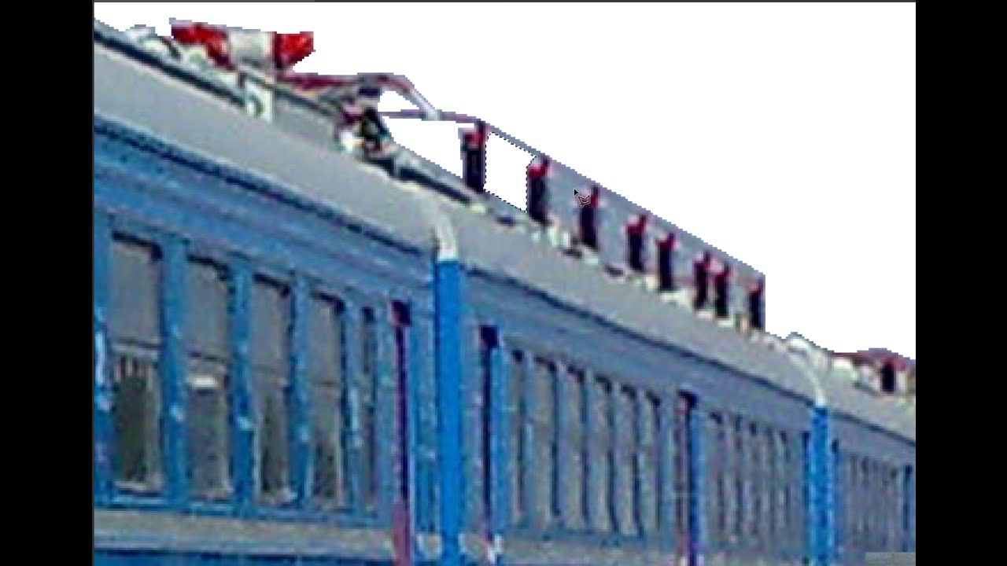
Clear the remaining gaps between the later roof insulators to white
mouse_move(558, 172)
mouse_down()
mouse_move(592, 190)
mouse_move(581, 232)
mouse_move(548, 226)
mouse_up()
key(Escape)
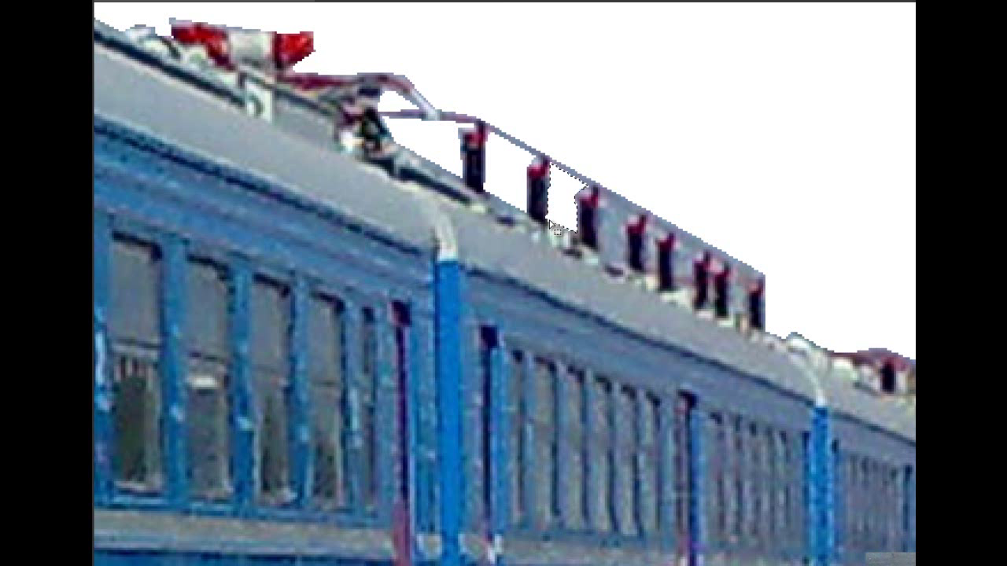
mouse_move(630, 209)
mouse_down()
mouse_move(593, 262)
mouse_move(596, 249)
mouse_move(609, 253)
mouse_up()
key(Delete)
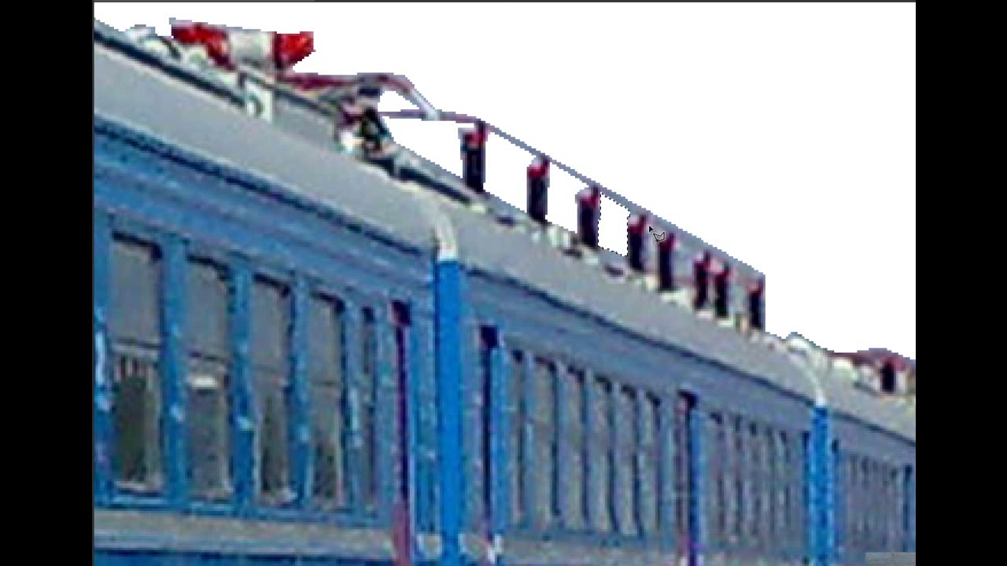
drag(648, 225, 645, 268)
mouse_move(692, 259)
mouse_down()
mouse_move(705, 258)
mouse_move(675, 281)
mouse_move(722, 313)
mouse_move(710, 267)
mouse_move(738, 278)
mouse_move(737, 311)
mouse_up()
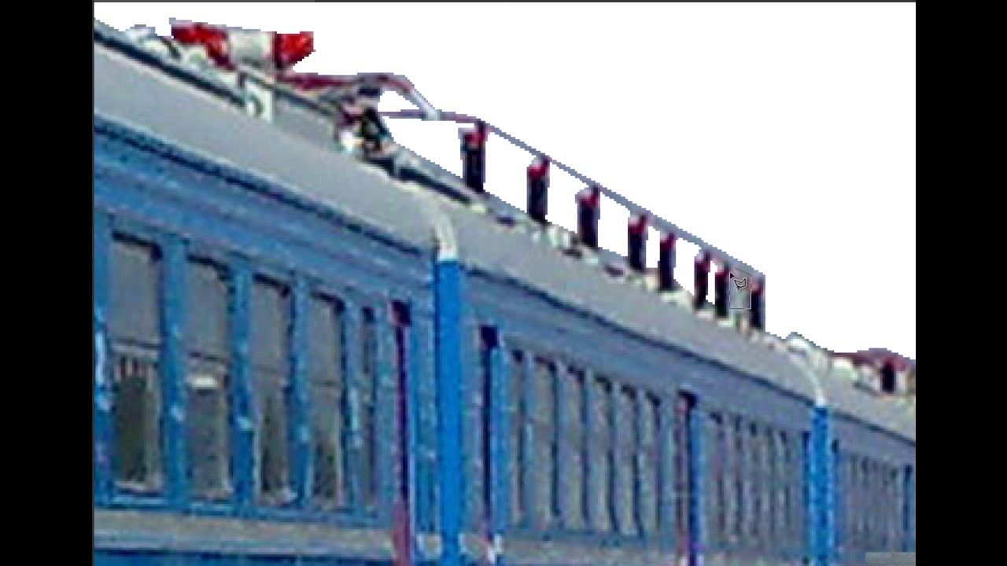
drag(736, 315, 743, 285)
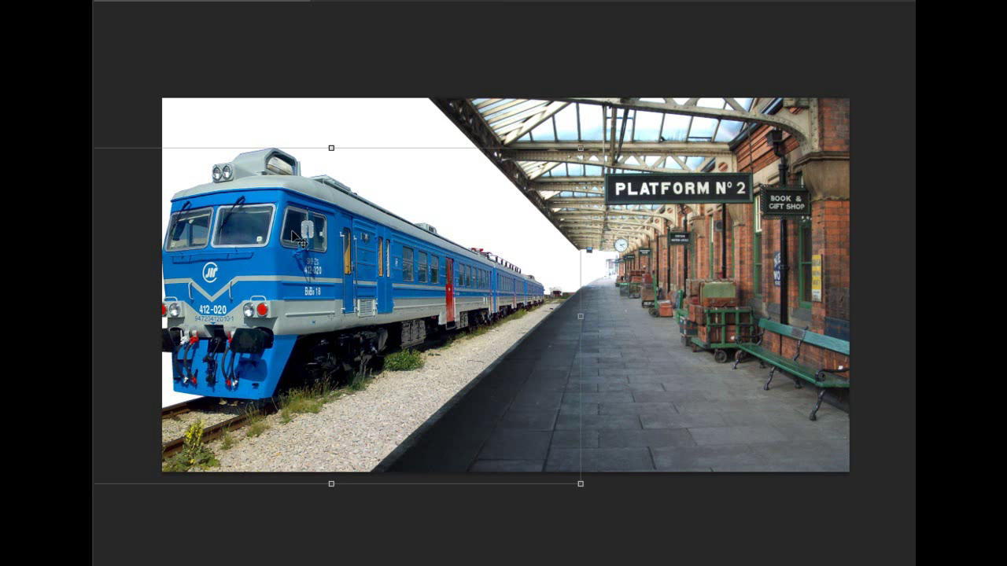
Move the train onto the tracks, try a warp on it, then discard the warp
drag(379, 249, 403, 258)
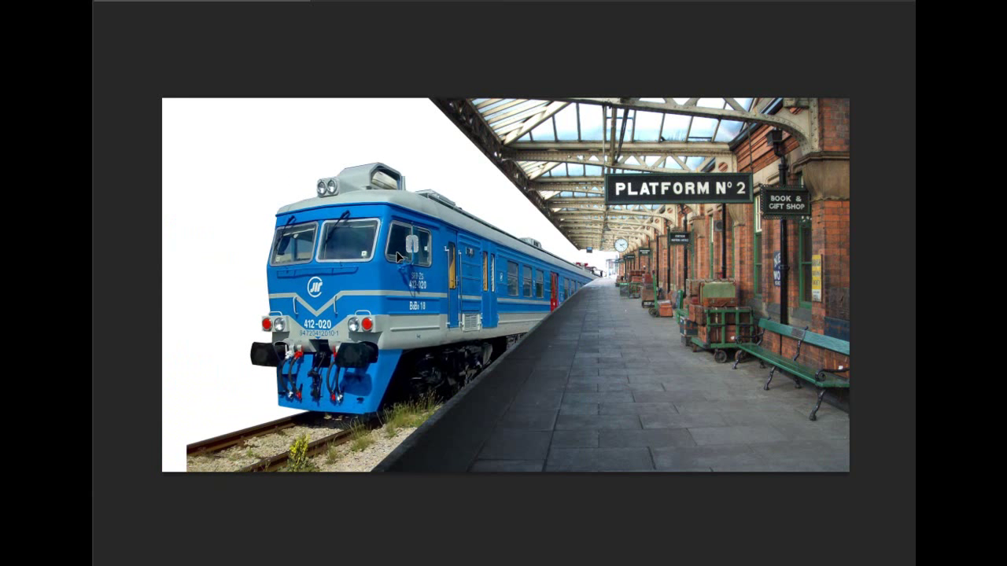
key(ctrl+t)
click(130, 2)
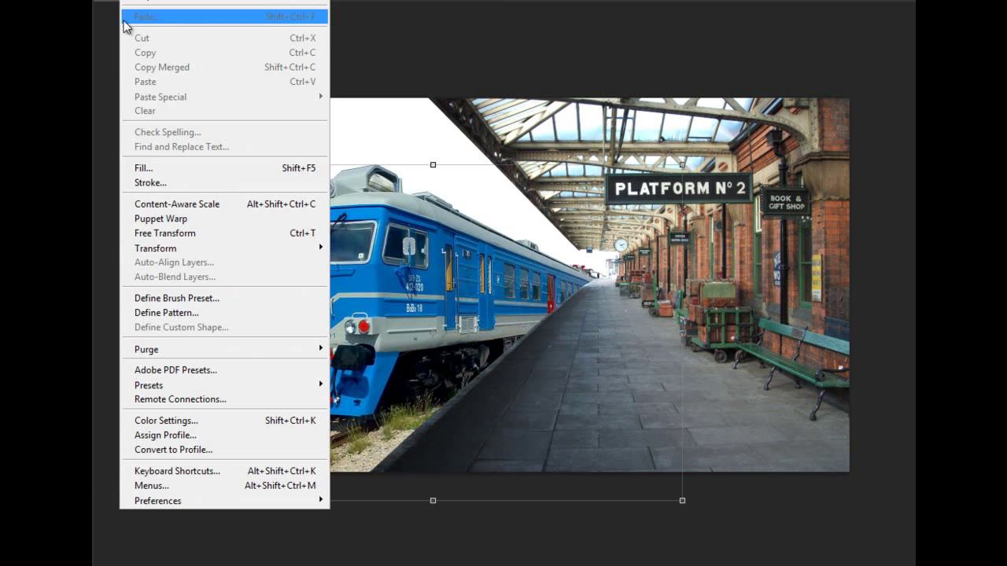
mouse_move(156, 248)
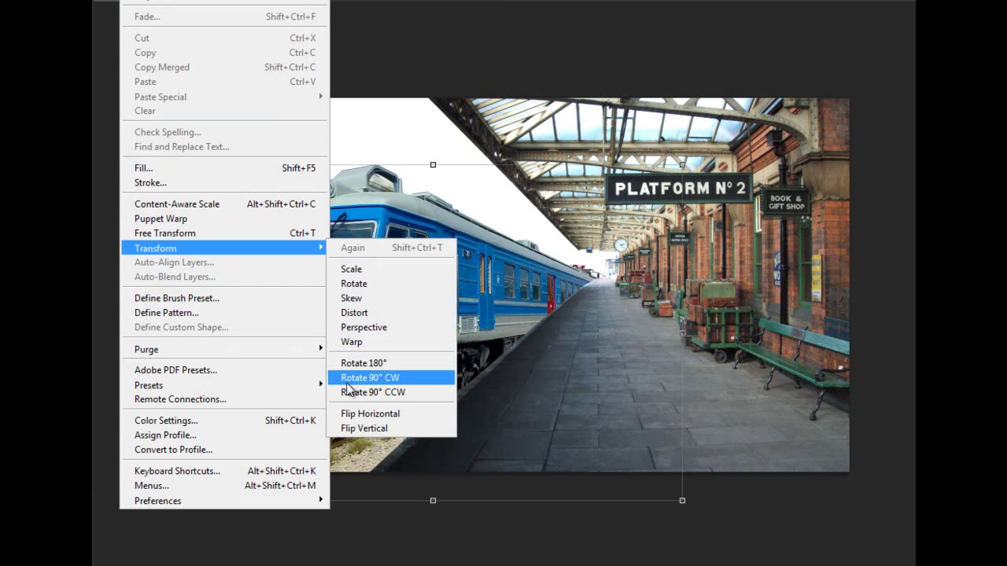
click(358, 345)
mouse_move(369, 374)
mouse_down()
mouse_move(281, 226)
mouse_move(358, 226)
mouse_up()
mouse_move(601, 269)
mouse_down()
mouse_move(522, 234)
mouse_move(551, 260)
mouse_up()
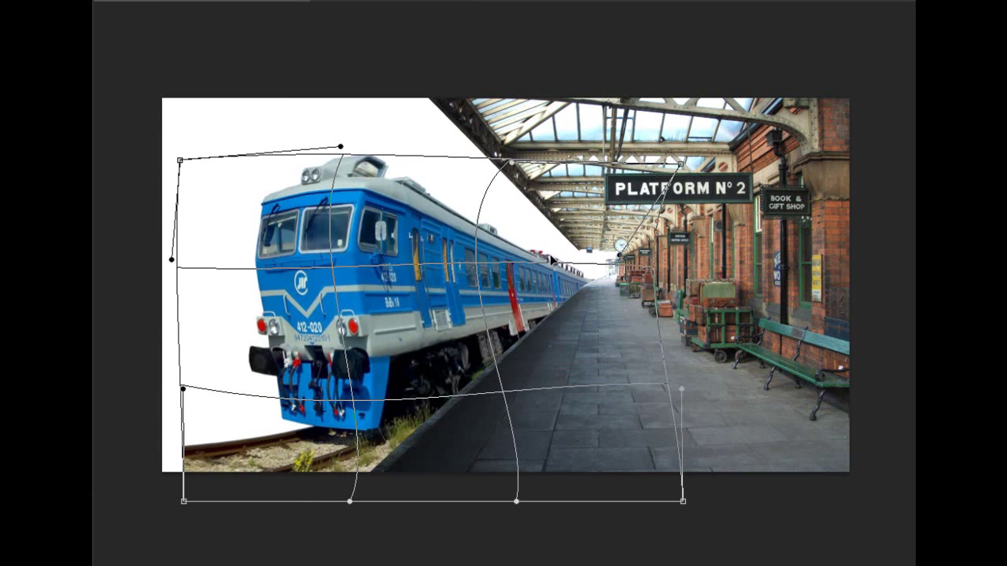
key(v)
click(675, 200)
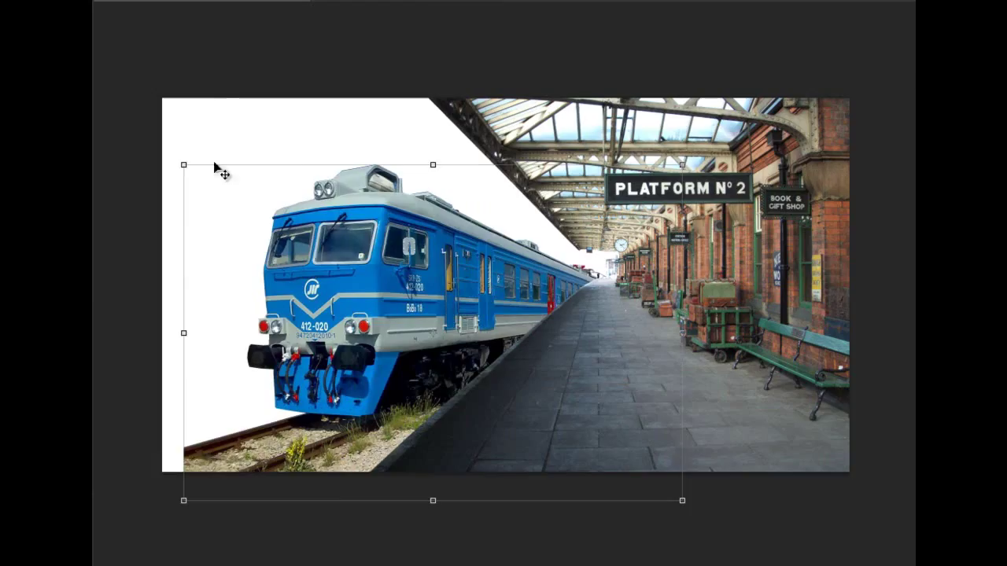
Reposition the train slightly left and down, then nudge it right with transform handles
drag(353, 277, 321, 289)
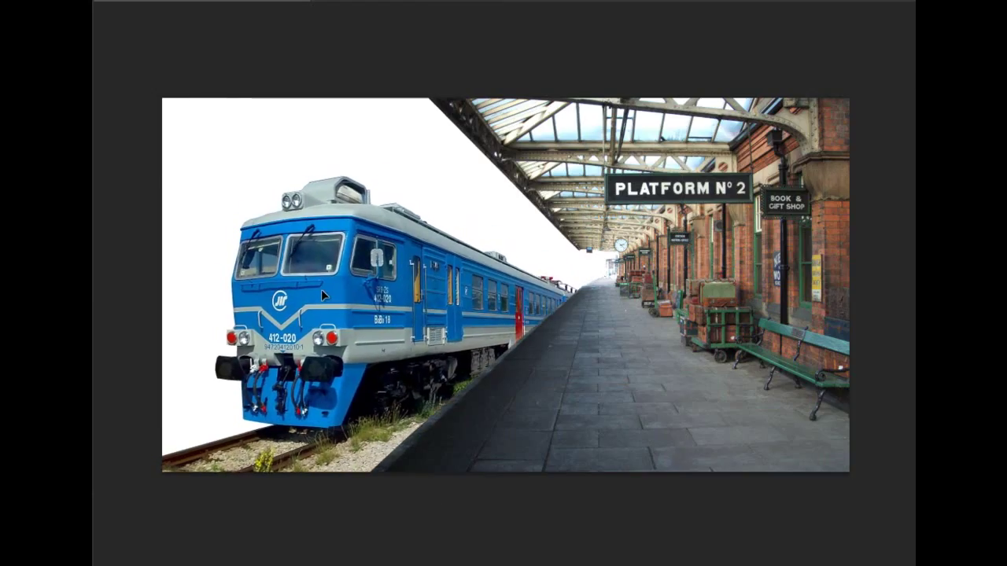
key(ctrl+t)
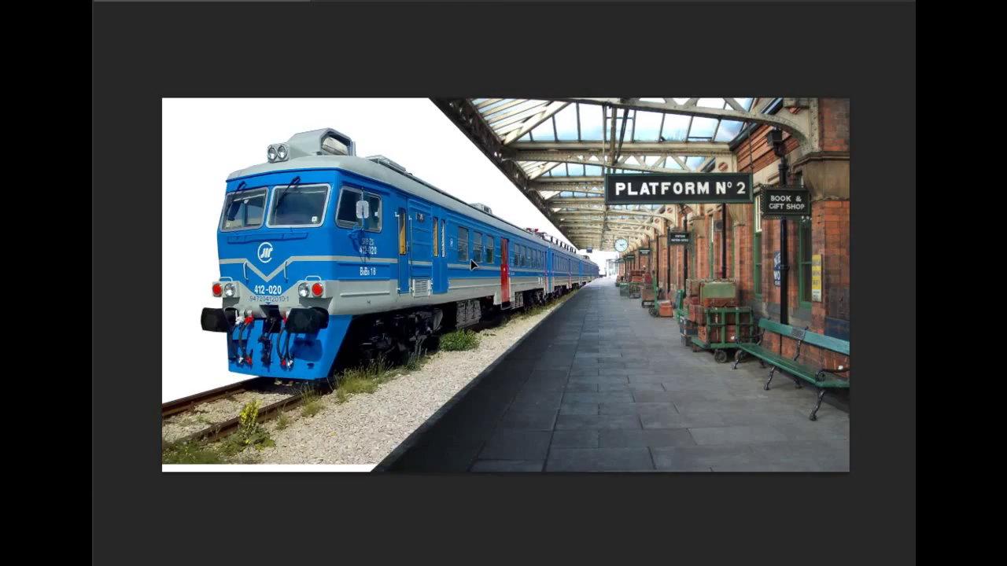
drag(473, 264, 479, 264)
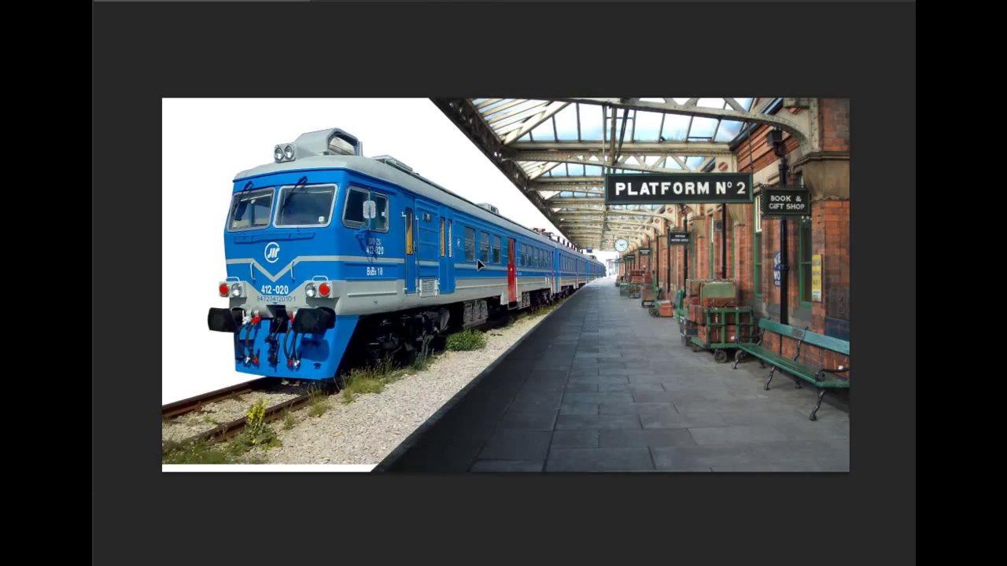
key(ctrl+t)
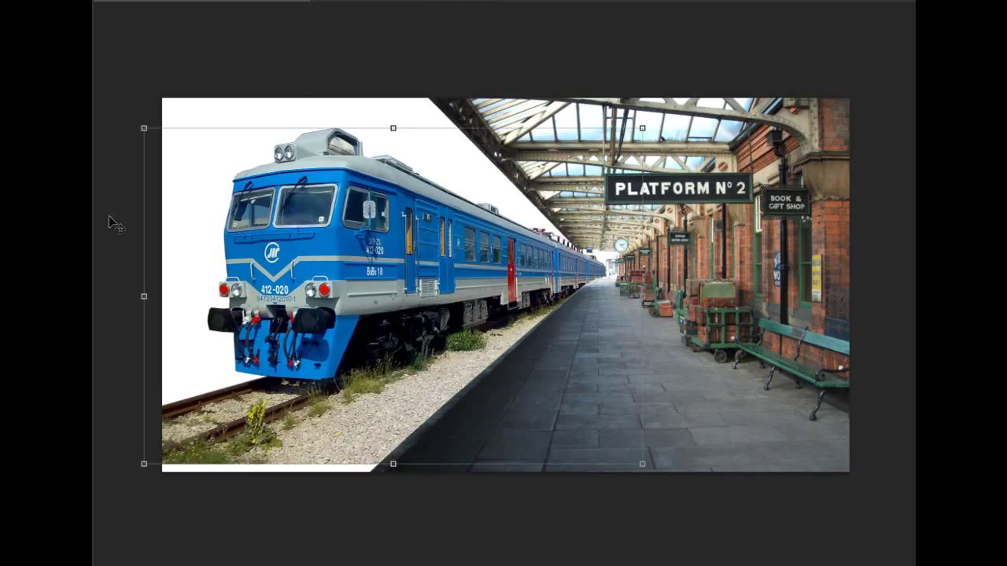
click(102, 0)
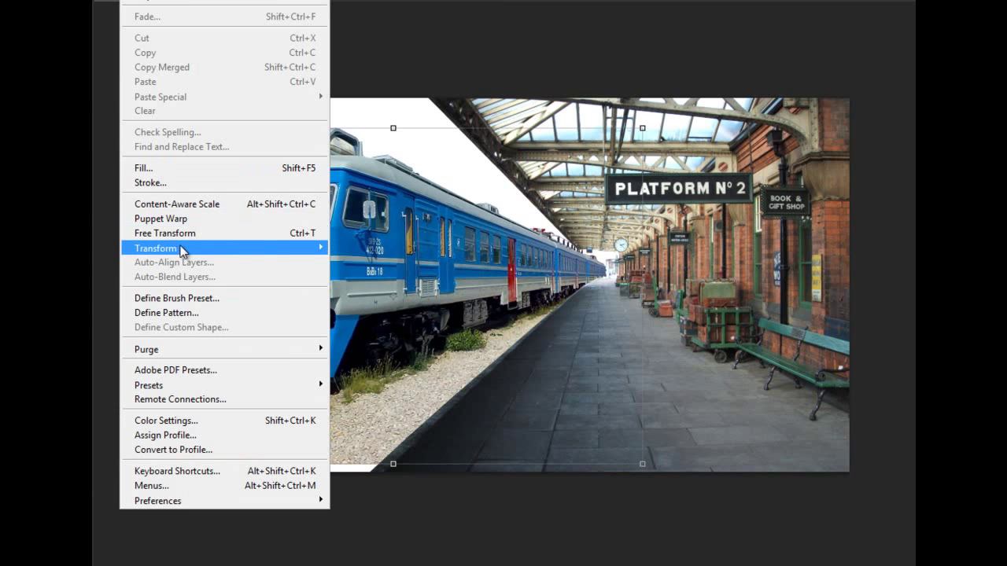
Warp the train, stretching its front cab down and left and extending its rear right
mouse_move(156, 247)
click(380, 346)
mouse_move(378, 350)
mouse_down()
mouse_move(359, 356)
mouse_move(345, 397)
mouse_up()
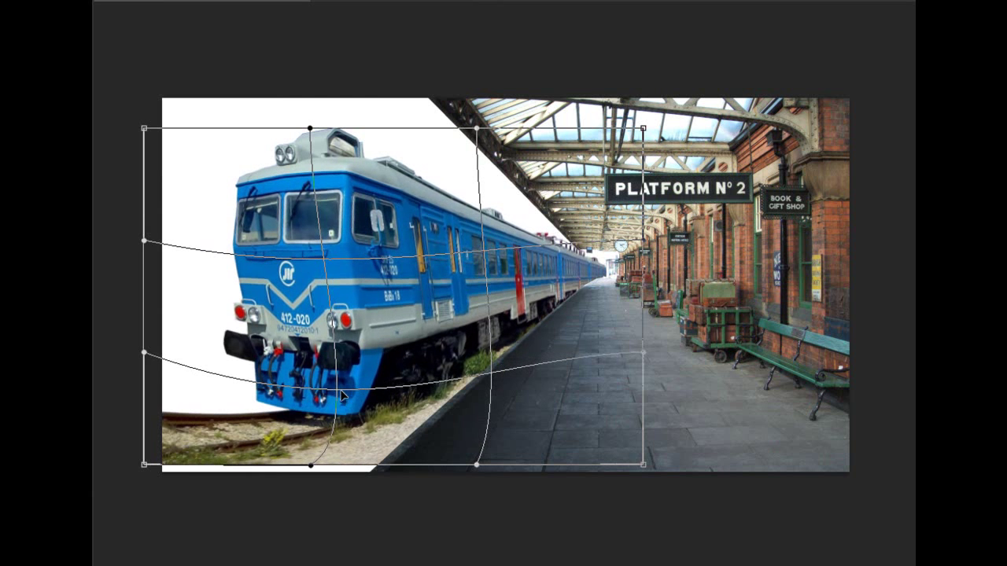
drag(187, 461, 178, 513)
drag(273, 220, 324, 220)
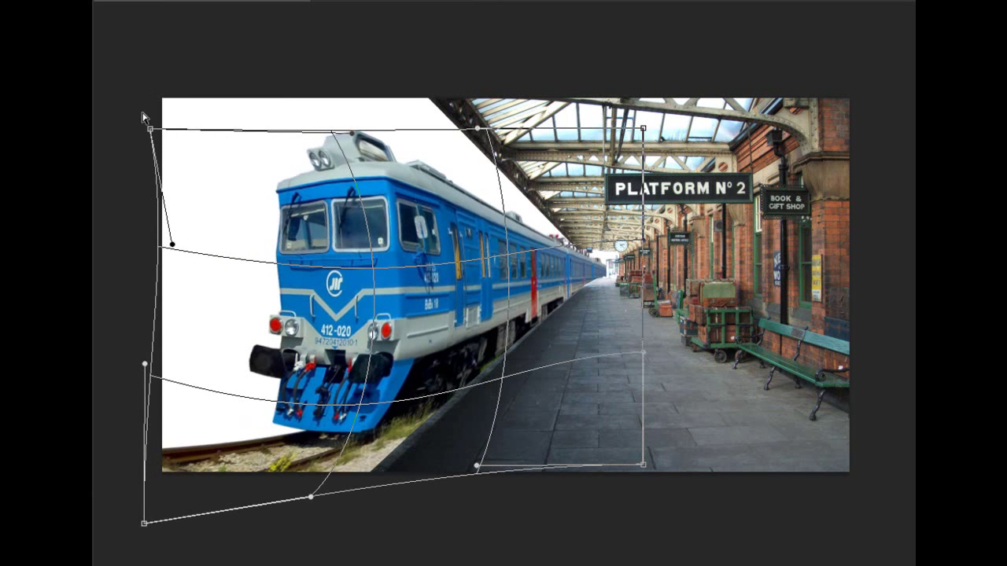
mouse_move(165, 248)
mouse_down()
mouse_move(131, 243)
mouse_move(108, 223)
mouse_up()
drag(407, 336, 416, 342)
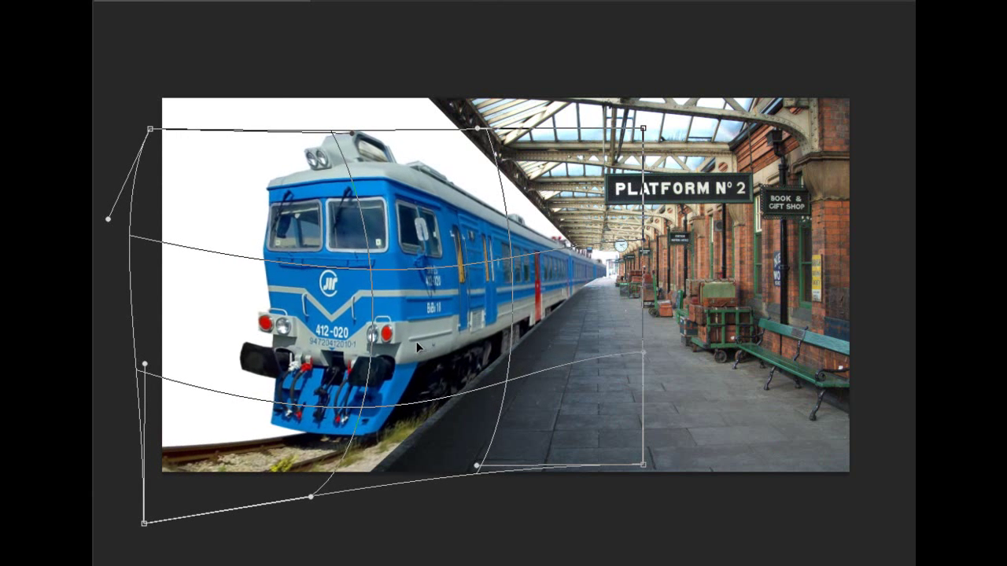
drag(600, 272, 599, 270)
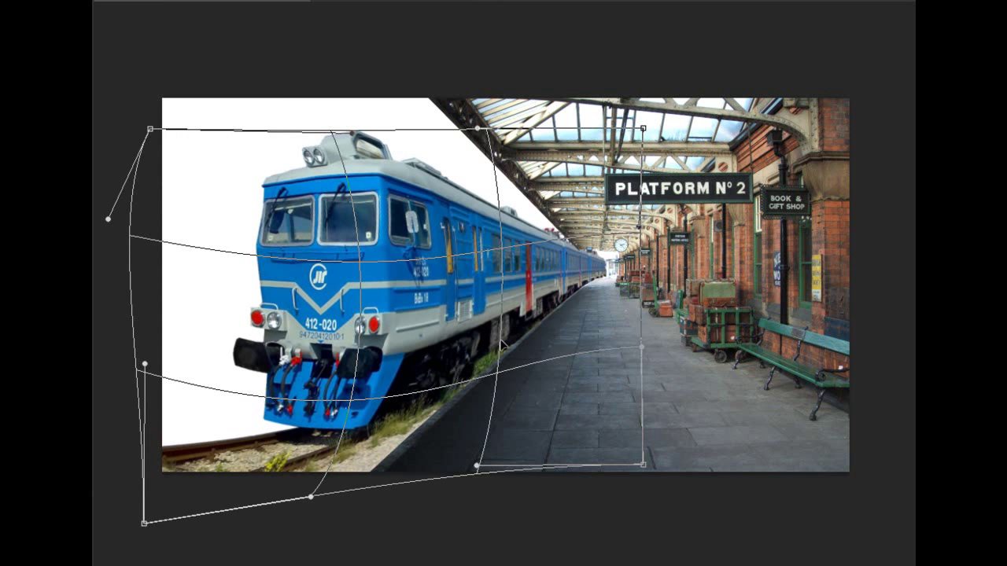
drag(503, 345, 509, 345)
mouse_move(300, 479)
mouse_down()
mouse_move(257, 438)
mouse_move(200, 474)
mouse_up()
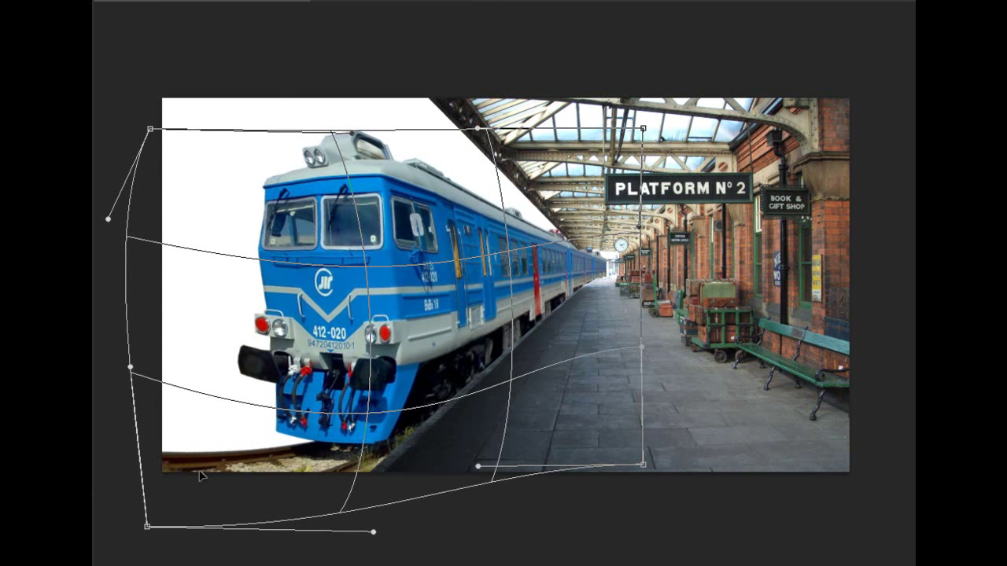
drag(145, 531, 150, 565)
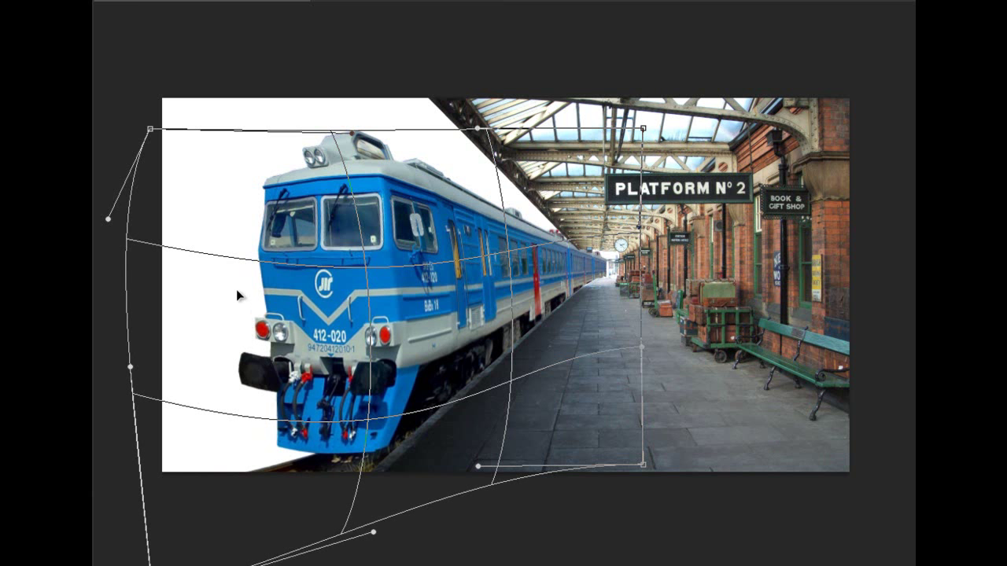
drag(370, 459, 375, 456)
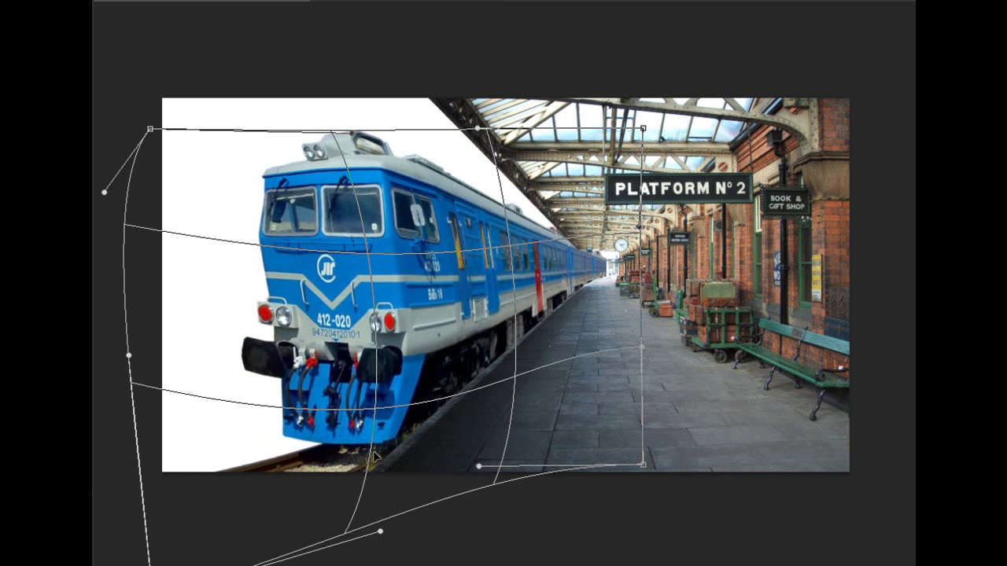
Refine the warp mesh around the train's front, middle, roof and far end, then commit
drag(288, 411, 272, 408)
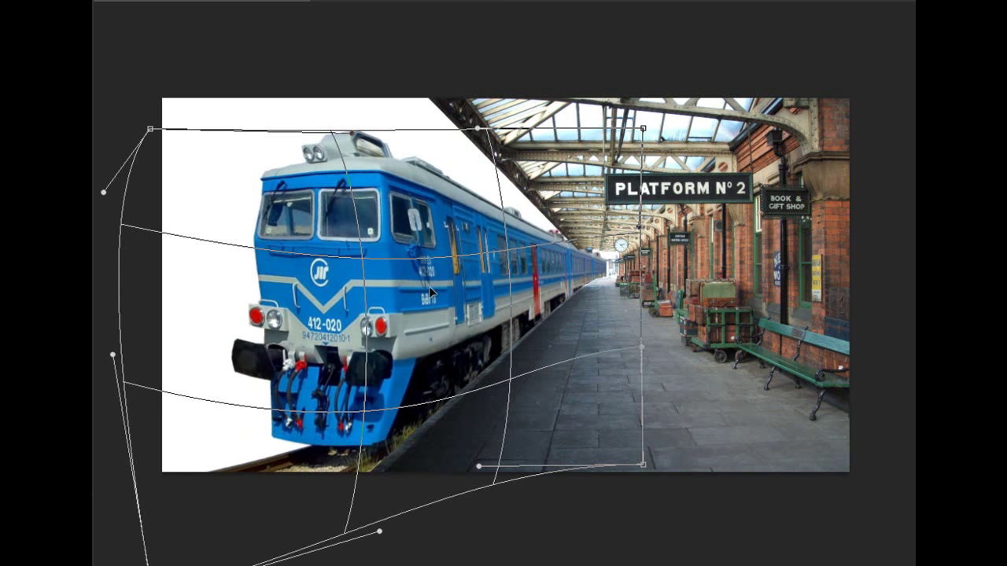
drag(420, 288, 421, 314)
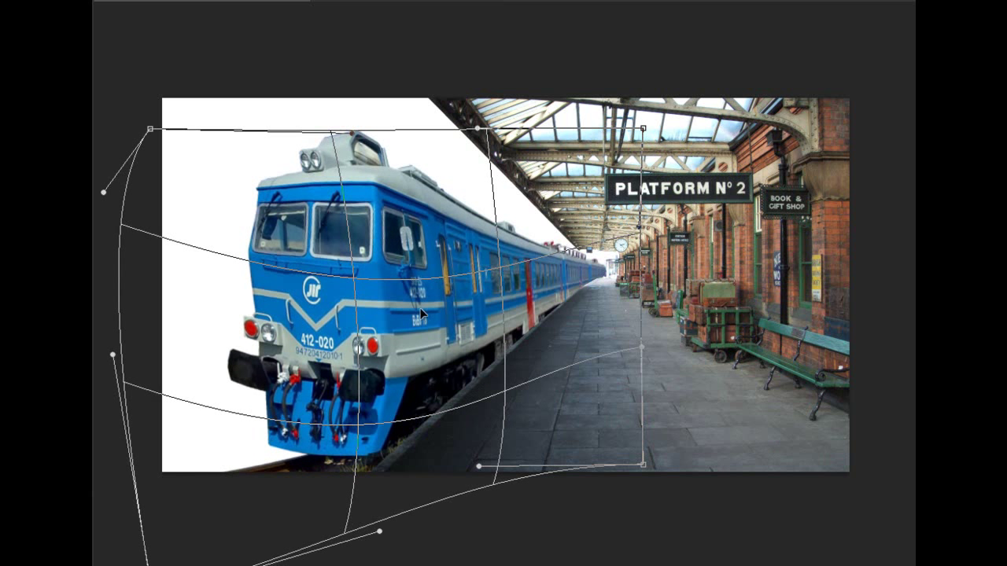
drag(365, 442, 329, 432)
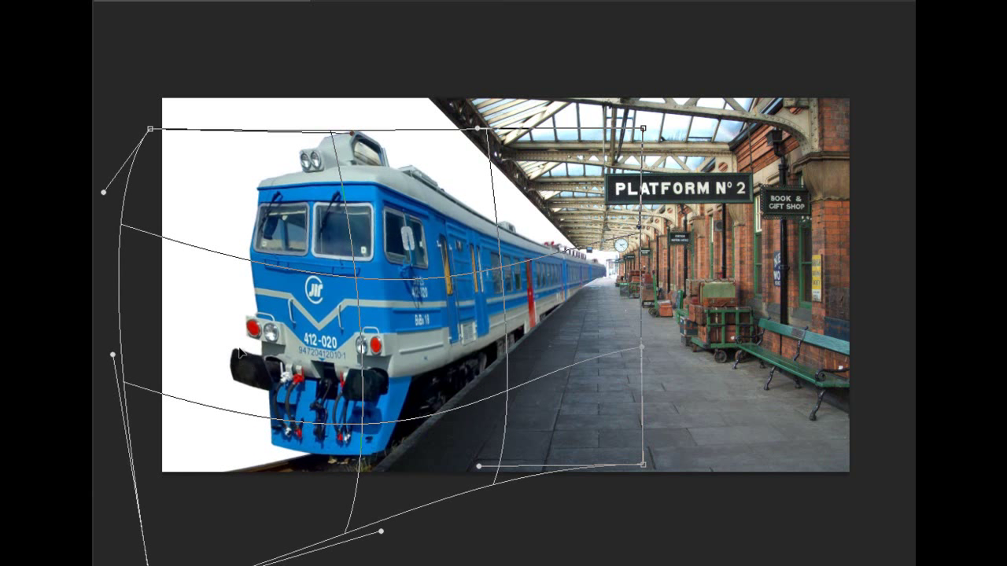
mouse_move(104, 192)
mouse_down()
mouse_move(102, 262)
mouse_move(88, 228)
mouse_up()
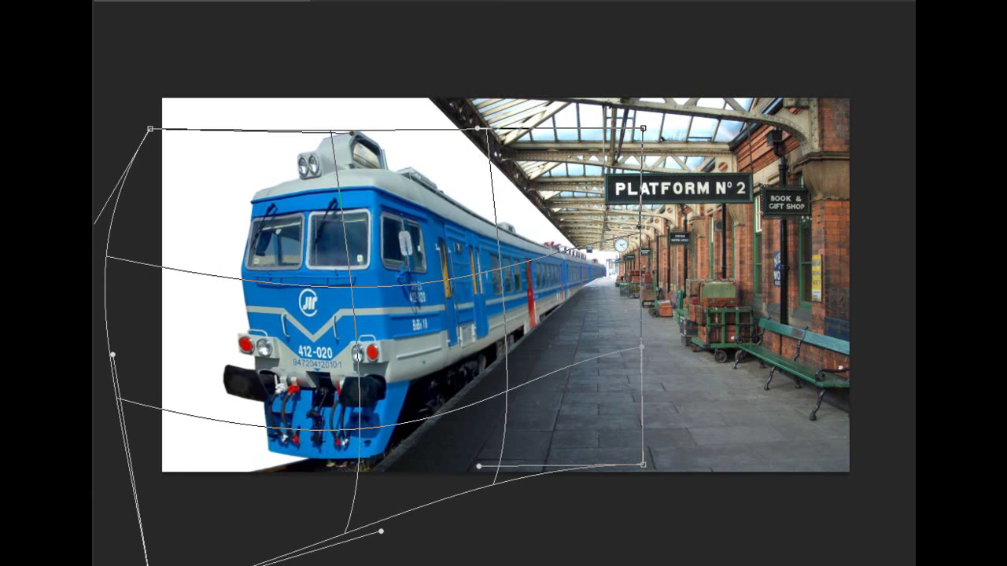
drag(112, 355, 93, 411)
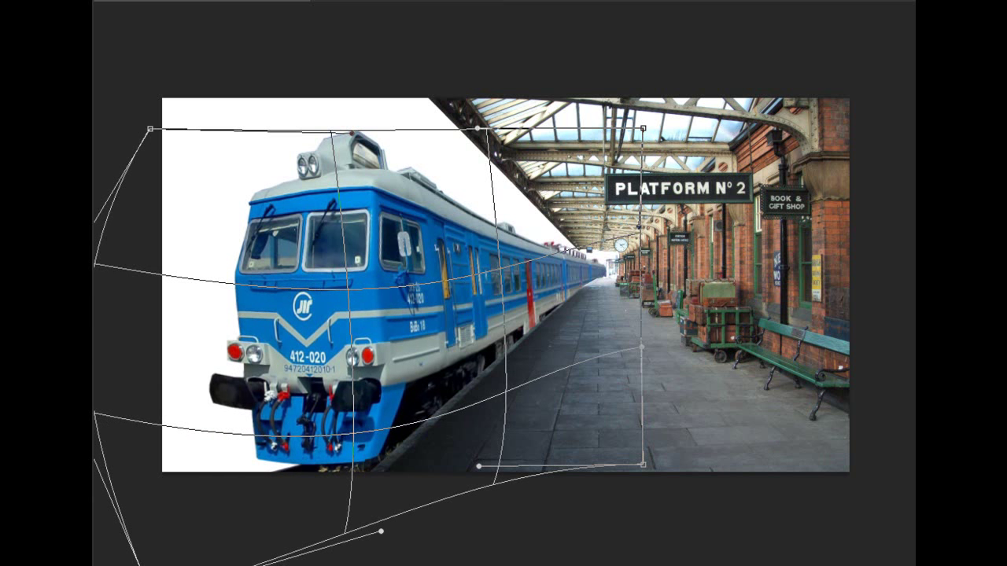
drag(94, 413, 95, 400)
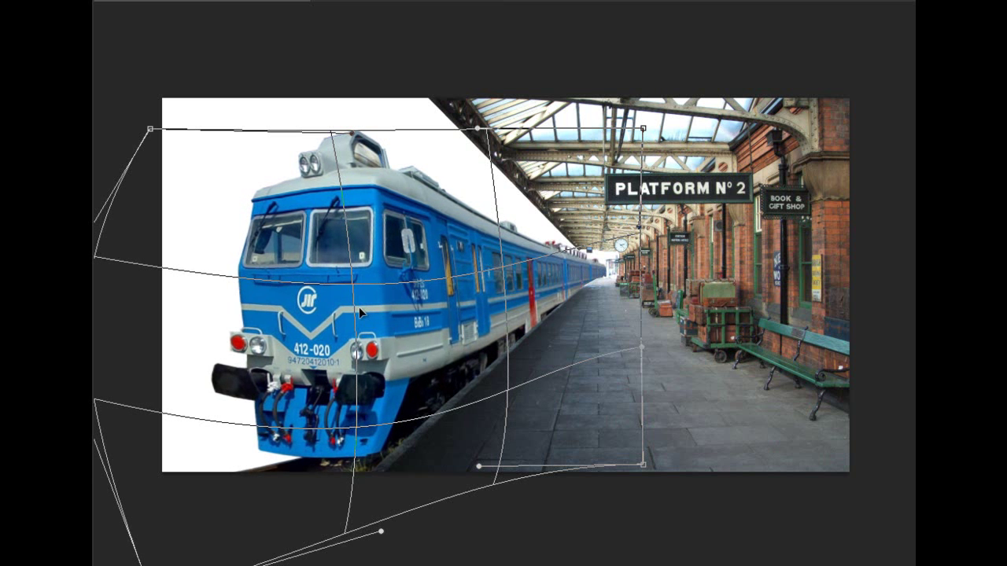
drag(348, 139, 381, 146)
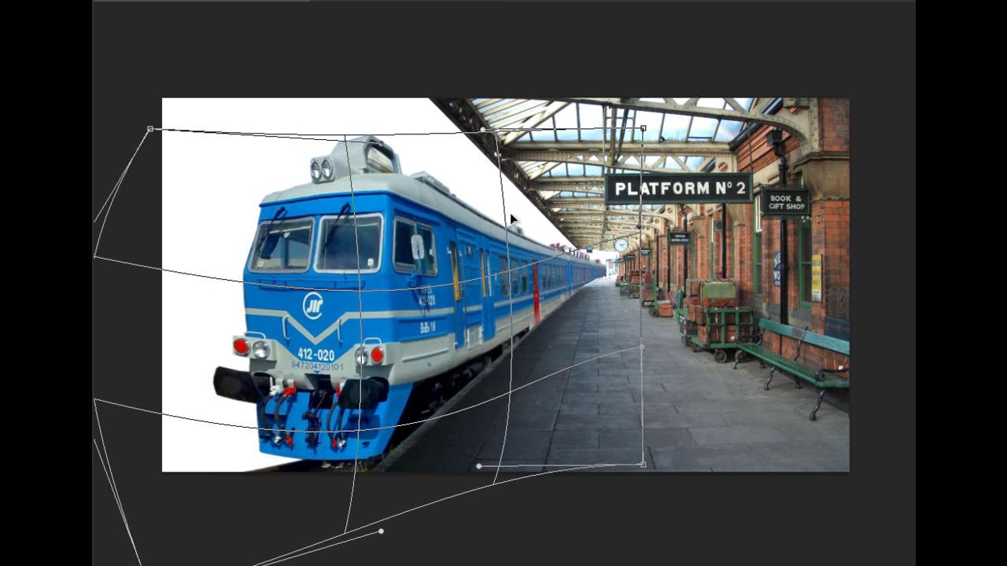
drag(489, 209, 499, 211)
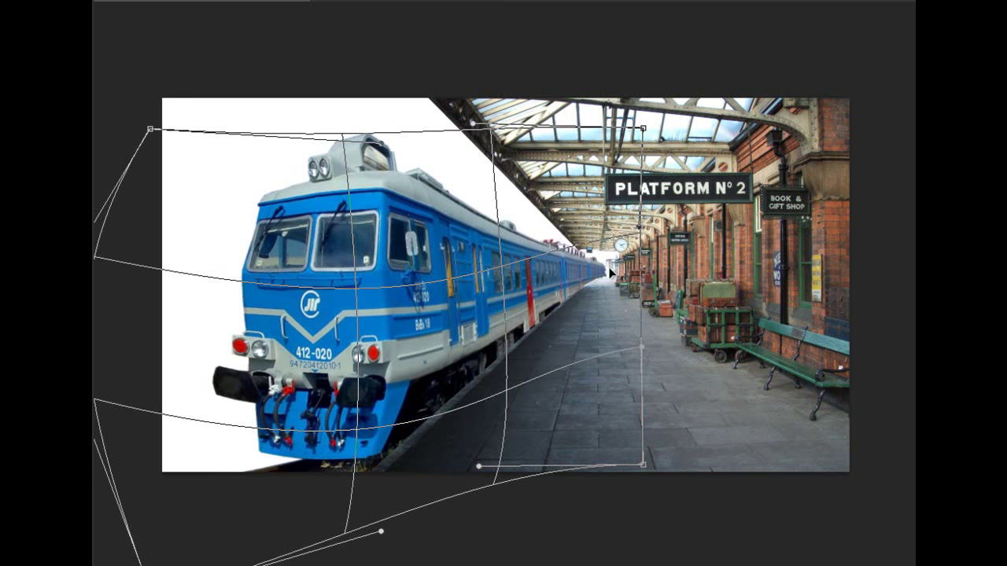
drag(601, 277, 593, 281)
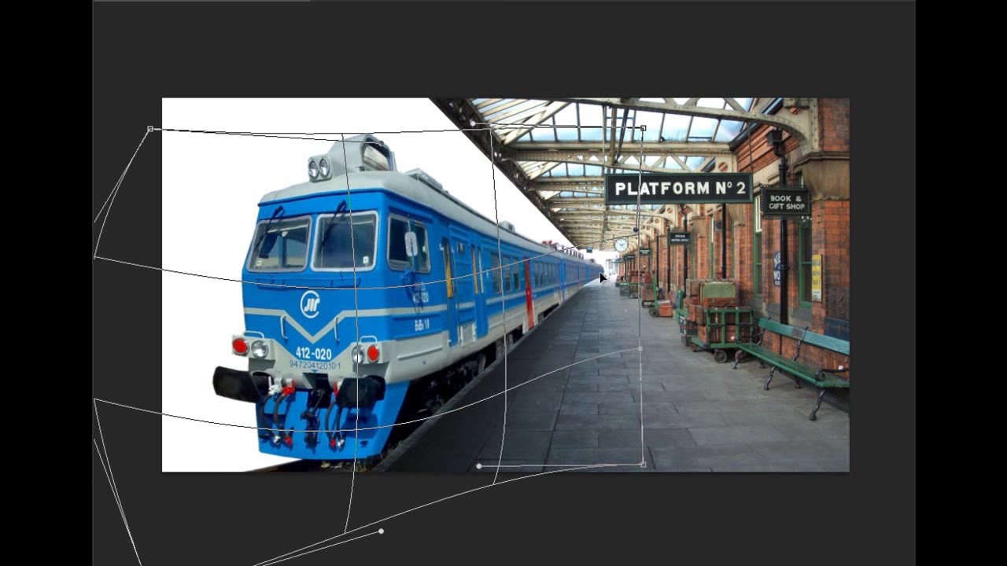
mouse_move(401, 387)
mouse_down()
mouse_move(388, 384)
mouse_move(382, 401)
mouse_up()
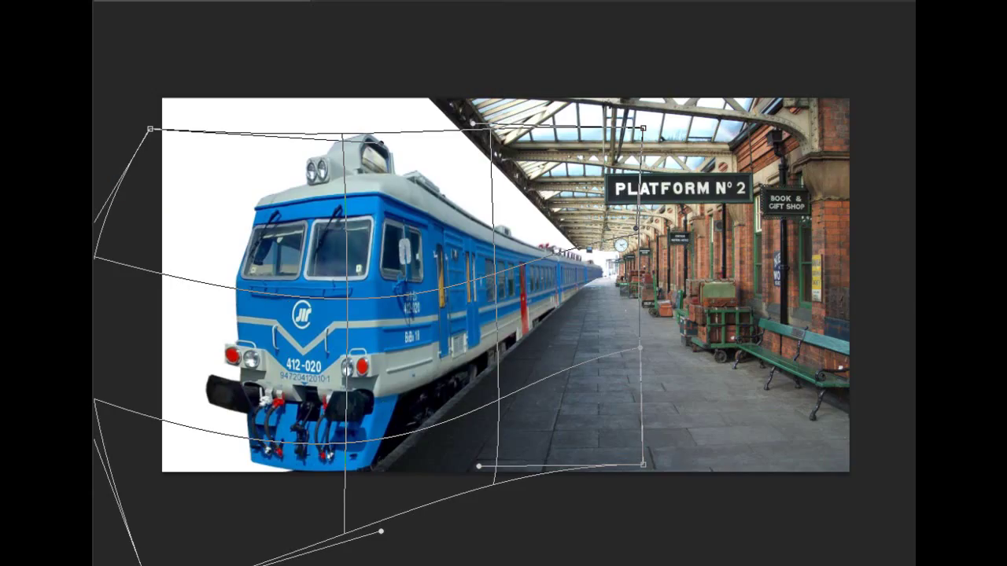
key(Return)
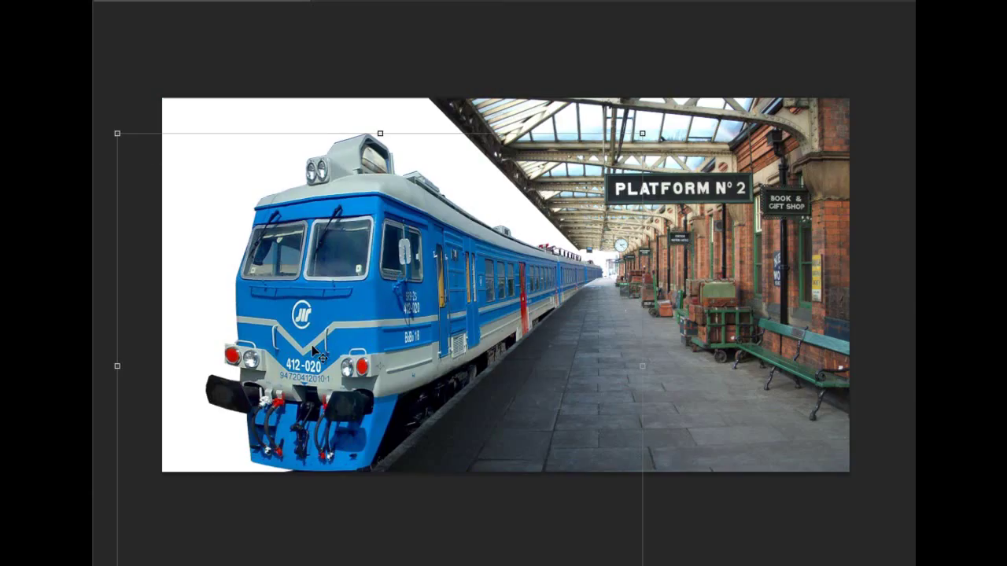
Nudge the warped train a few pixels up and right, checking it with Free Transform
mouse_move(315, 343)
mouse_down()
mouse_move(342, 325)
mouse_move(318, 343)
mouse_up()
key(ctrl+t)
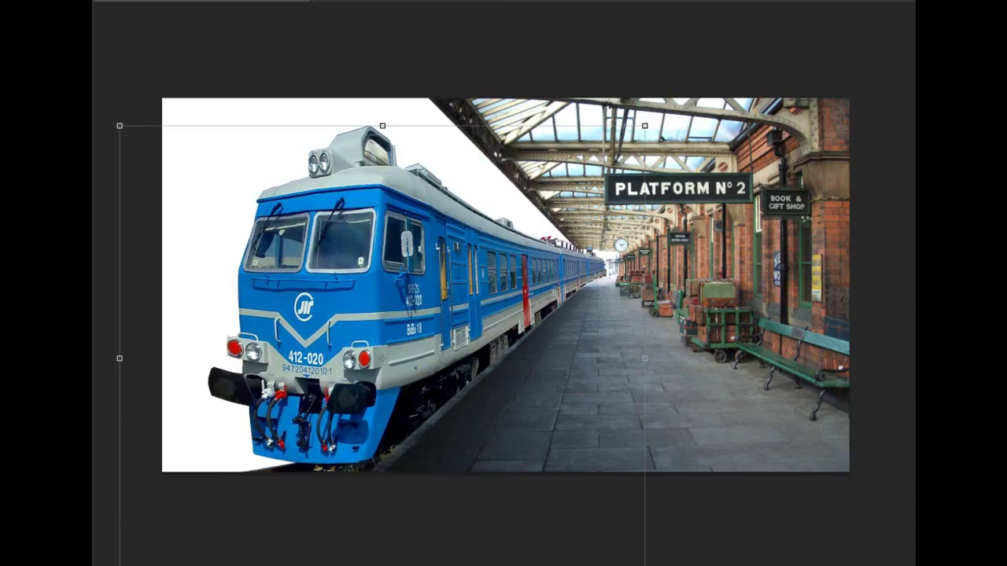
key(Return)
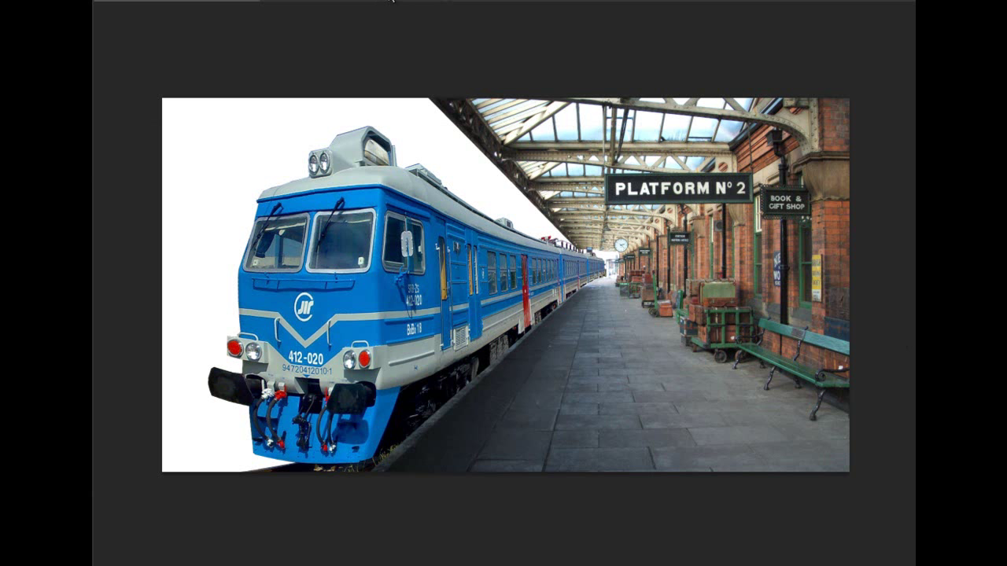
click(554, 319)
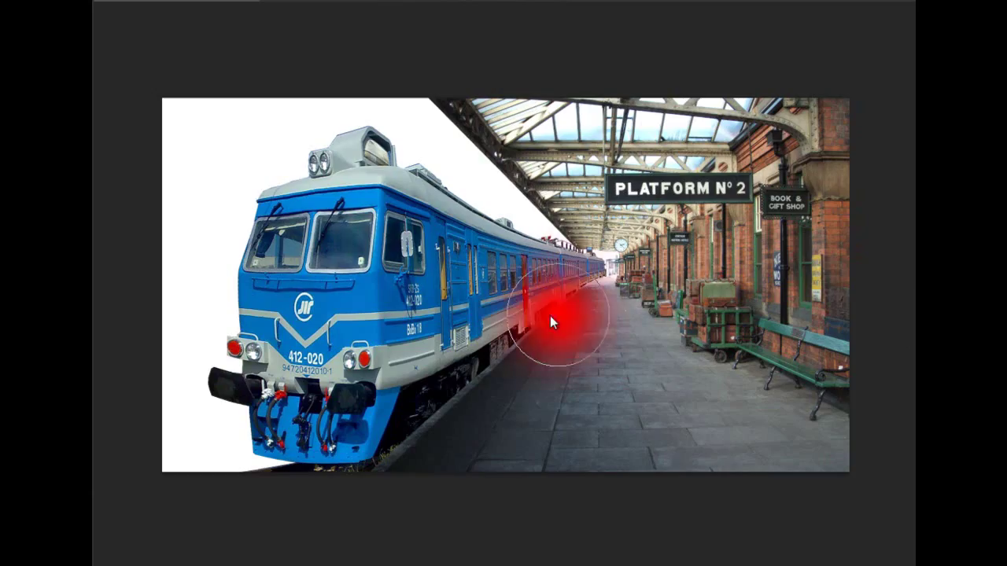
drag(559, 318, 575, 300)
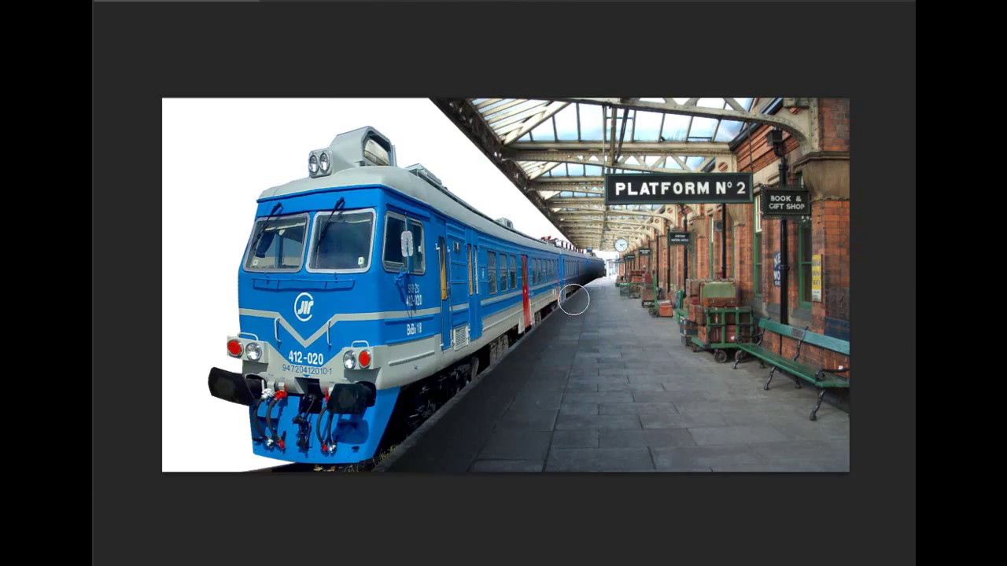
click(161, 2)
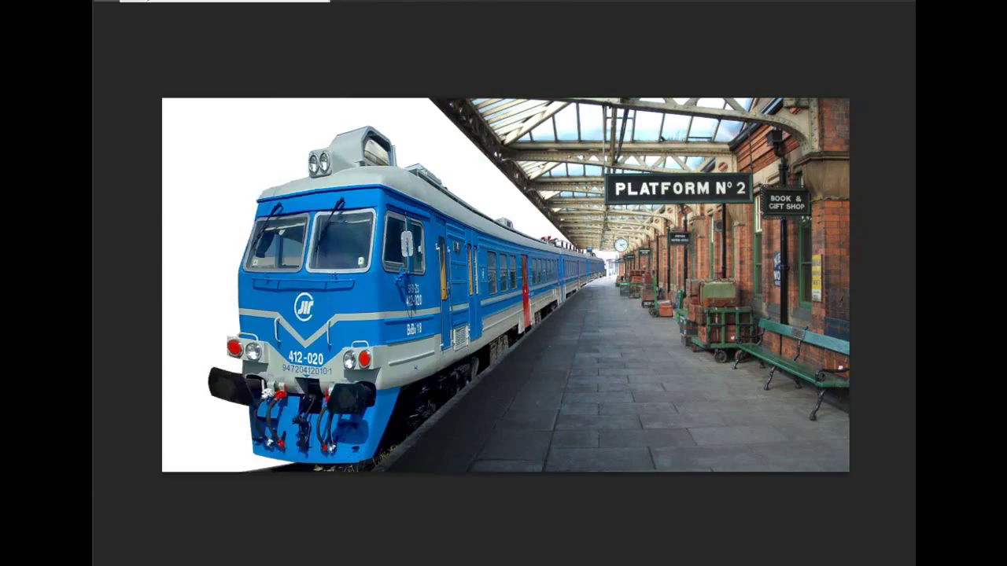
mouse_move(602, 271)
mouse_down()
mouse_move(488, 394)
mouse_move(429, 431)
mouse_move(496, 398)
mouse_move(550, 421)
mouse_move(586, 370)
mouse_move(555, 380)
mouse_move(610, 291)
mouse_move(514, 404)
mouse_move(584, 376)
mouse_move(626, 424)
mouse_move(421, 452)
mouse_move(456, 470)
mouse_move(605, 417)
mouse_up()
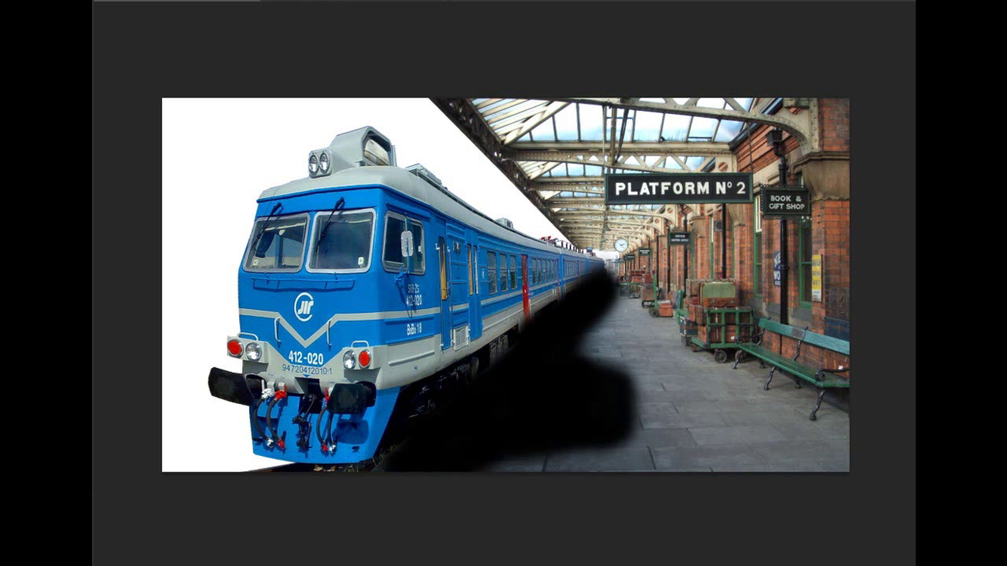
click(314, 2)
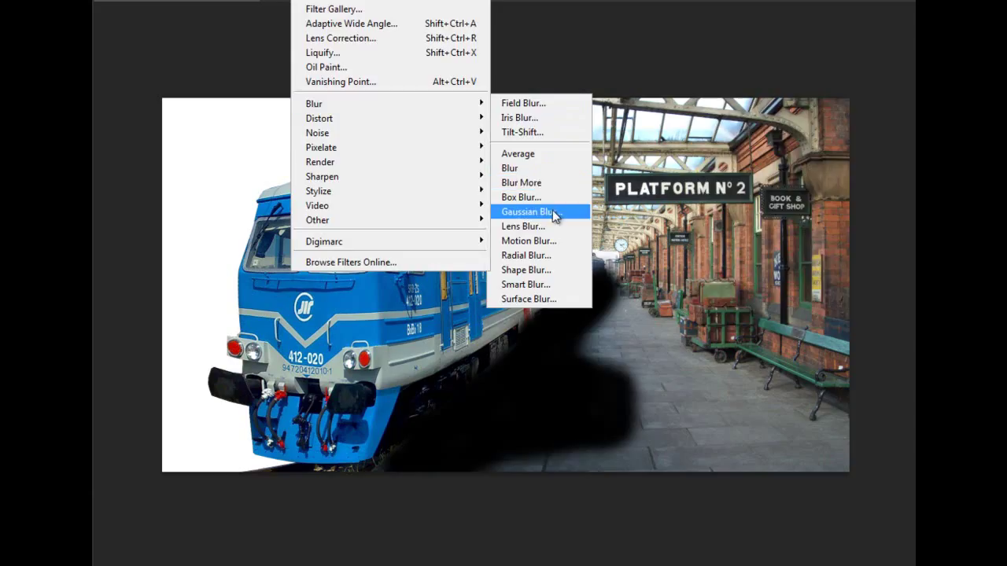
click(543, 211)
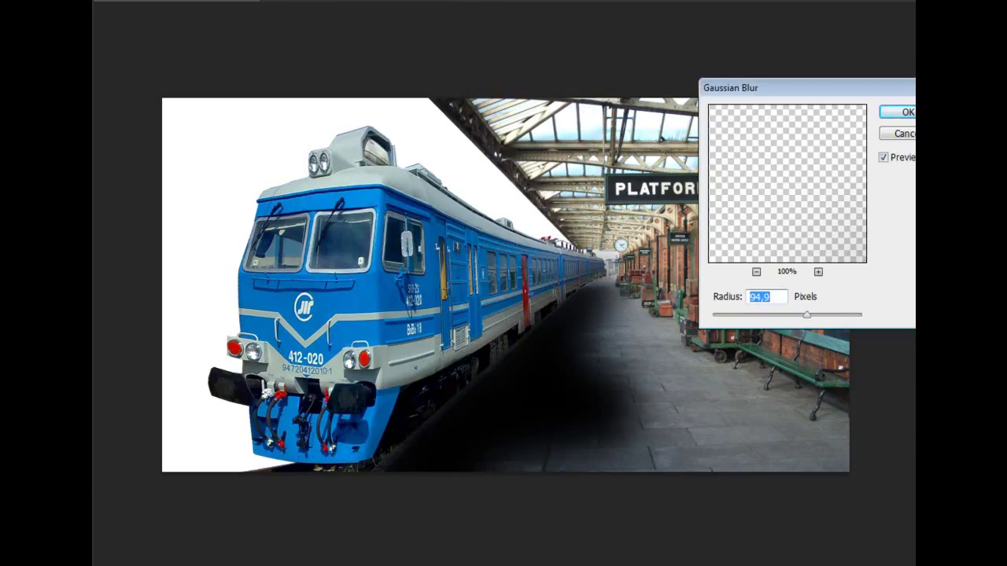
key(Return)
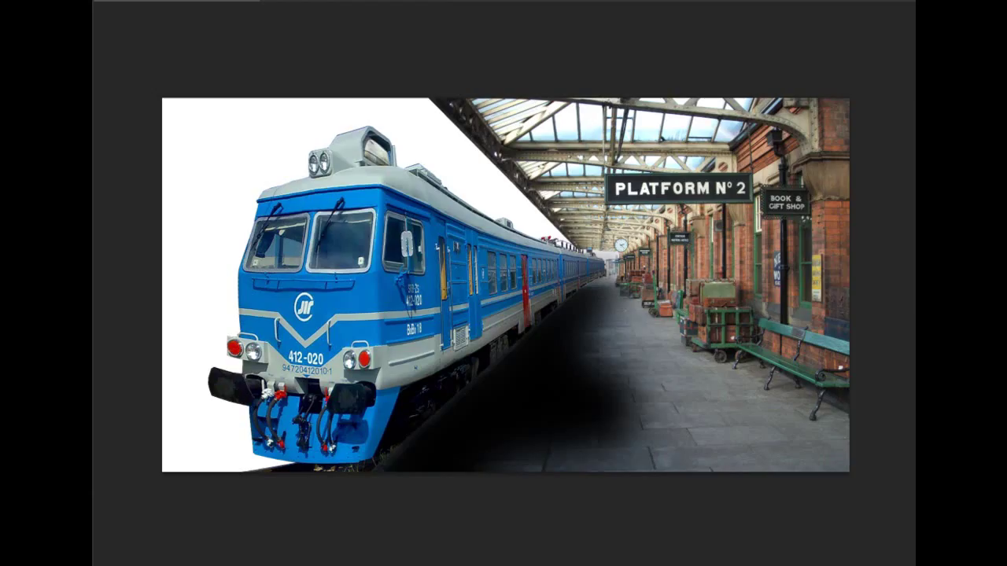
key(ctrl+z)
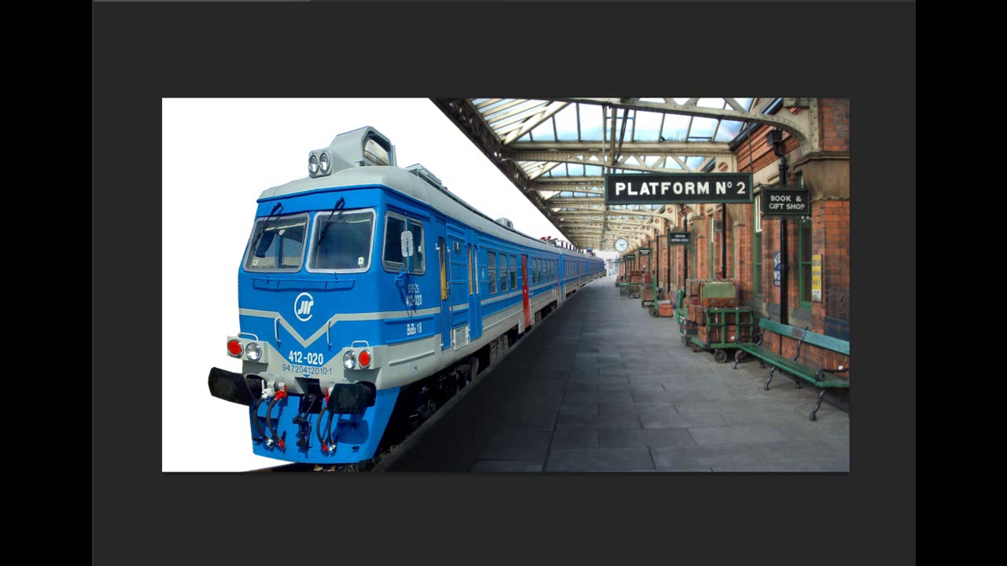
Paint a shadow on the train's lower side and soften it with a 94.9-pixel Gaussian Blur
mouse_move(441, 383)
mouse_down()
mouse_move(426, 398)
mouse_move(572, 288)
mouse_move(543, 317)
mouse_move(559, 294)
mouse_move(511, 333)
mouse_move(482, 327)
mouse_move(407, 383)
mouse_move(393, 338)
mouse_move(448, 323)
mouse_move(413, 363)
mouse_move(459, 306)
mouse_move(460, 328)
mouse_up()
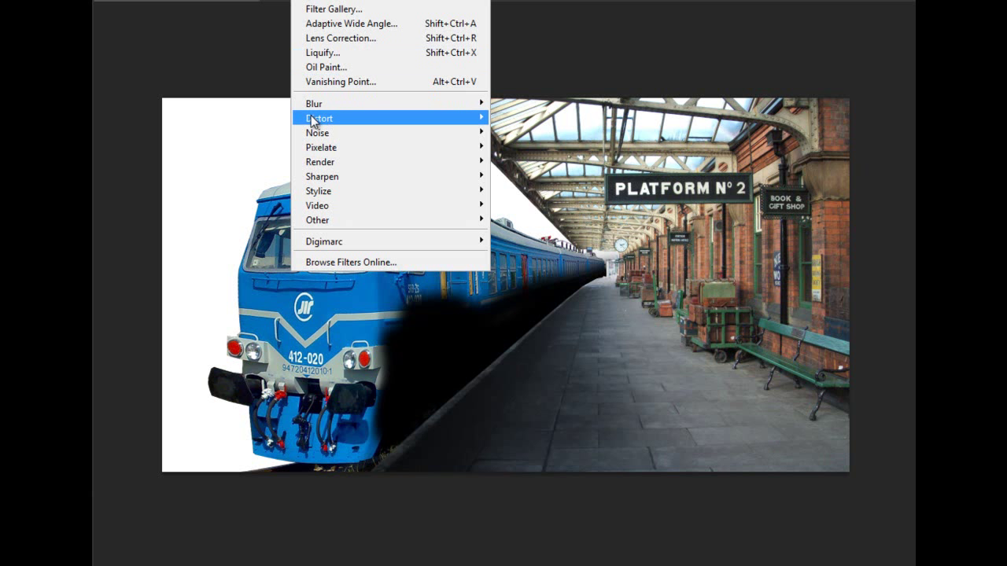
mouse_move(314, 103)
click(569, 212)
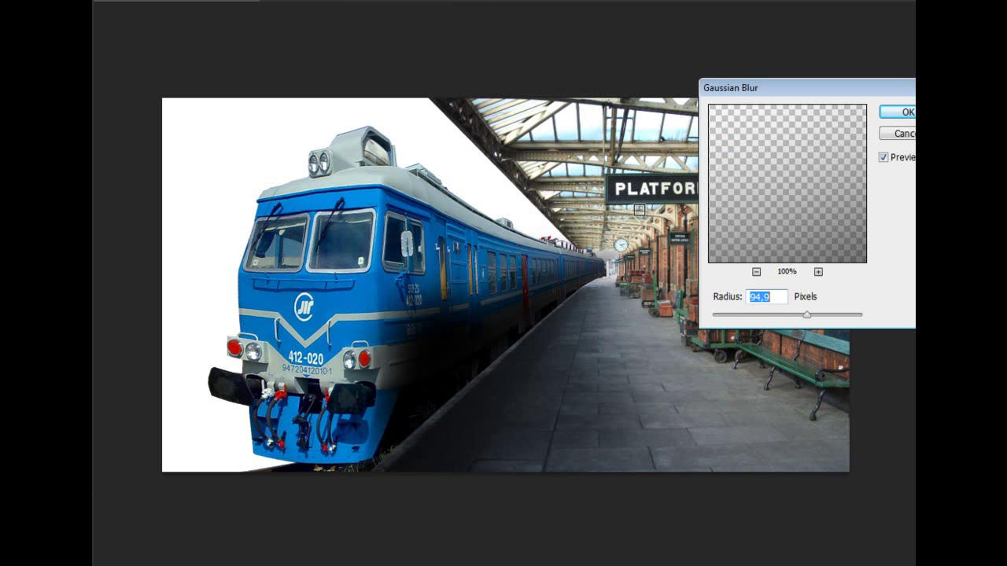
key(Return)
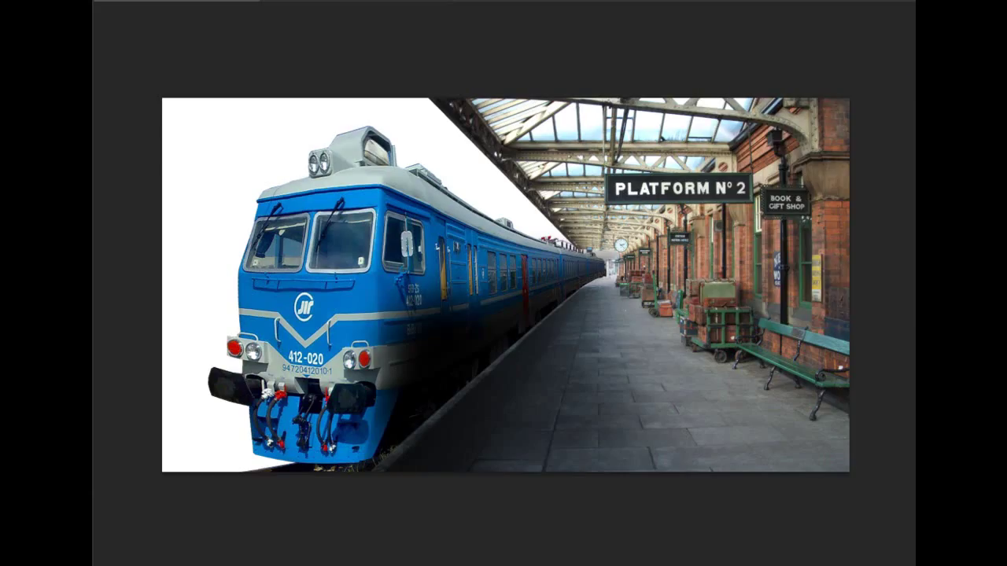
Undo the blurred shadow and bring up the stock-image folder
key(ctrl+z)
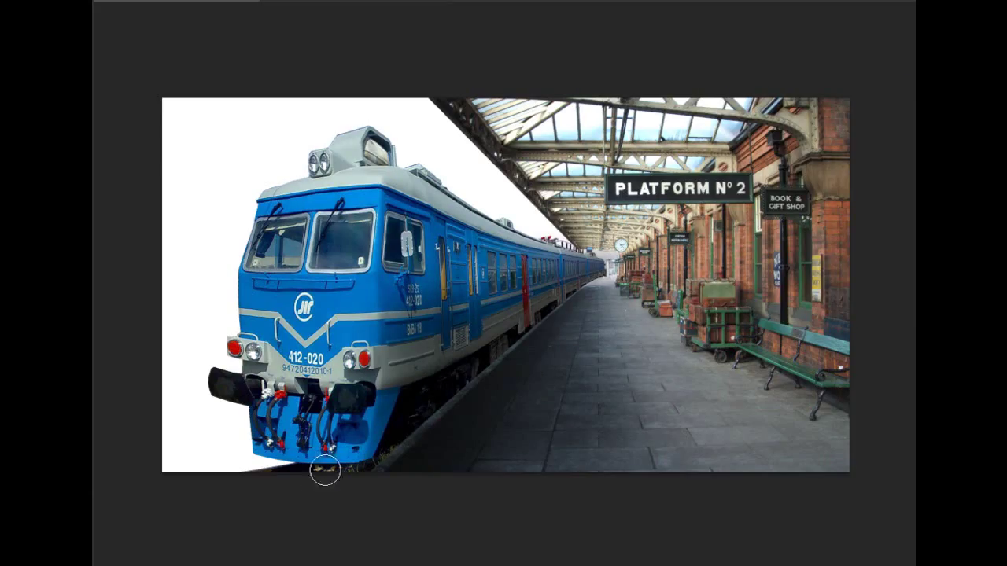
key(alt+Tab)
scroll(841, 225, down, 2)
Place the snowy mountain sunset photo below the train layer to fill the white area
drag(787, 9, 674, 9)
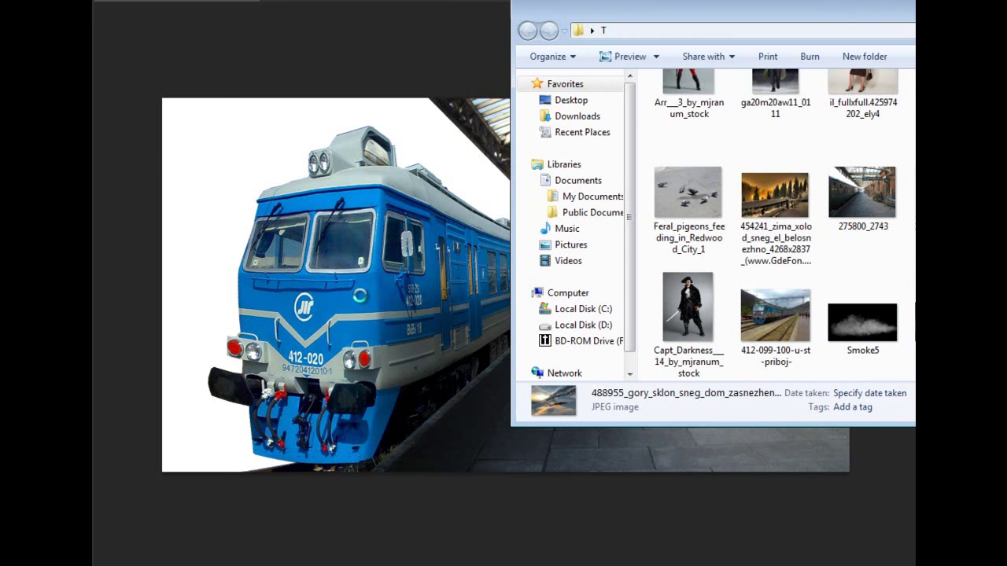
drag(553, 400, 365, 297)
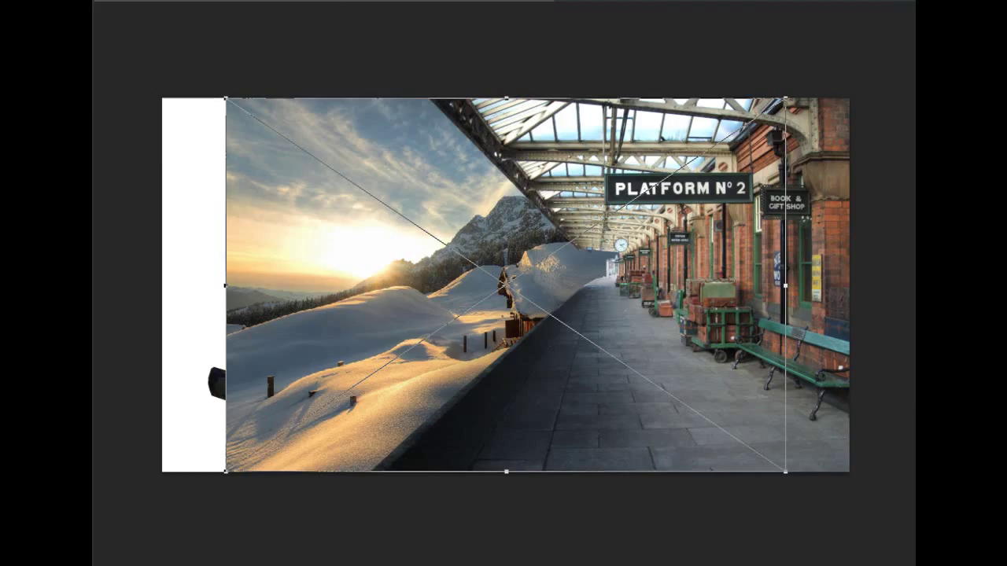
key(Return)
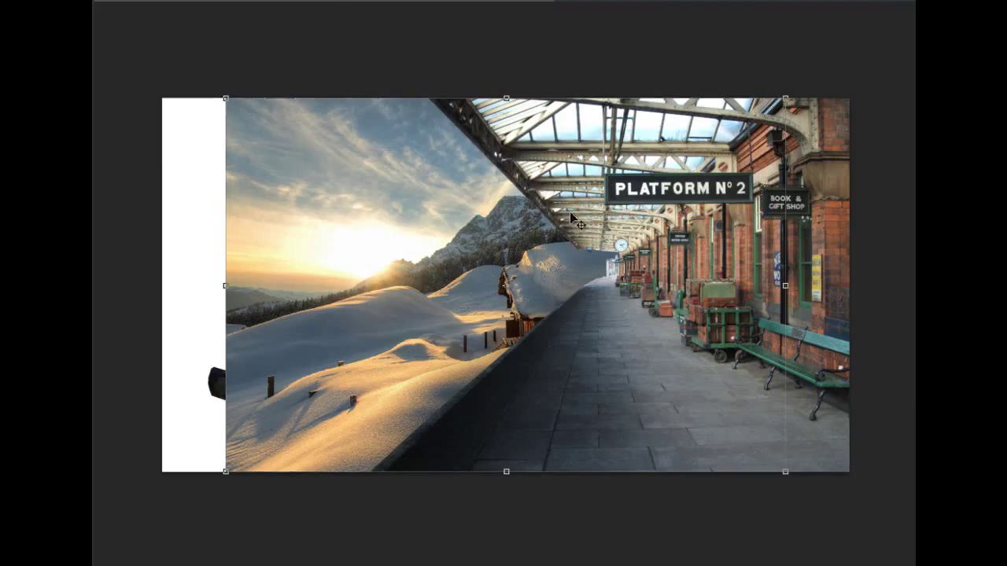
key(ctrl+bracketright)
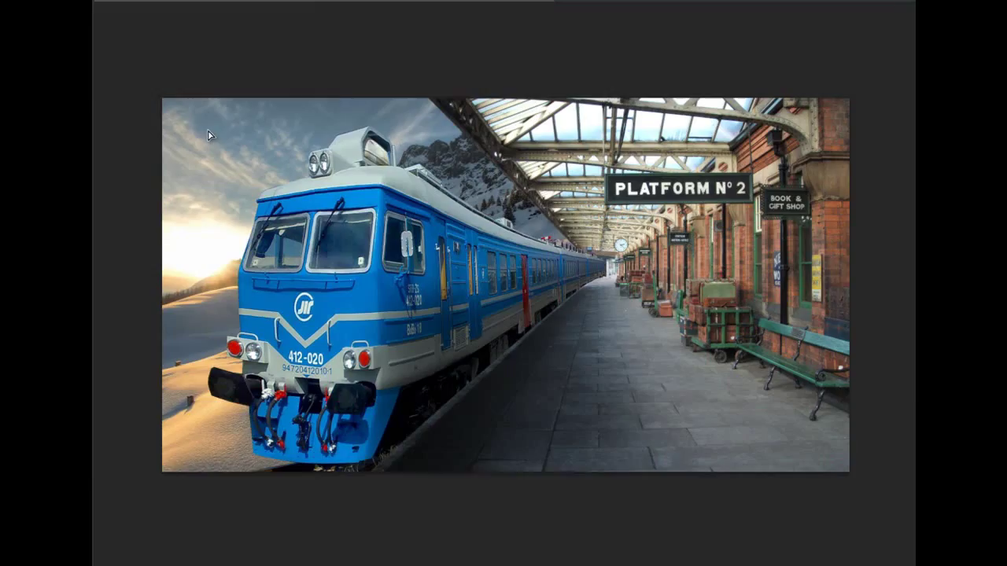
key(ctrl+t)
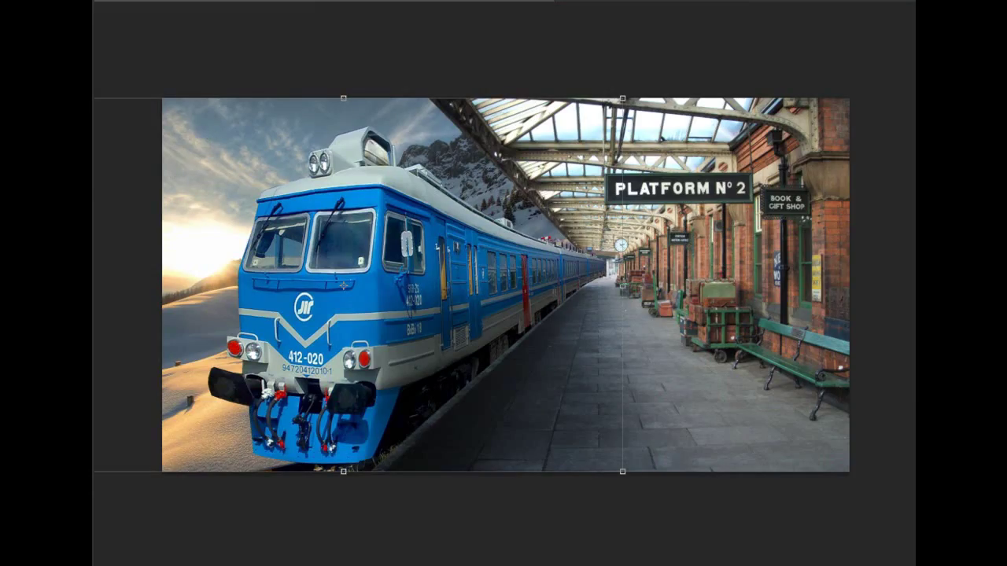
key(Return)
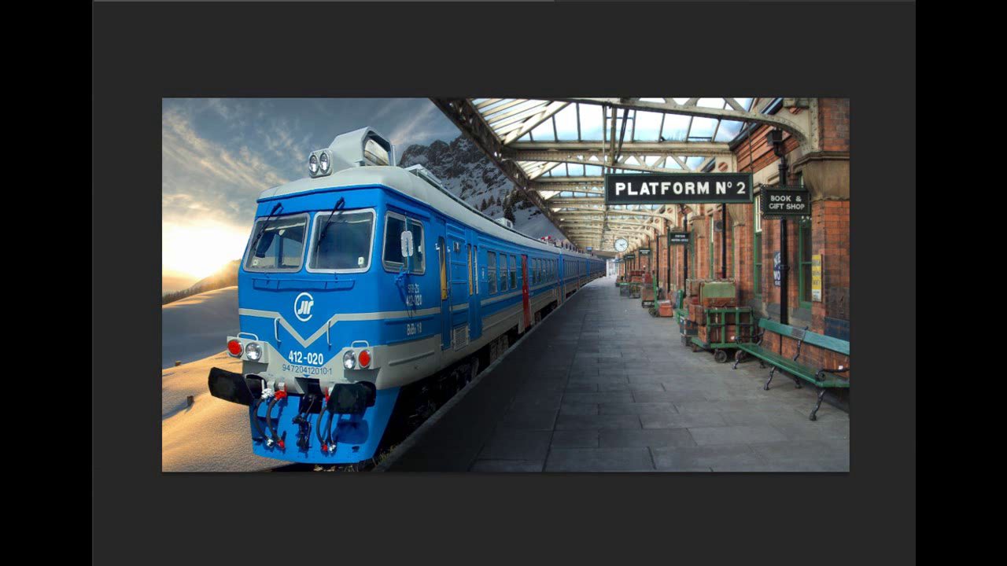
Find the OUTFIT_4_402 suited-man photo in the stock folder and drag it onto the canvas
click(862, 323)
click(766, 201)
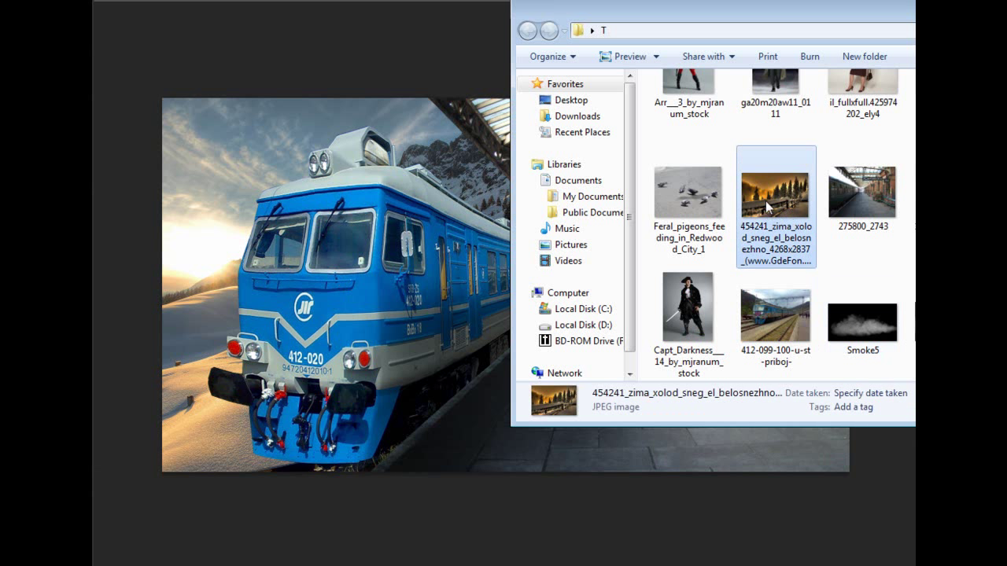
click(862, 193)
scroll(862, 193, up, 1)
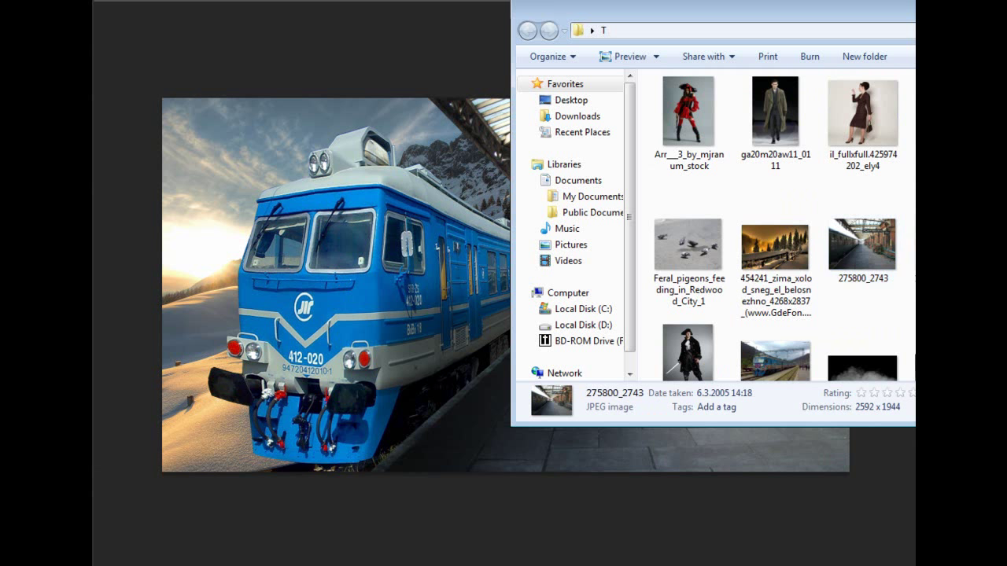
drag(905, 196, 435, 445)
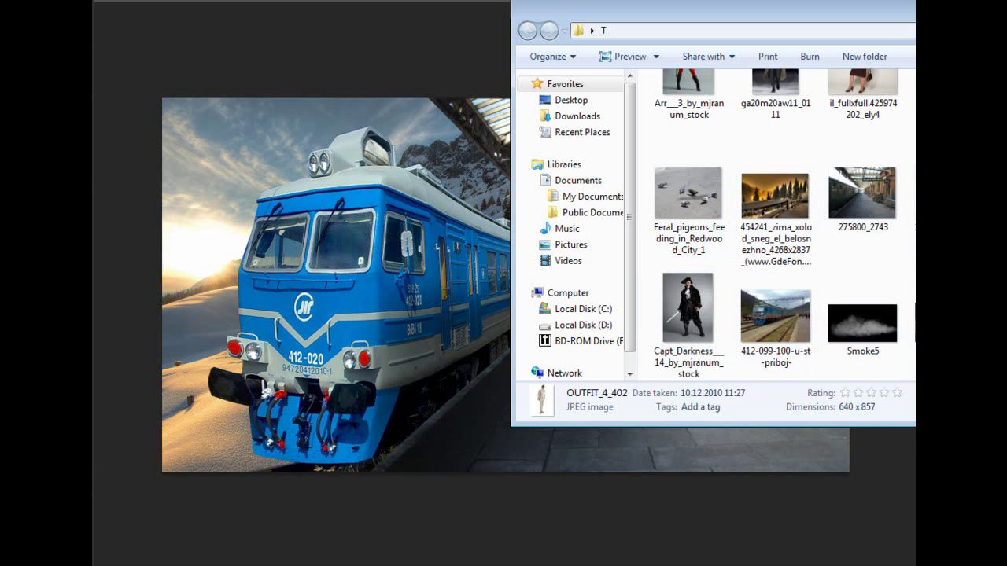
click(482, 413)
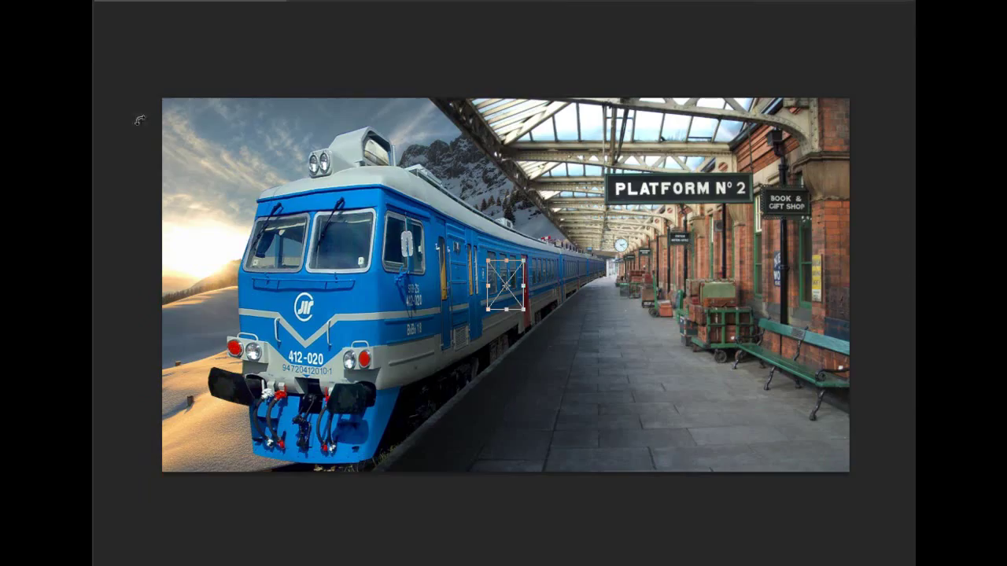
Place the suited-man photo and enlarge it over the platform
key(v)
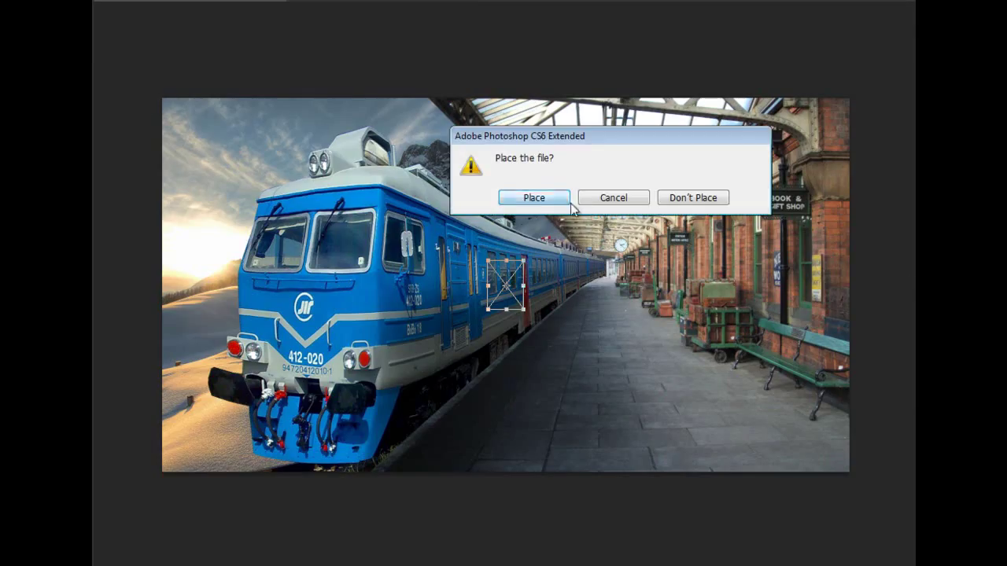
click(534, 197)
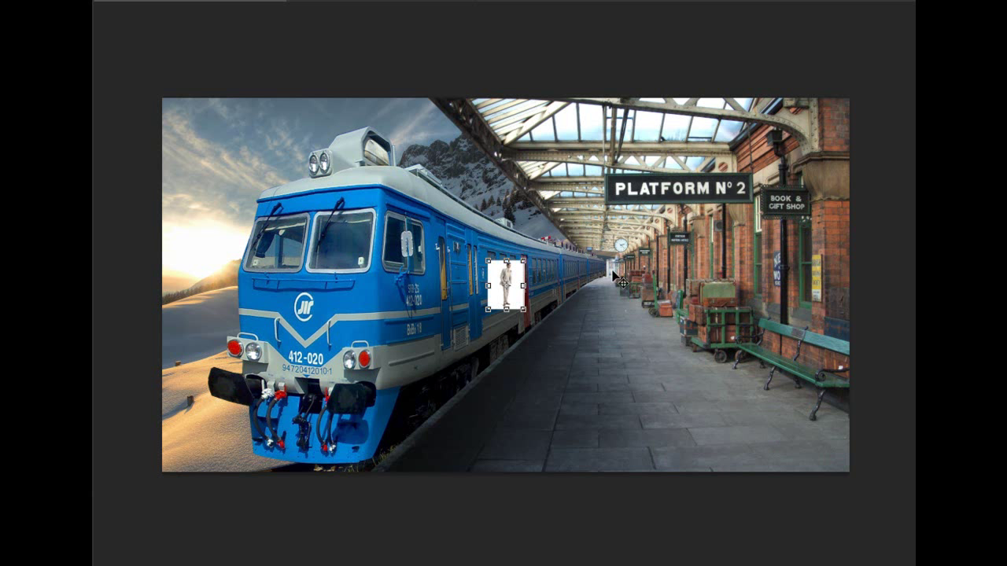
drag(533, 360, 598, 408)
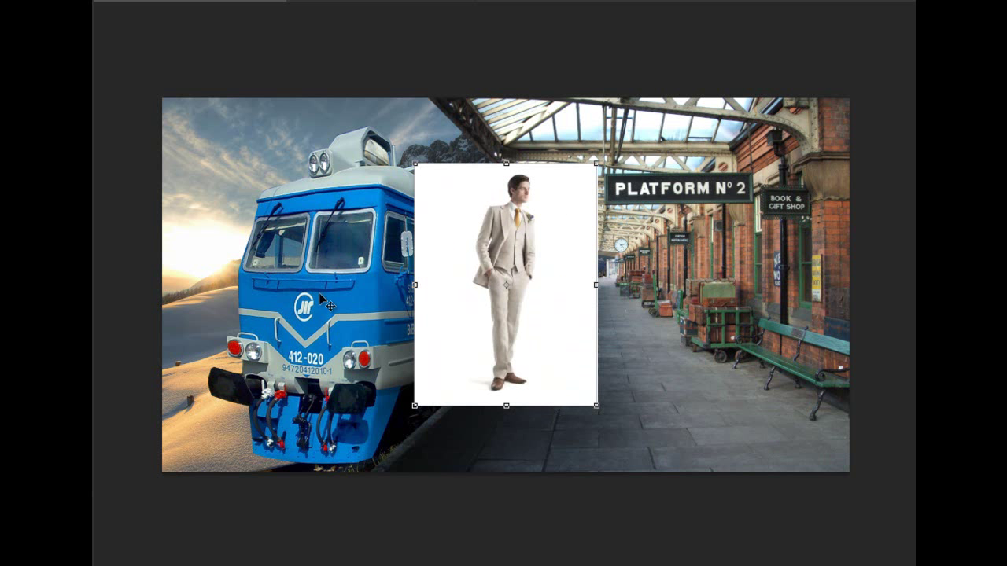
key(Return)
Magic Wand the man's white background and zoom in close on him
click(478, 313)
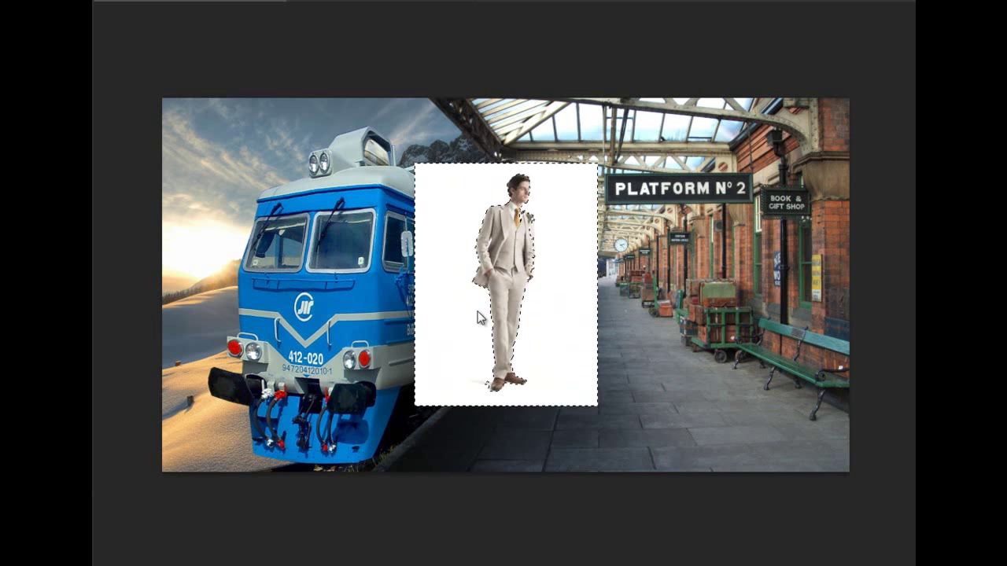
key(ctrl+plus)
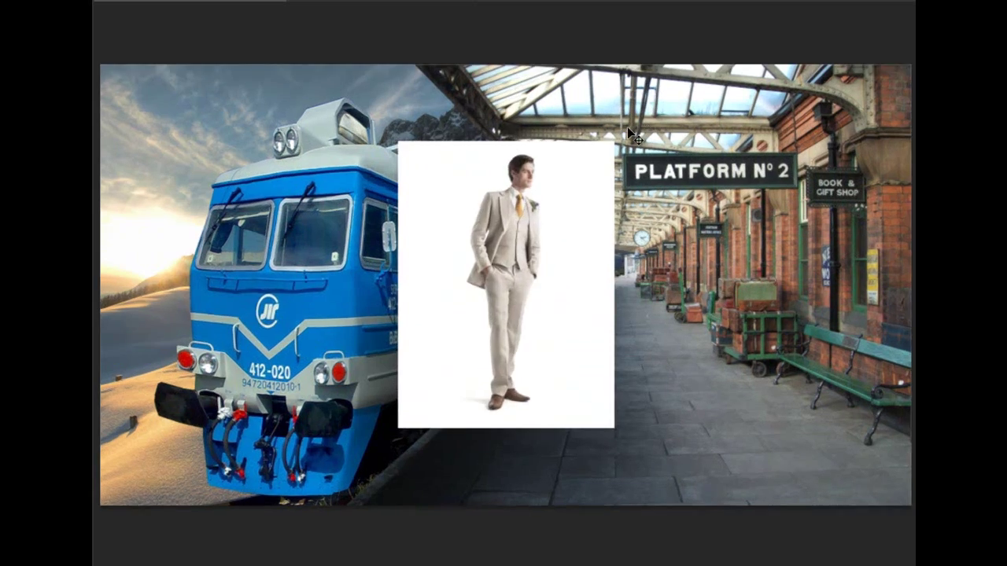
key(ctrl+plus)
key(ctrl+plus)
key(ctrl+plus)
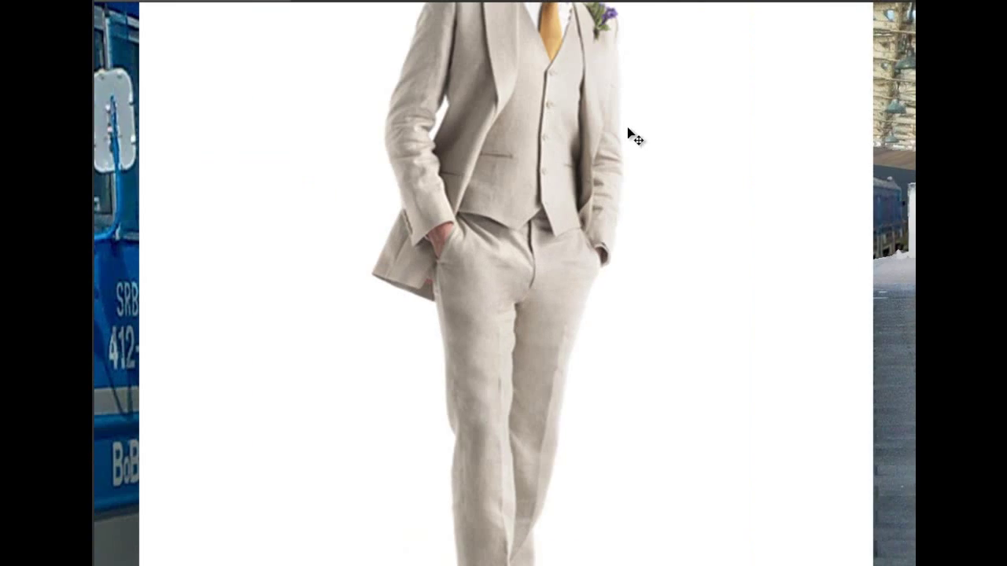
key(ctrl+plus)
scroll(846, 194, up, 2)
scroll(847, 193, up, 2)
scroll(847, 212, up, 3)
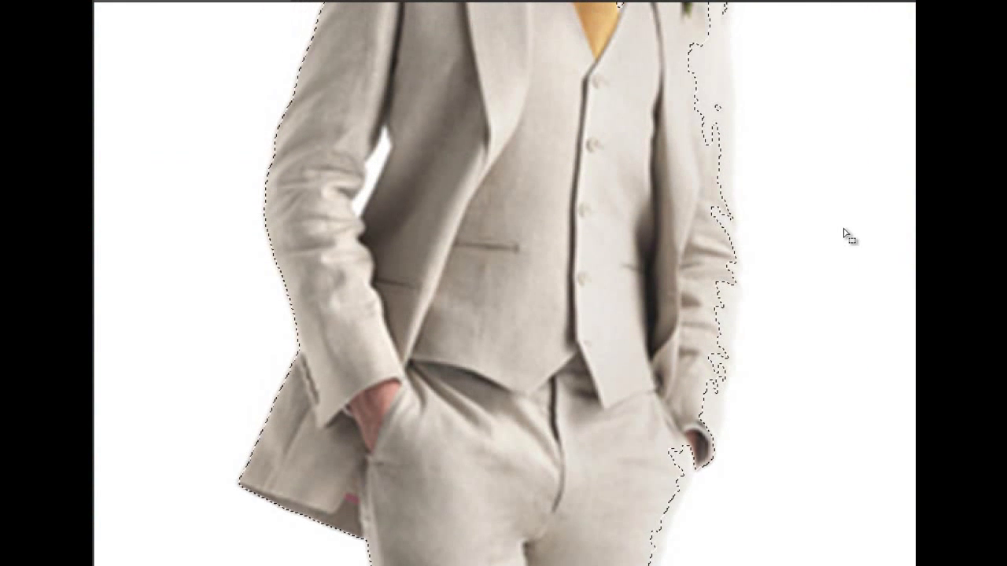
scroll(826, 232, up, 3)
scroll(795, 231, up, 2)
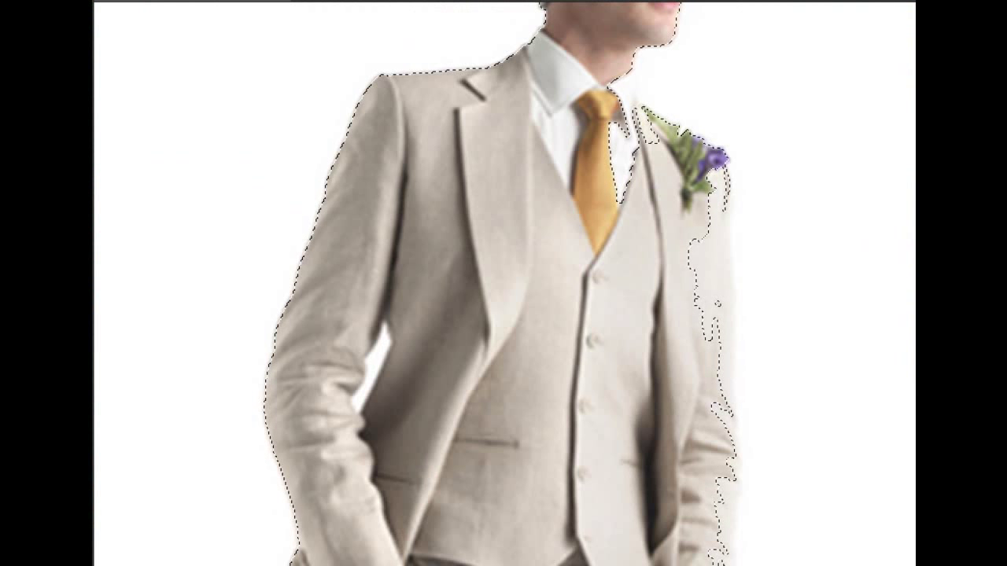
With Quick Selection in subtract mode, refine the edge at the tie, lapel, flower and jacket side
right_click(95, 83)
click(137, 75)
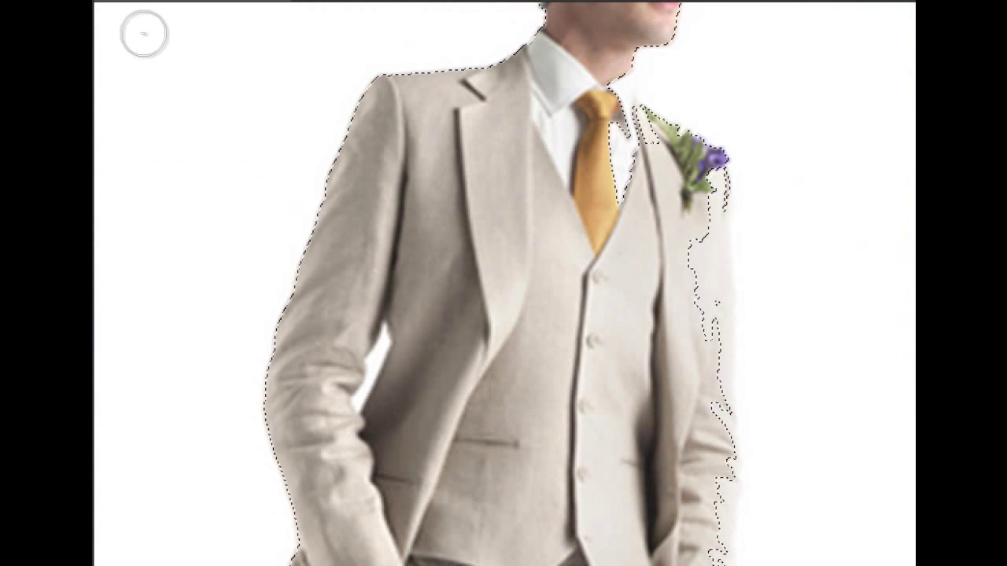
click(623, 147)
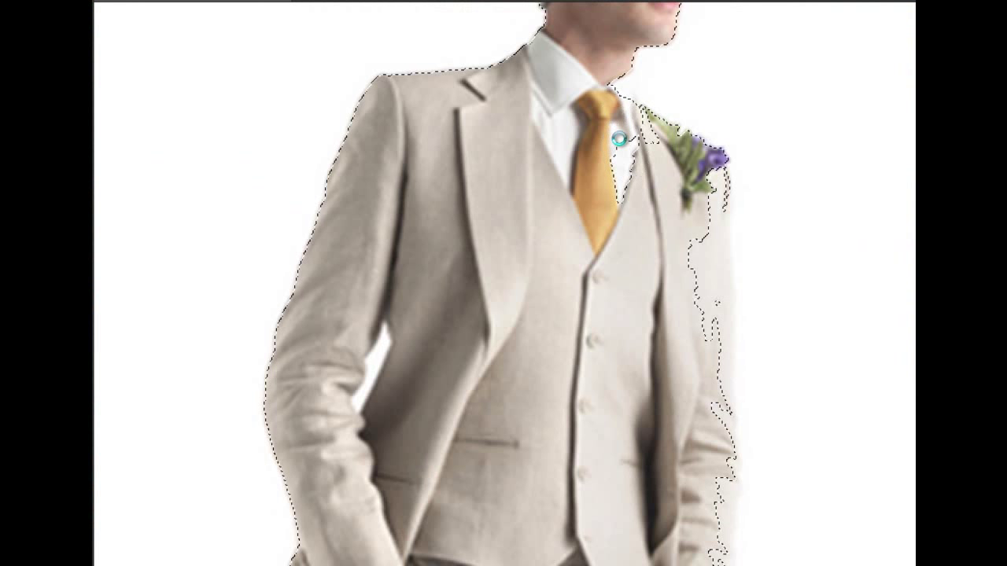
click(663, 204)
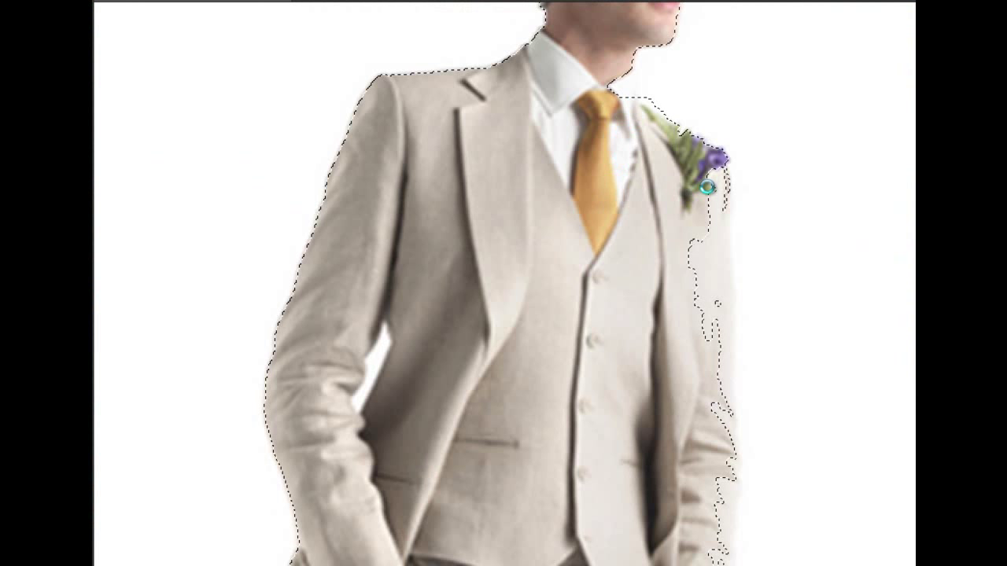
mouse_move(708, 187)
mouse_down()
mouse_move(699, 212)
mouse_move(708, 372)
mouse_up()
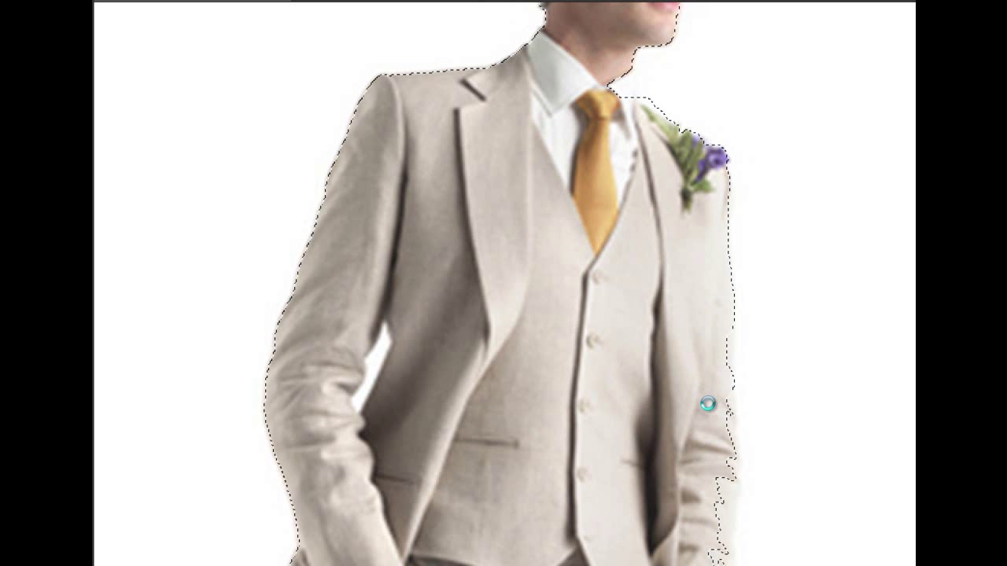
drag(716, 353, 707, 494)
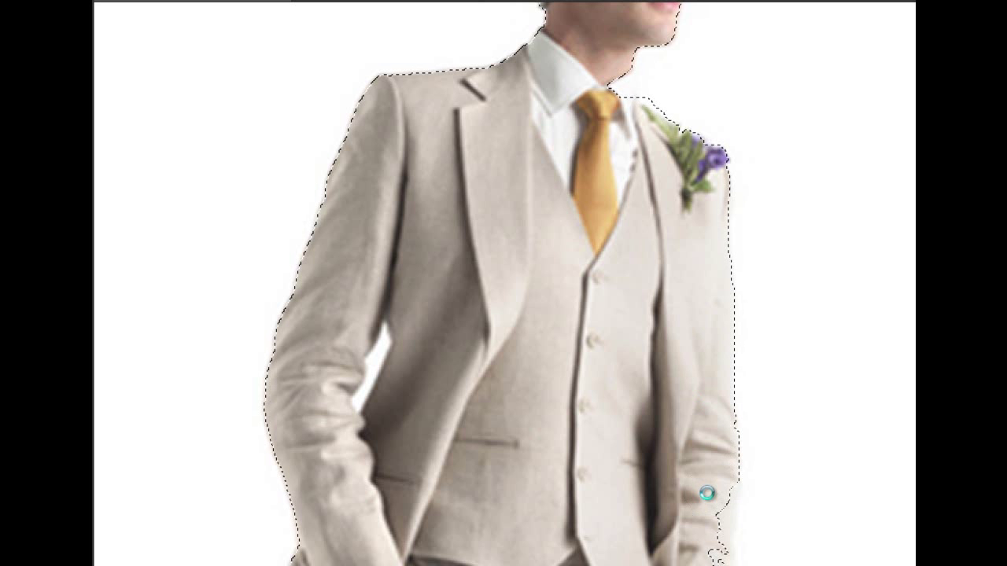
Tighten the selection at the jacket's lower right, the right pocket and the right leg
scroll(713, 407, down, 3)
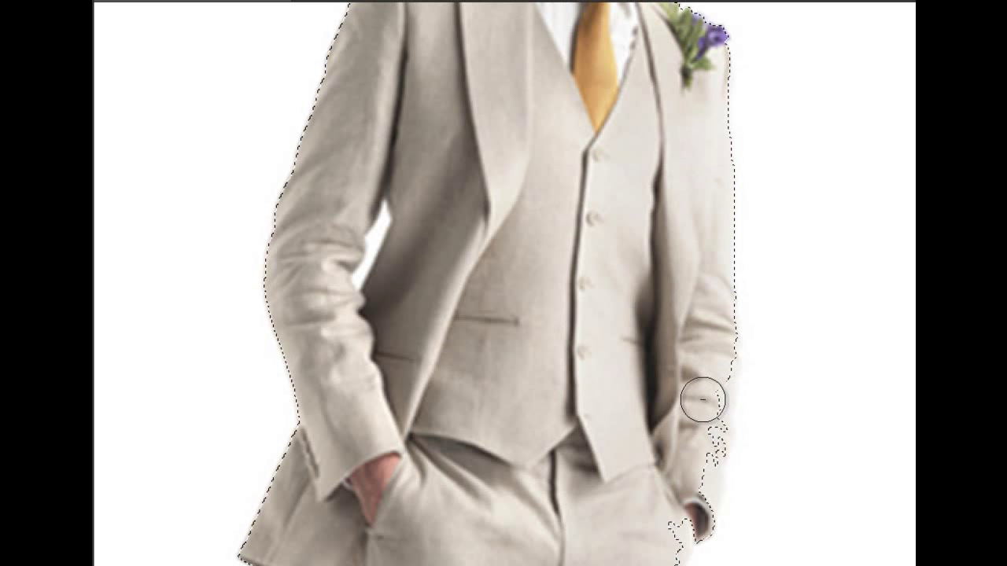
drag(714, 404, 695, 461)
scroll(685, 495, down, 2)
scroll(690, 477, down, 3)
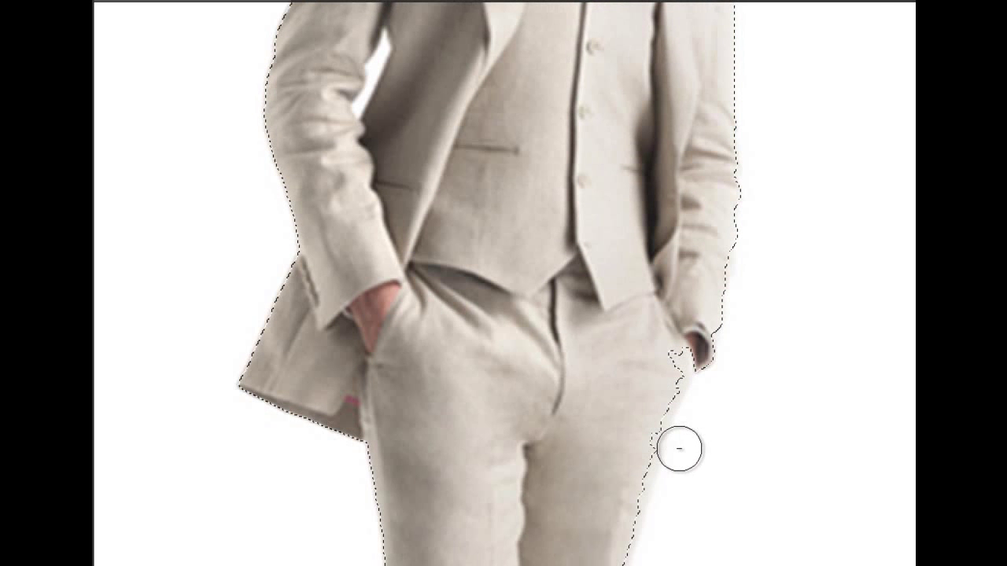
drag(650, 376, 639, 418)
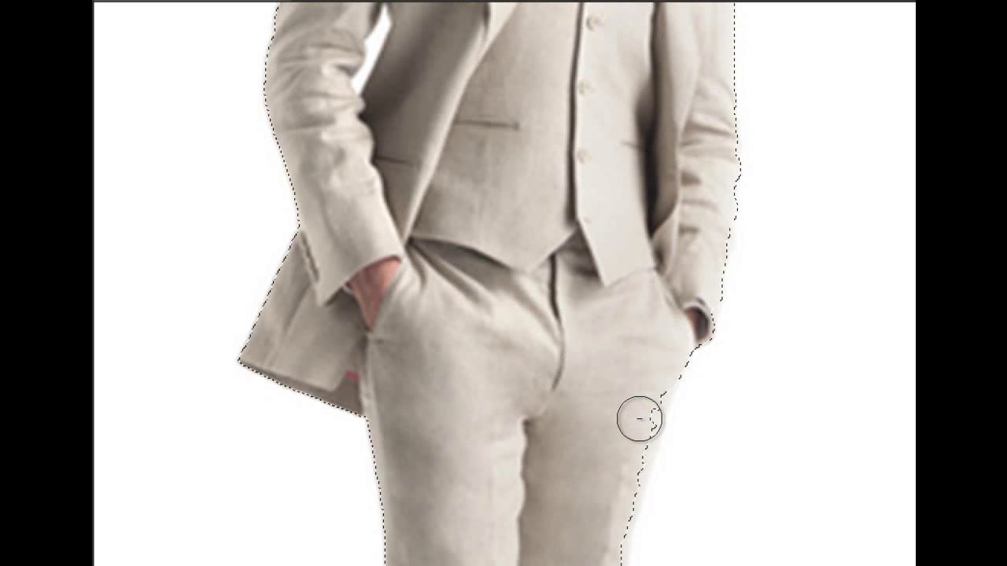
scroll(616, 411, down, 4)
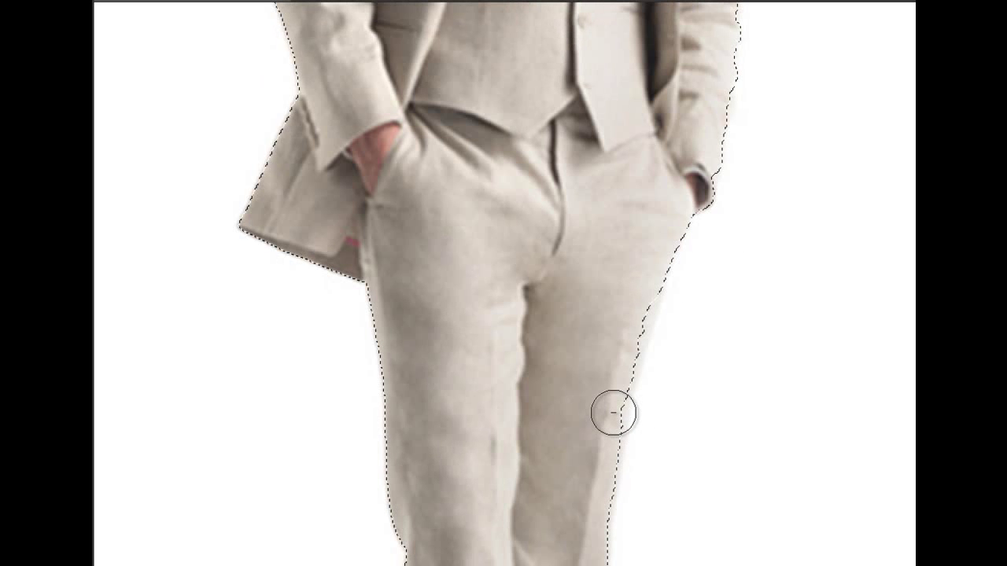
drag(608, 342, 612, 325)
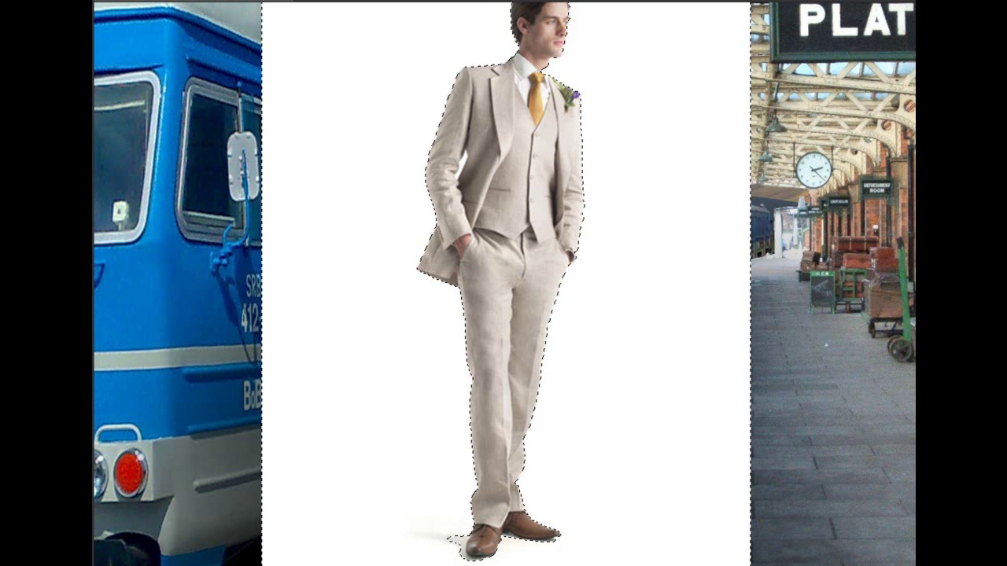
Rasterize the suited man's layer and deselect
right_click(905, 169)
click(907, 163)
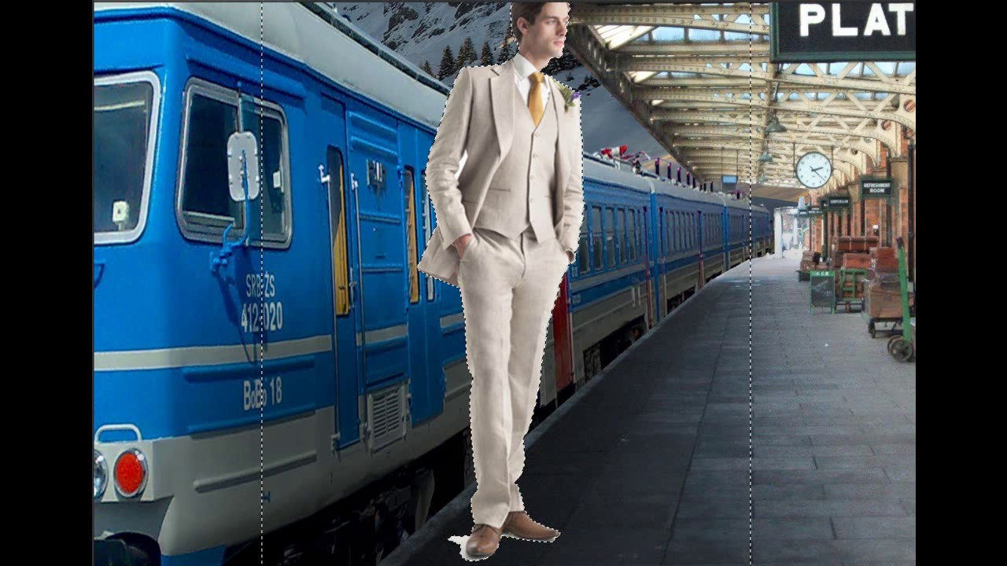
key(ctrl+d)
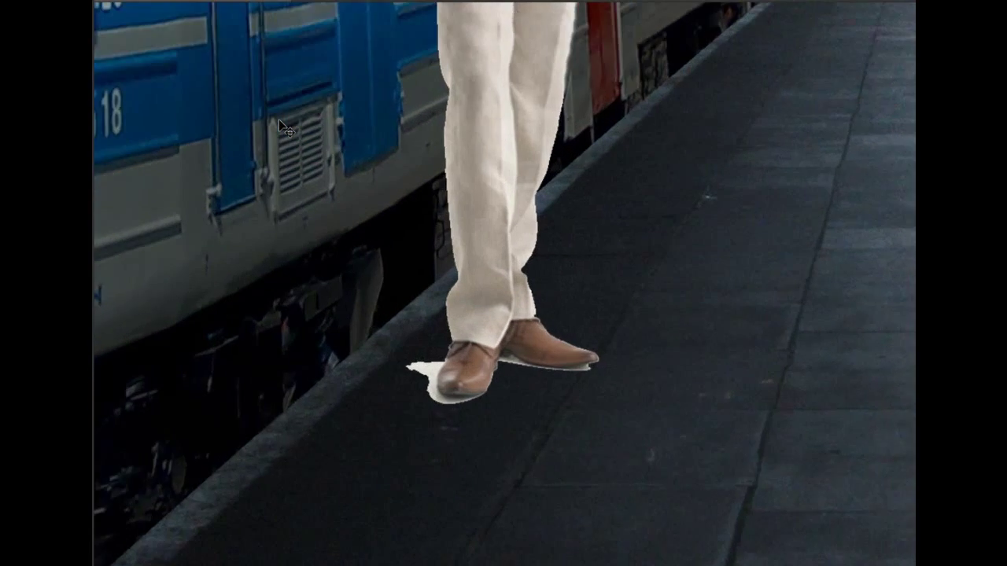
scroll(353, 331, down, 2)
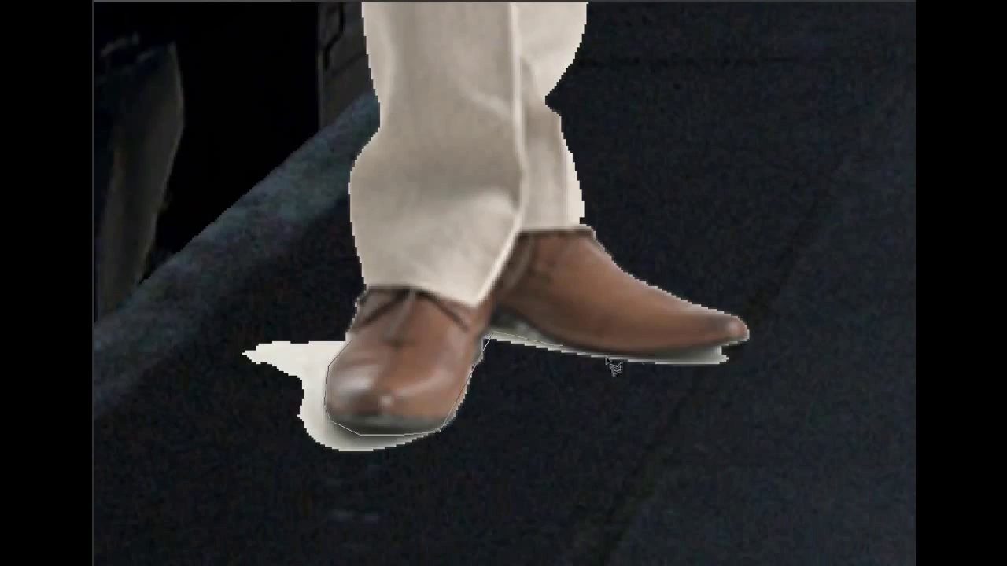
Polygonal-lasso the white patch under the man's shoes and remove it
click(760, 407)
click(318, 489)
click(207, 470)
click(149, 320)
double_click(229, 287)
key(ctrl+d)
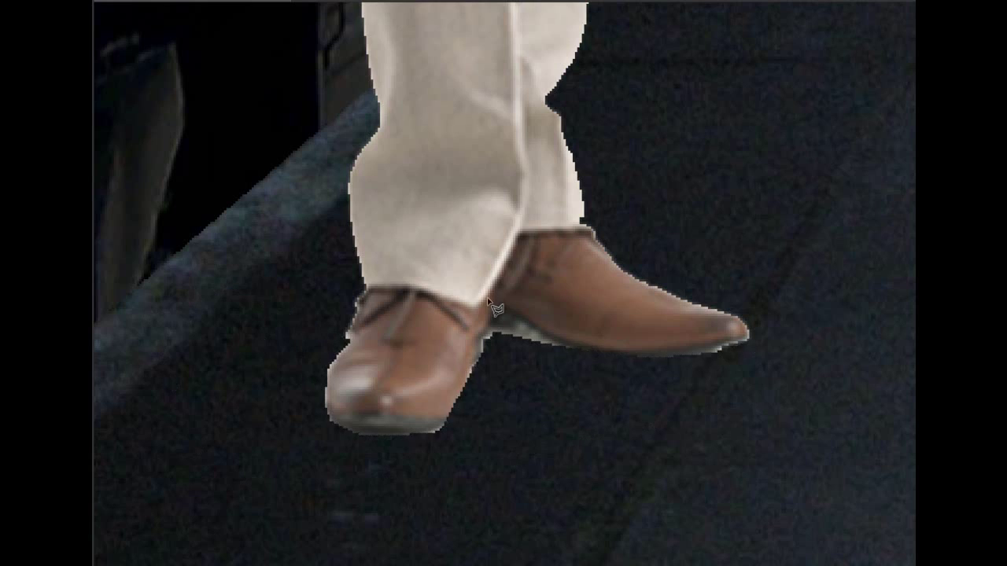
scroll(488, 303, down, 2)
Scale the suited man down and stand him far back beneath the Platform Nº 2 sign
scroll(488, 303, down, 2)
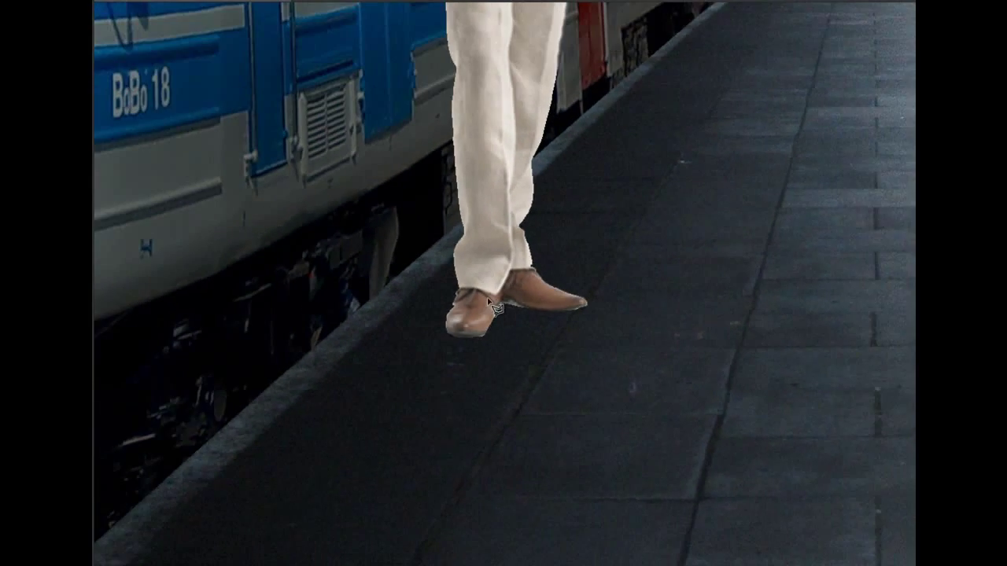
scroll(489, 303, down, 2)
scroll(488, 303, down, 2)
scroll(488, 303, down, 1)
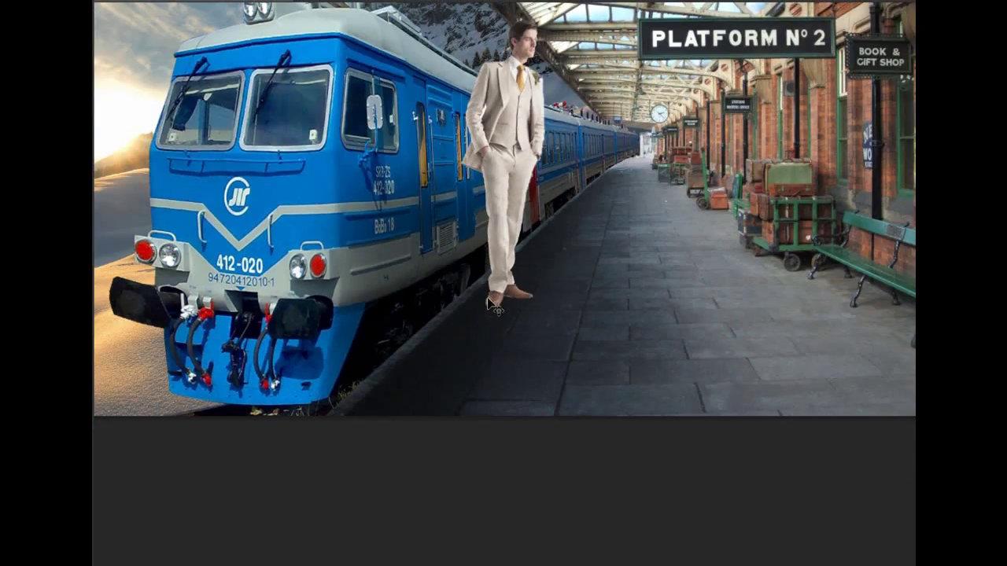
scroll(489, 303, down, 1)
key(ctrl+t)
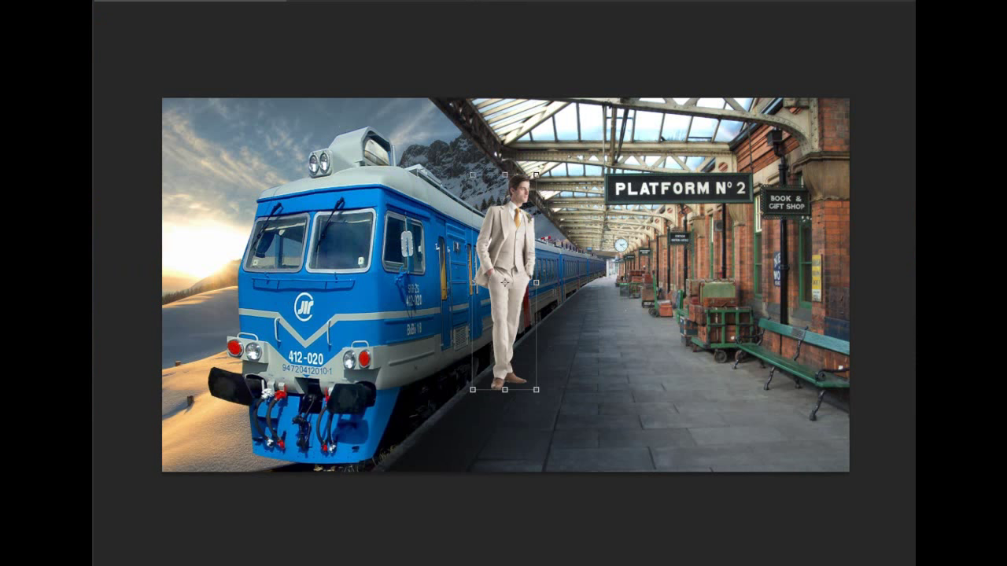
mouse_move(511, 255)
mouse_down()
mouse_move(626, 233)
mouse_move(655, 188)
mouse_move(634, 189)
mouse_up()
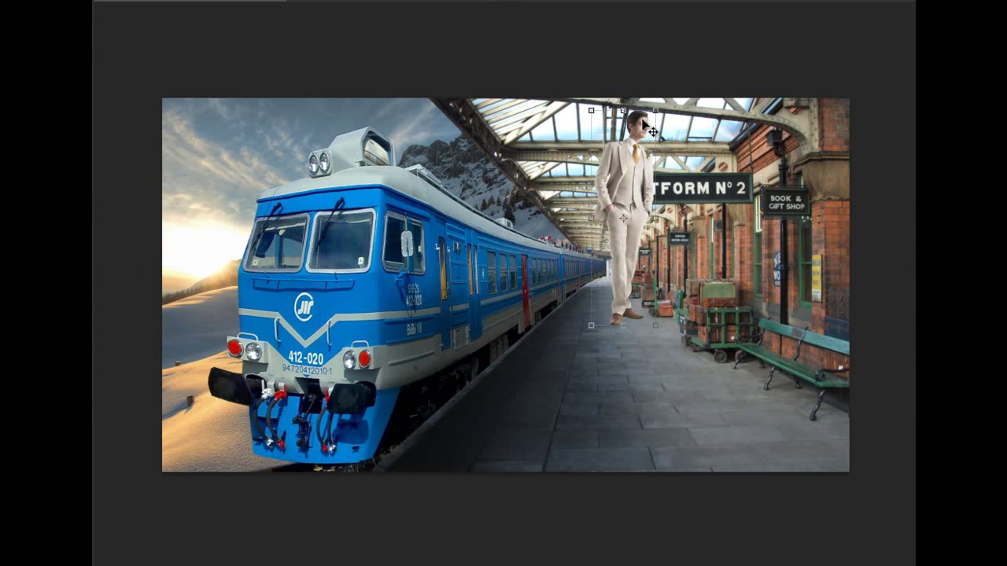
mouse_move(652, 111)
mouse_down()
mouse_move(624, 254)
mouse_move(637, 247)
mouse_up()
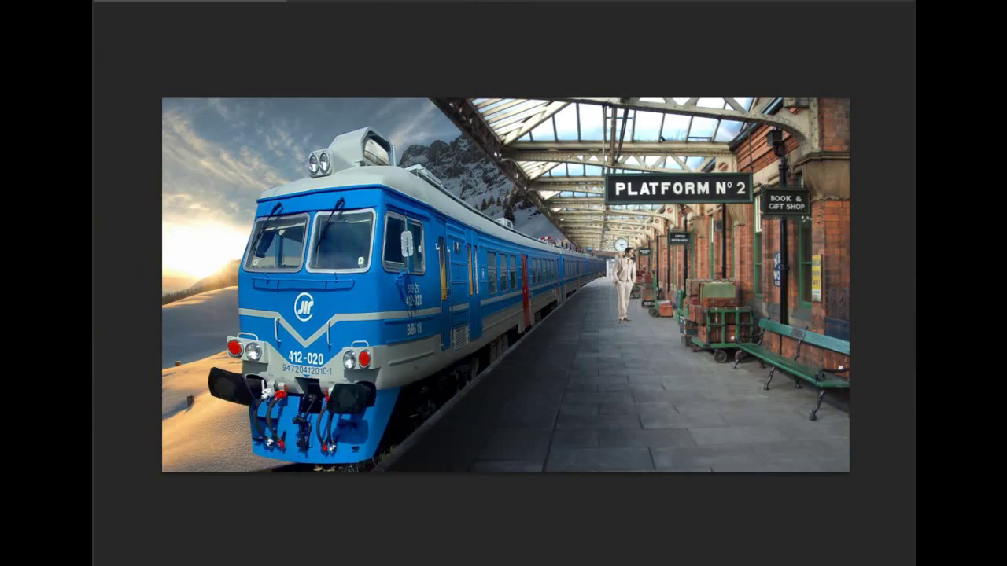
key(alt+Tab)
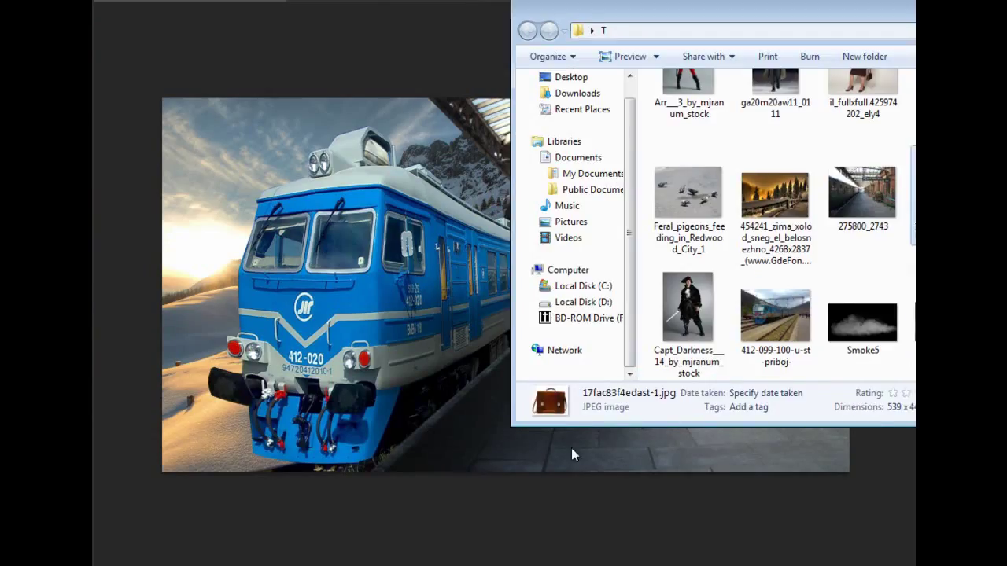
Place the brown briefcase image, then Magic Wand, rasterize and delete its white background
drag(571, 448, 506, 451)
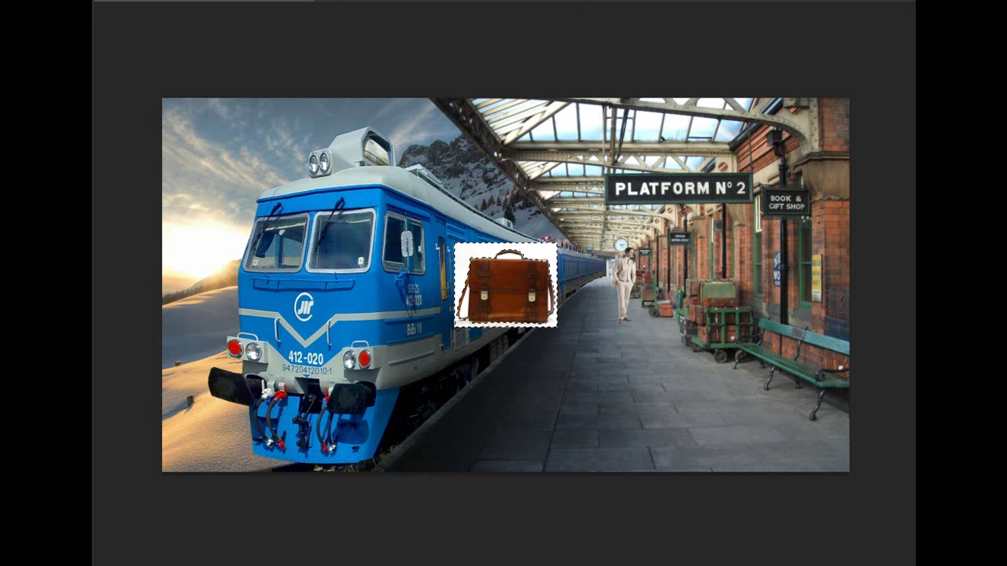
right_click(96, 77)
click(151, 89)
click(464, 262)
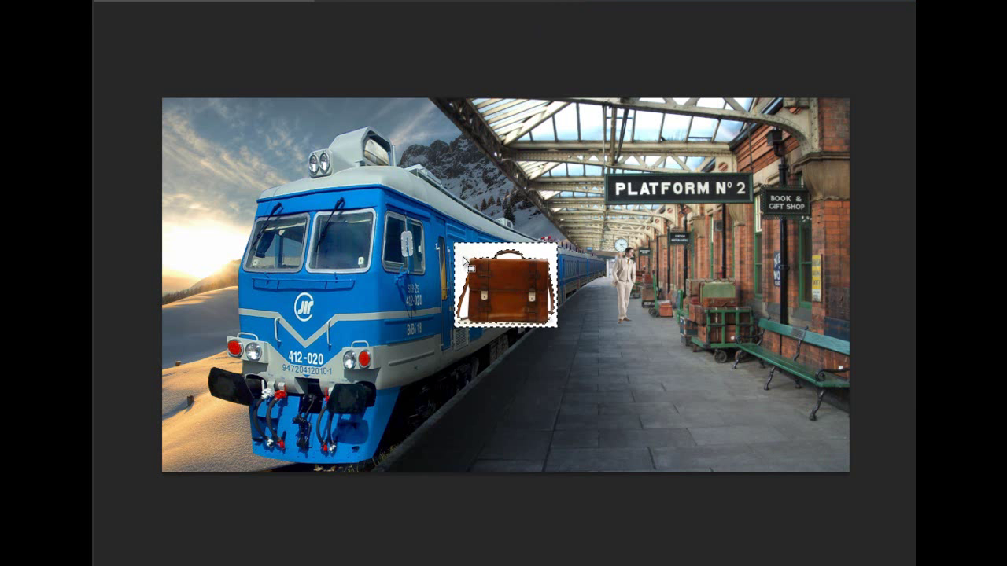
right_click(895, 162)
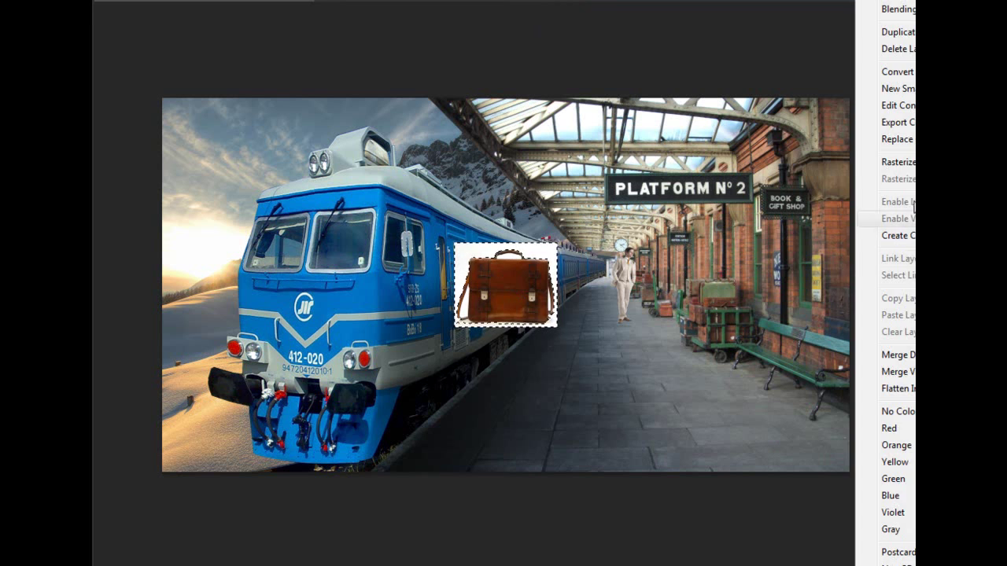
click(895, 162)
key(Delete)
key(ctrl+plus)
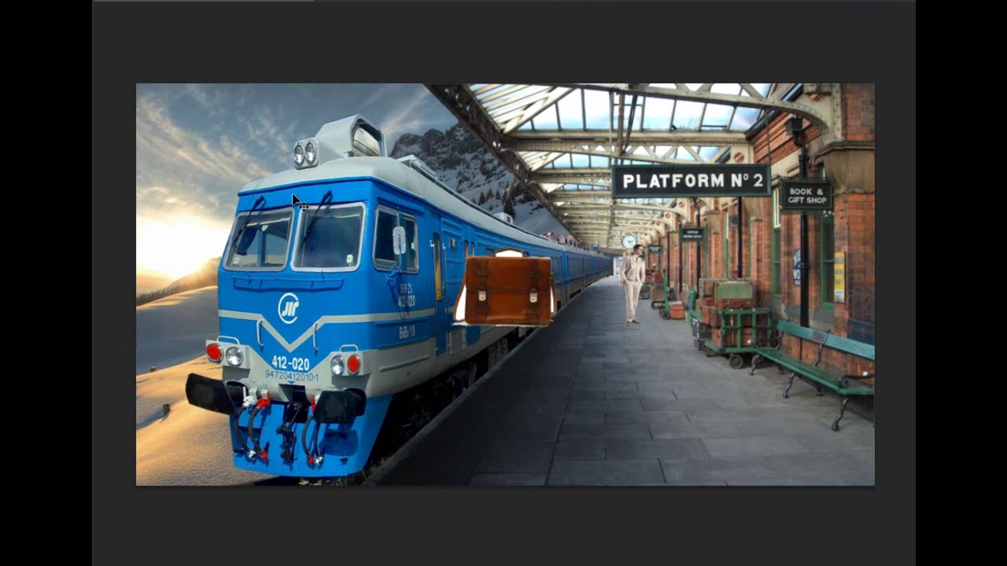
Delete the white inside the briefcase's left strap, handle and right strap
key(ctrl+plus)
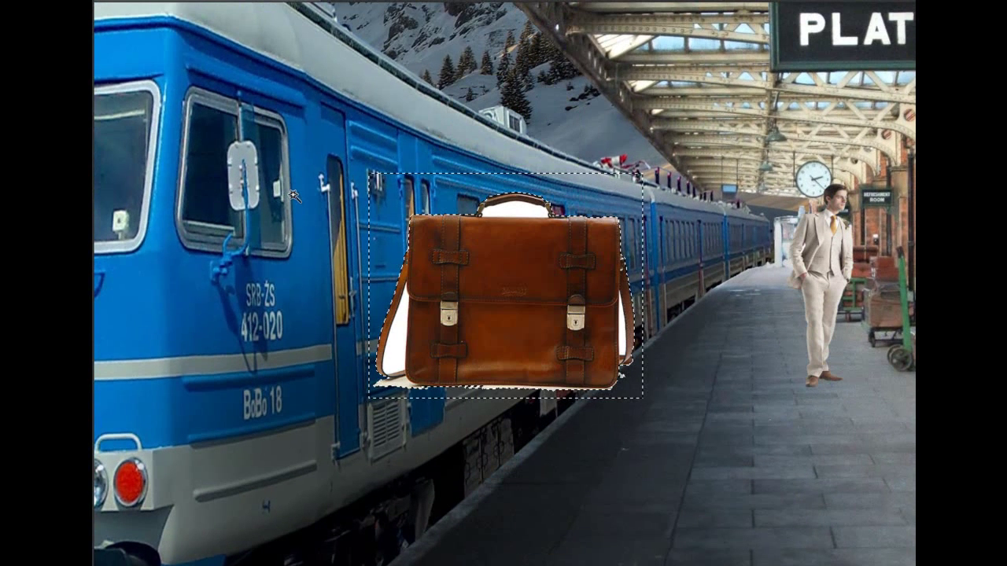
click(389, 352)
key(Delete)
click(525, 211)
key(Delete)
click(630, 338)
key(Delete)
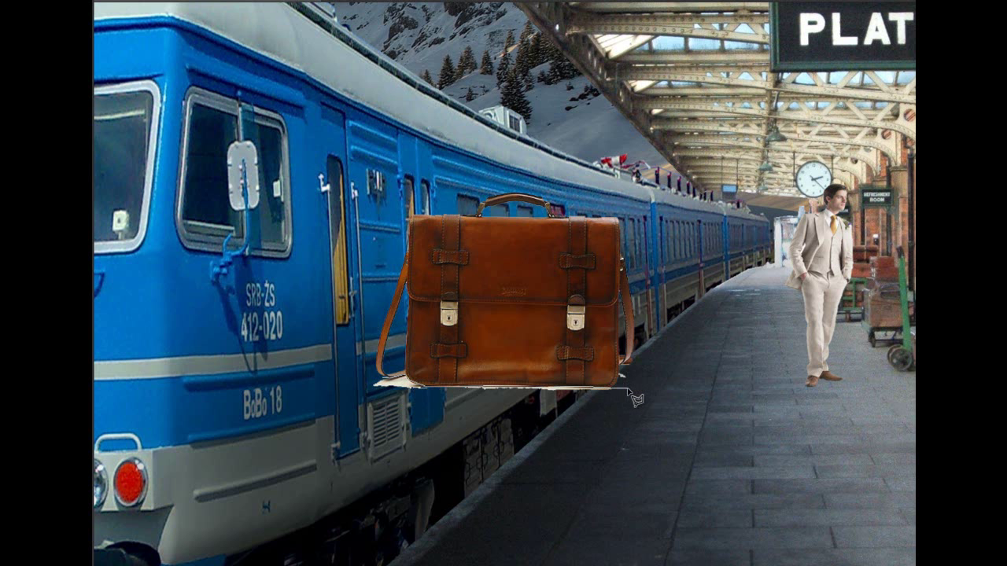
Lasso and delete the white strip beneath the briefcase
click(652, 411)
click(479, 476)
double_click(315, 441)
key(Delete)
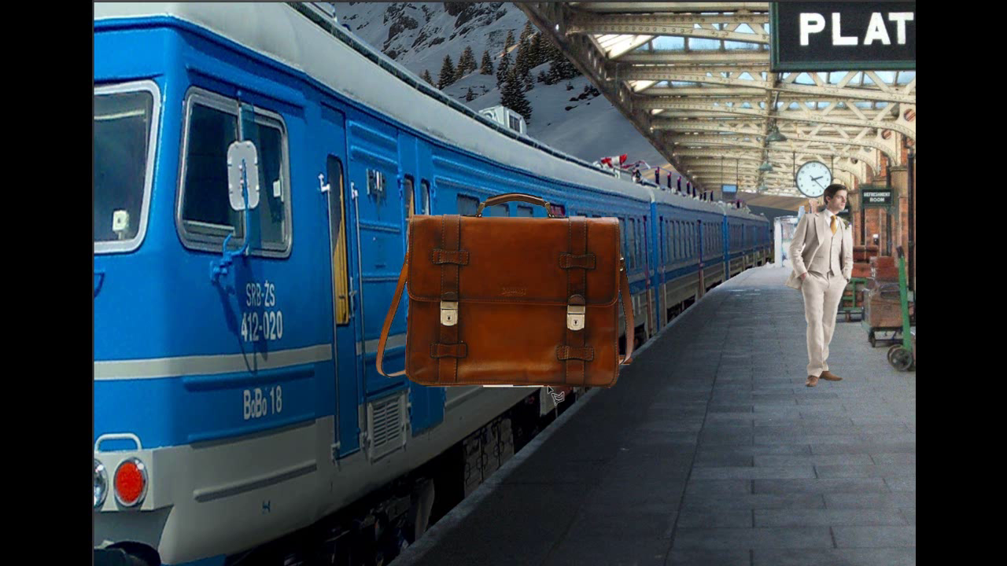
key(Escape)
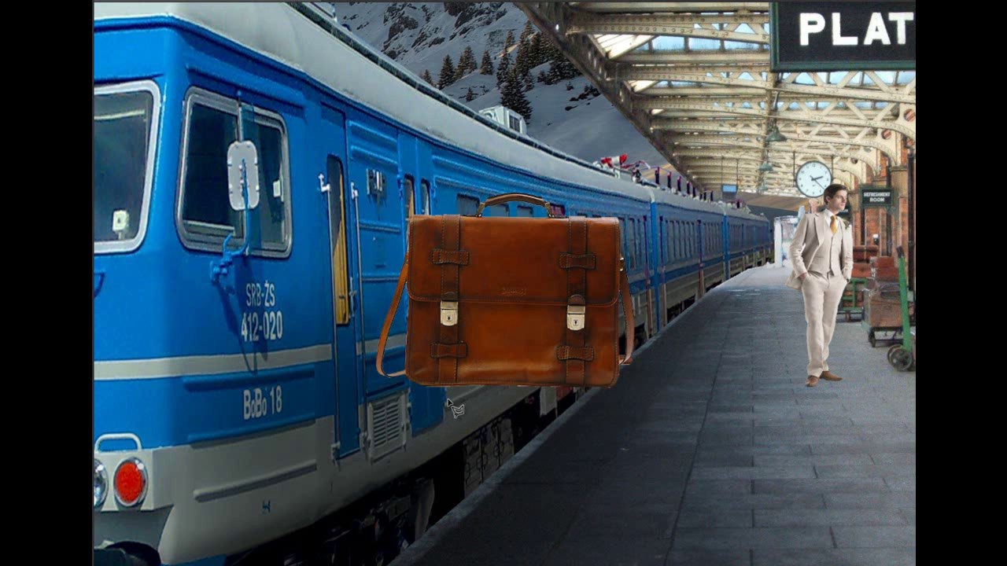
key(ctrl+t)
Shrink the briefcase and set it on the platform beside the suited man's leg
drag(531, 302, 844, 318)
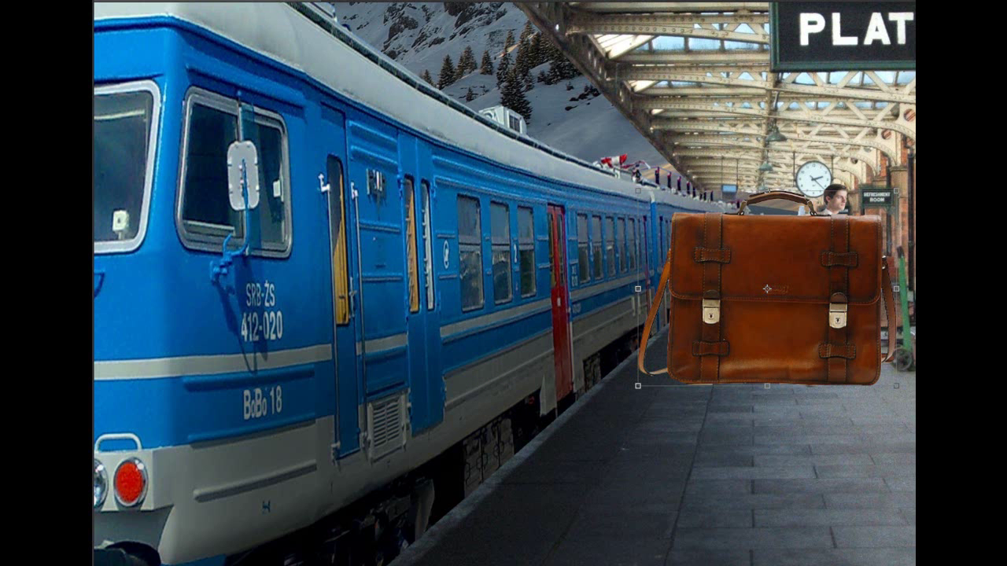
mouse_move(643, 195)
mouse_down()
mouse_move(744, 263)
mouse_move(760, 296)
mouse_up()
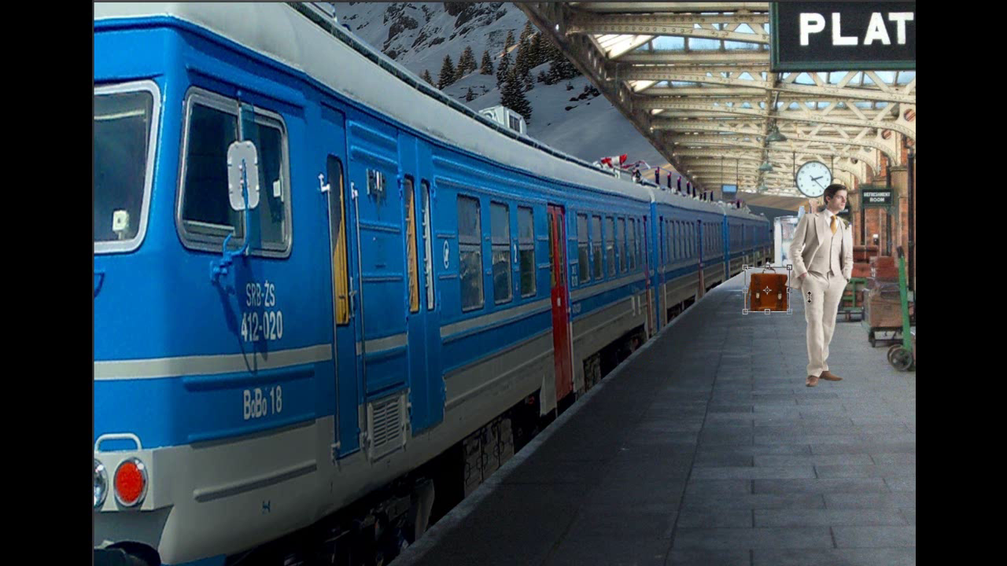
mouse_move(765, 300)
mouse_down()
mouse_move(783, 303)
mouse_move(796, 361)
mouse_move(828, 362)
mouse_up()
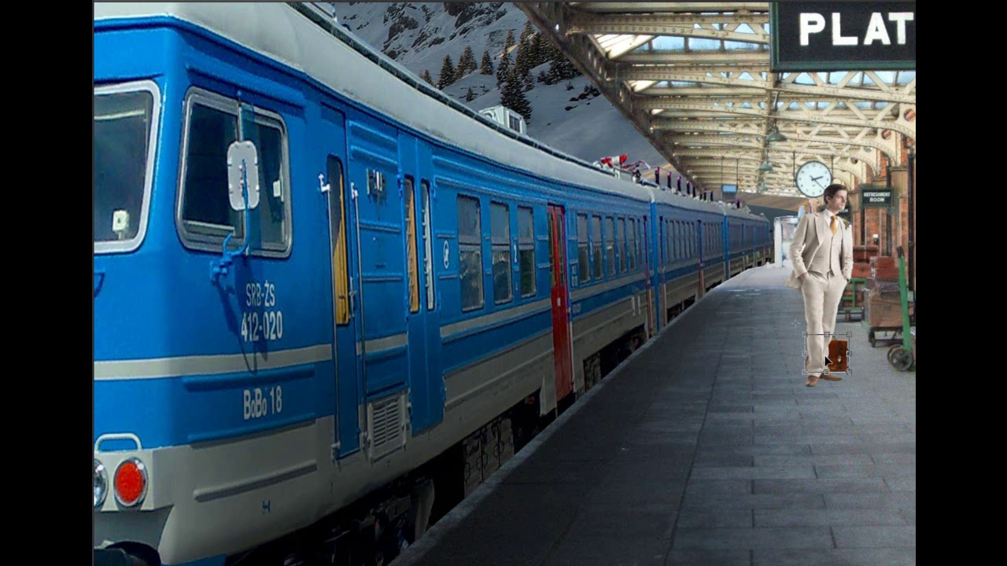
mouse_move(799, 329)
mouse_down()
mouse_move(856, 331)
mouse_move(813, 347)
mouse_move(873, 380)
mouse_move(837, 373)
mouse_up()
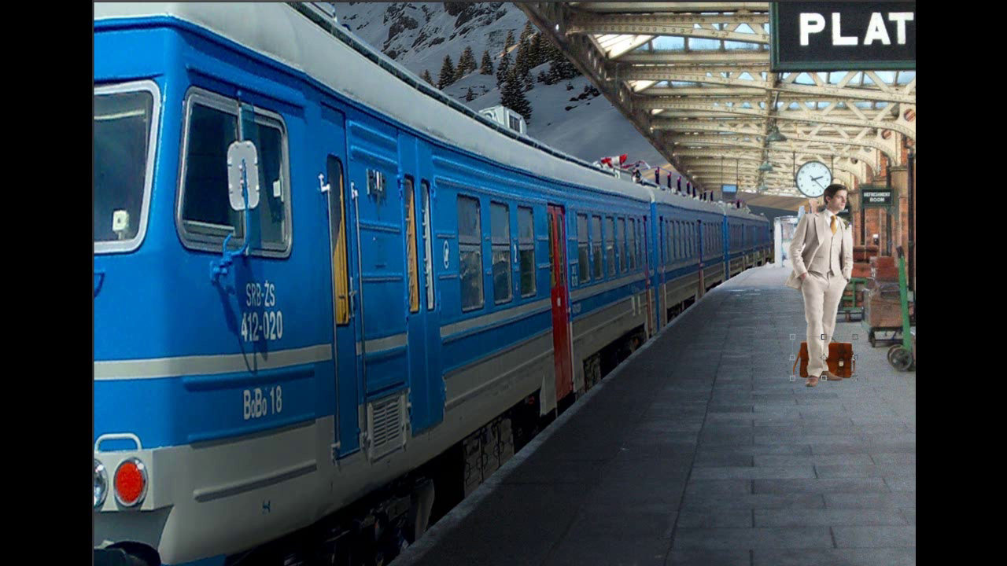
Apply then release a clipping mask on the briefcase layer, and select the man's layer
right_click(834, 378)
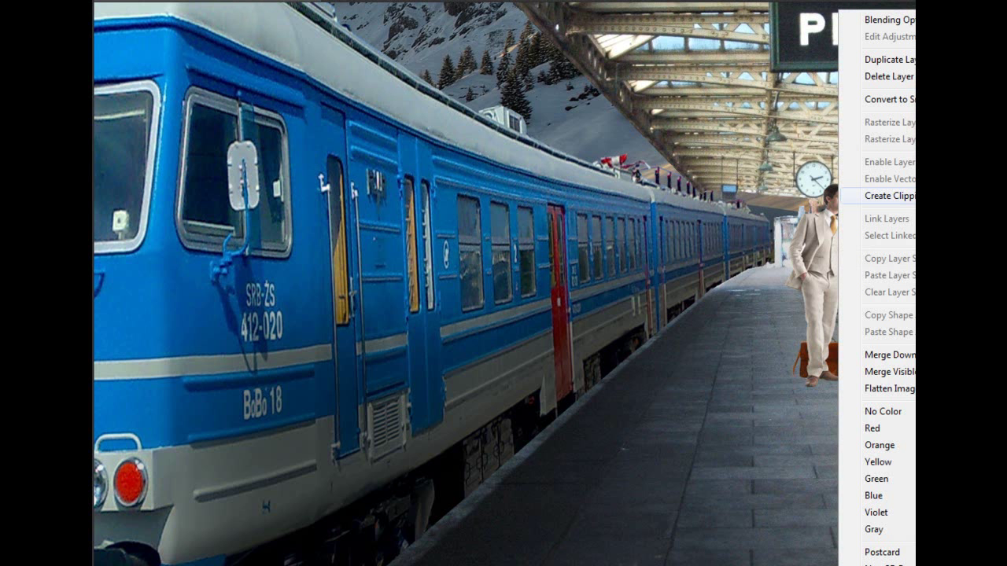
click(873, 196)
right_click(874, 196)
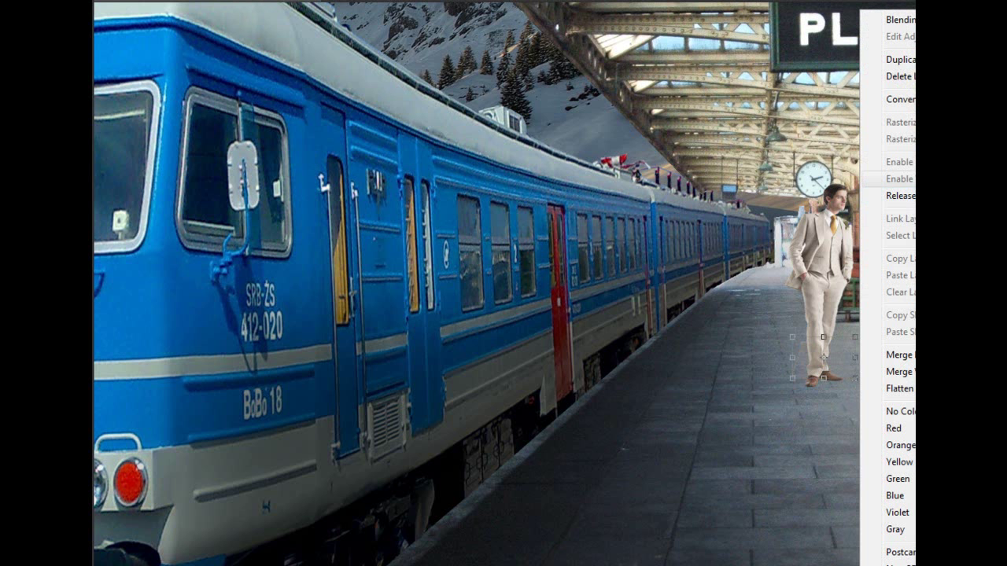
click(873, 196)
click(820, 286)
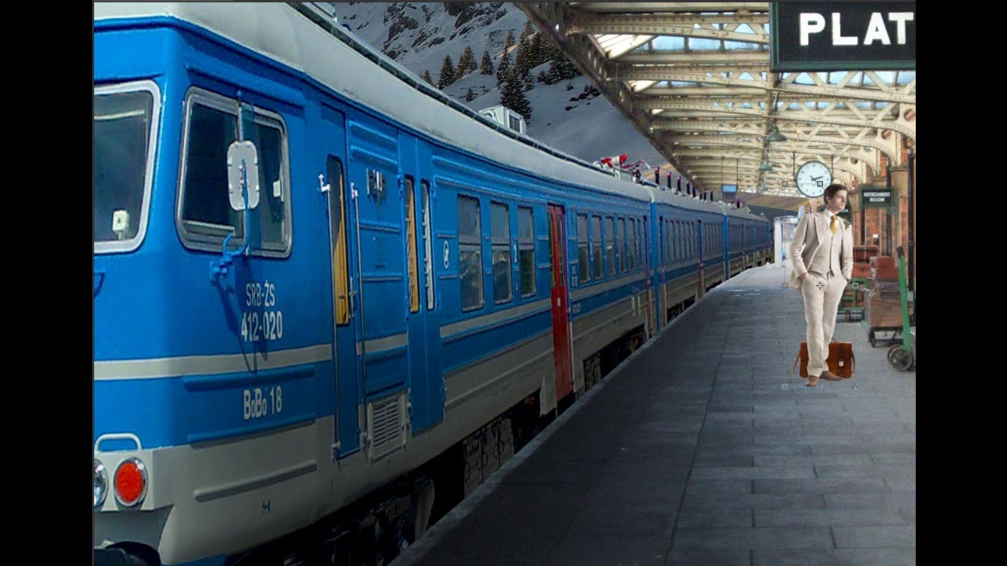
right_click(820, 286)
right_click(820, 285)
key(Escape)
Blacken the man copy with Hue/Saturation, shift it left and put it behind the coloured man
click(185, 1)
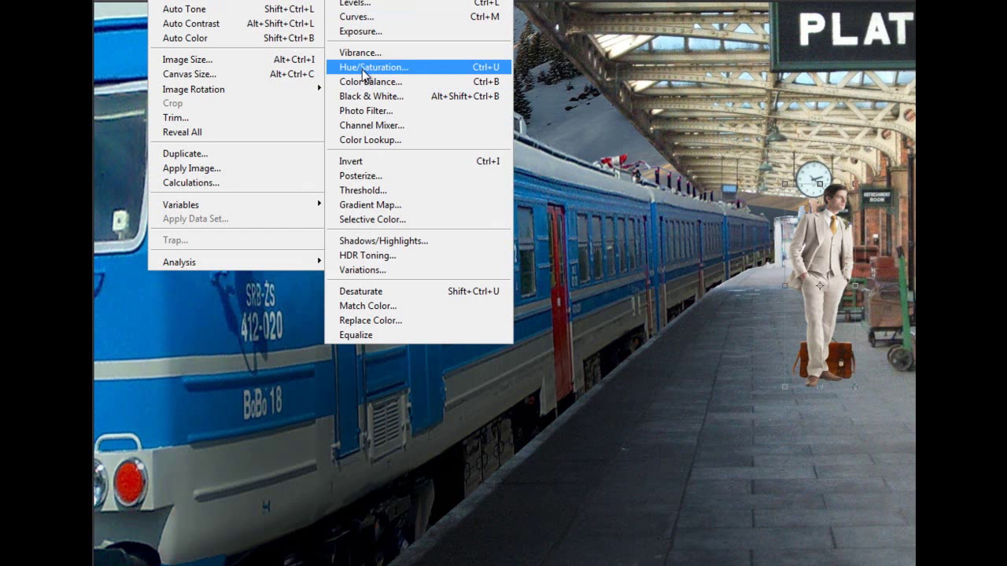
click(364, 71)
drag(571, 251, 483, 253)
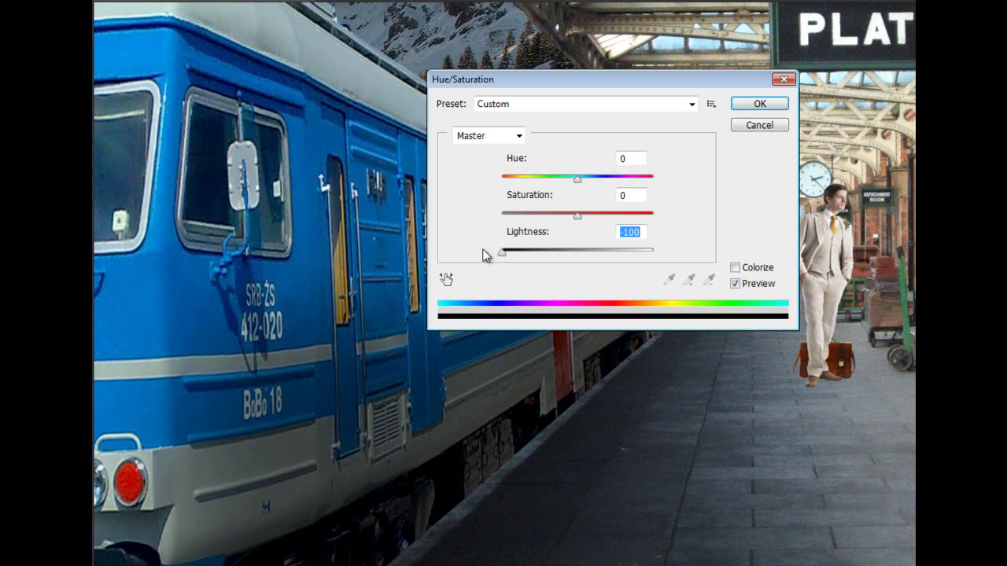
click(757, 104)
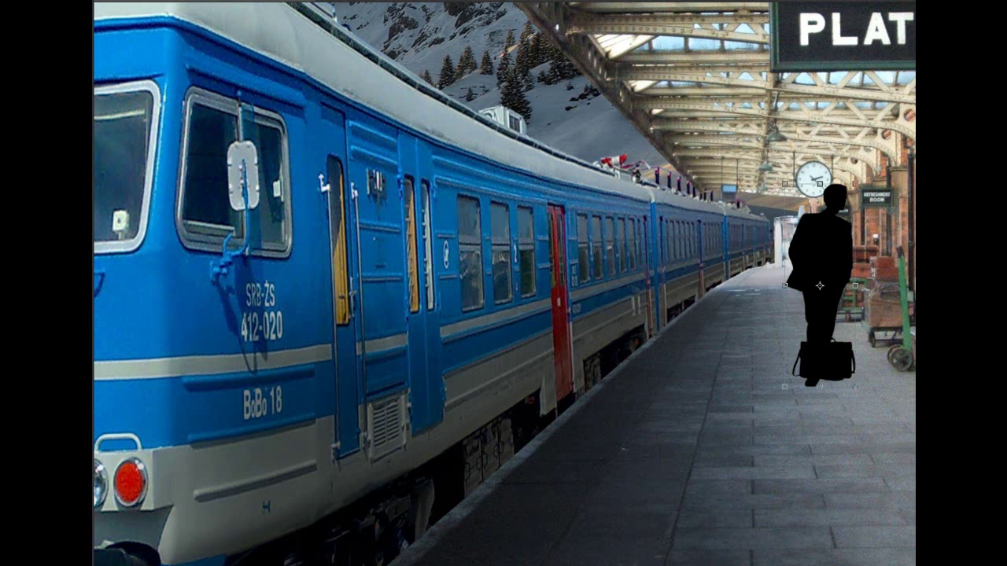
drag(841, 280, 819, 280)
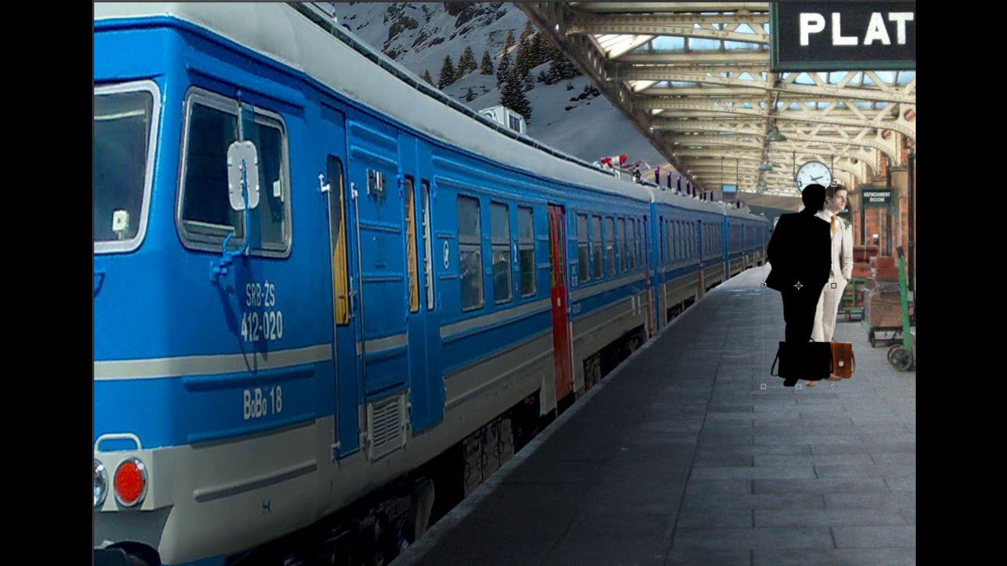
key(alt+bracketleft)
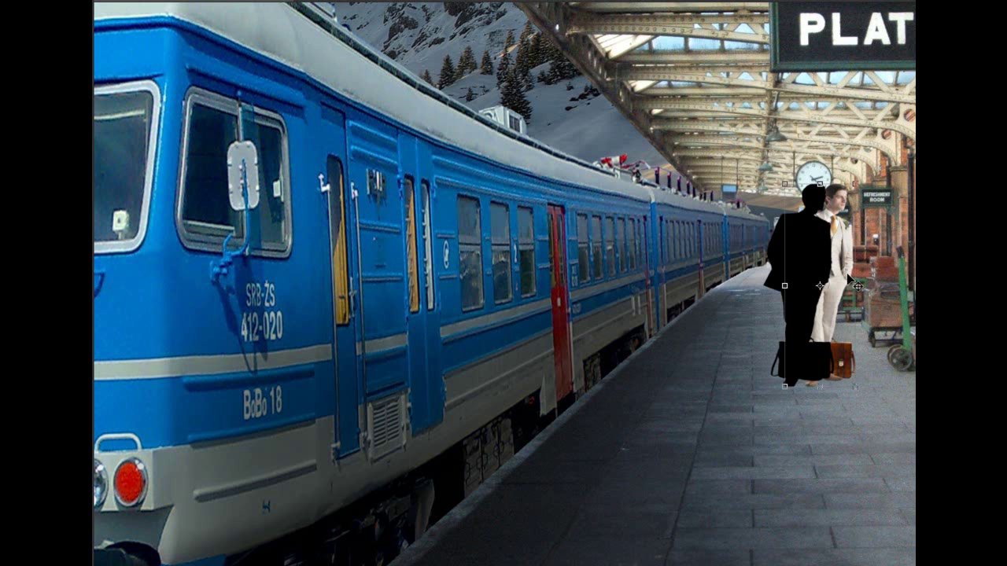
key(ctrl+comma)
key(ctrl+comma)
key(alt+bracketright)
key(ctrl+bracketleft)
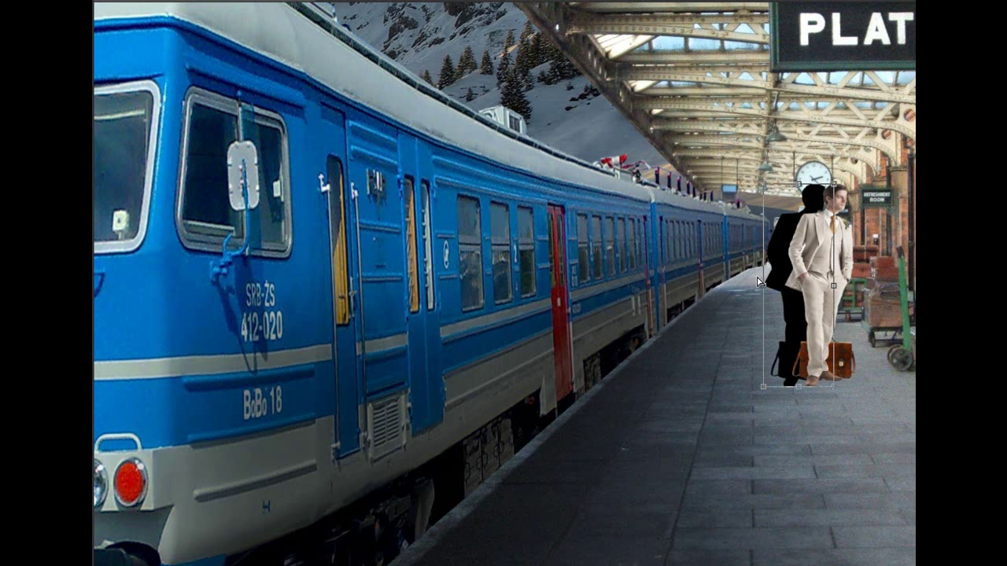
Skew the black silhouette flat onto the platform at the man's feet as a shadow
drag(763, 189, 761, 315)
drag(836, 189, 786, 317)
drag(786, 372, 811, 370)
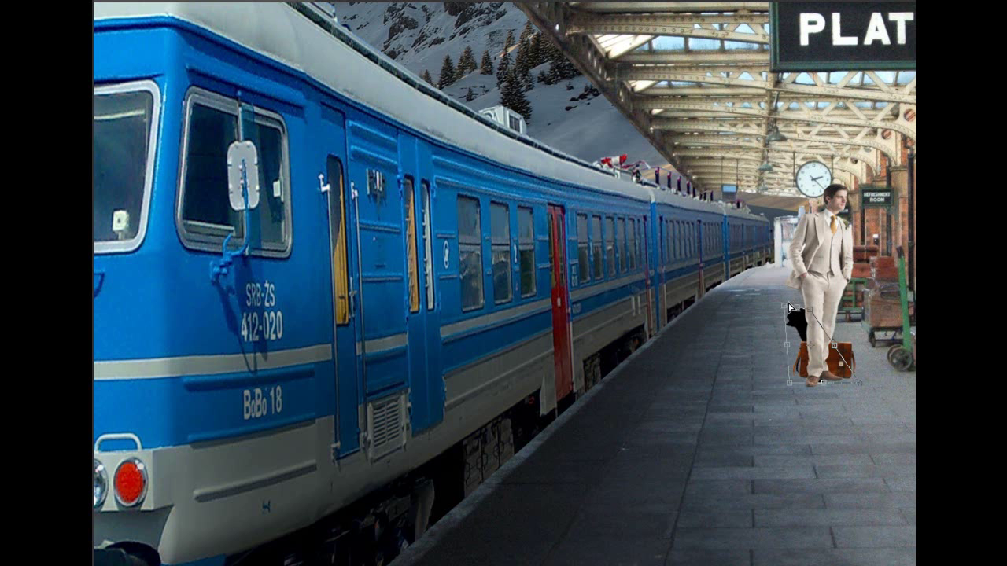
mouse_move(784, 311)
mouse_down()
mouse_move(760, 316)
mouse_move(790, 317)
mouse_up()
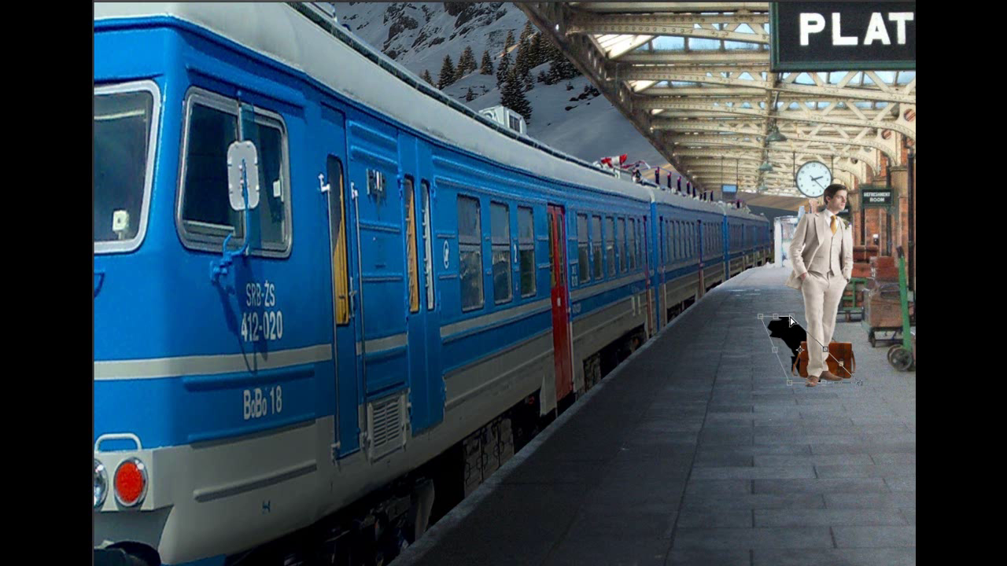
key(Return)
Apply a Gaussian Blur to soften the shadow
click(309, 0)
mouse_move(314, 103)
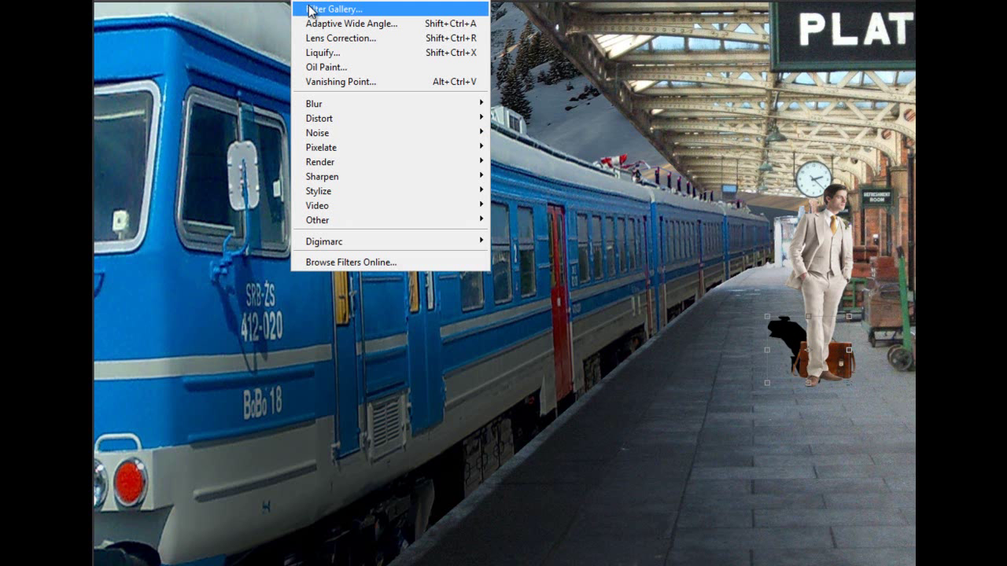
click(527, 212)
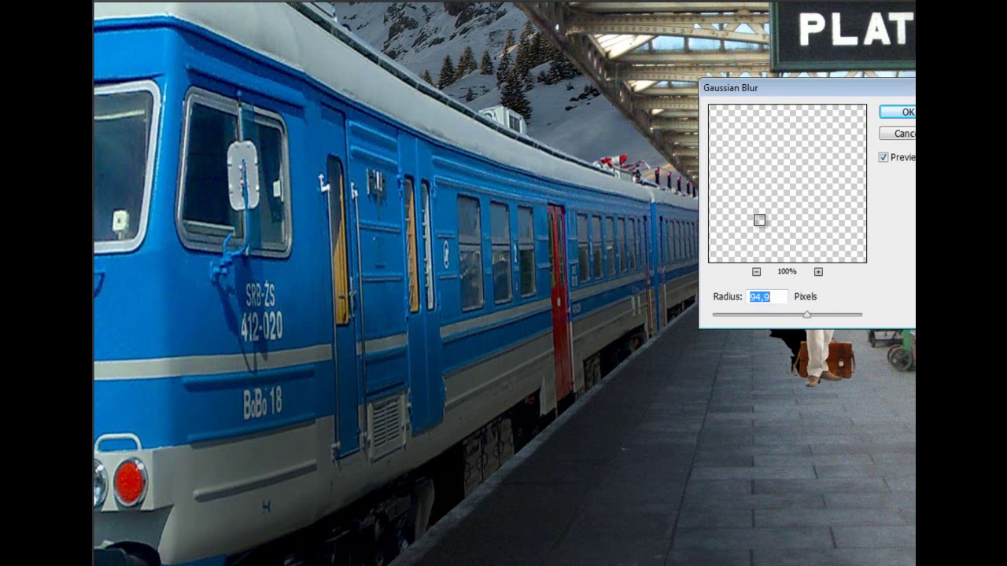
drag(812, 89, 509, 88)
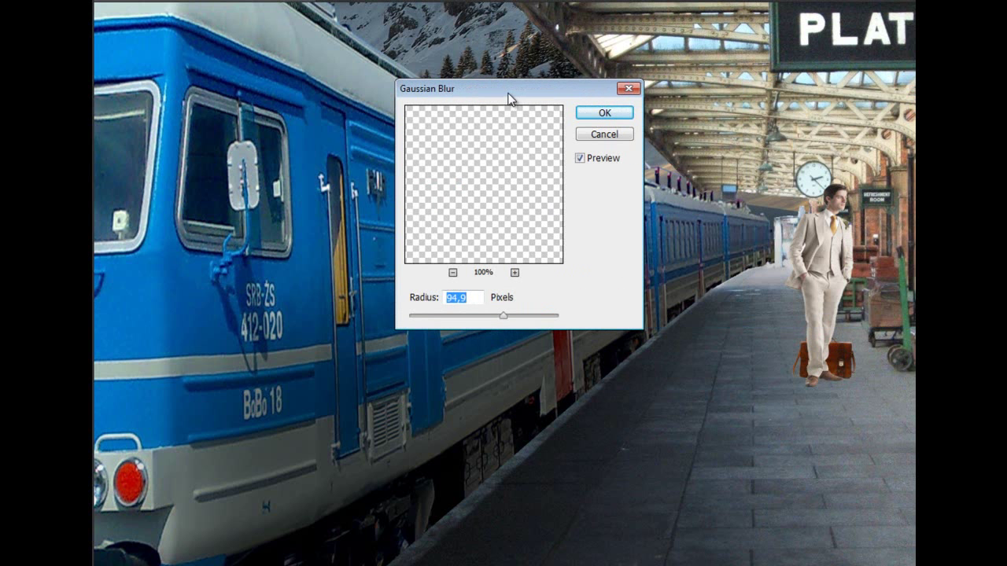
key(Return)
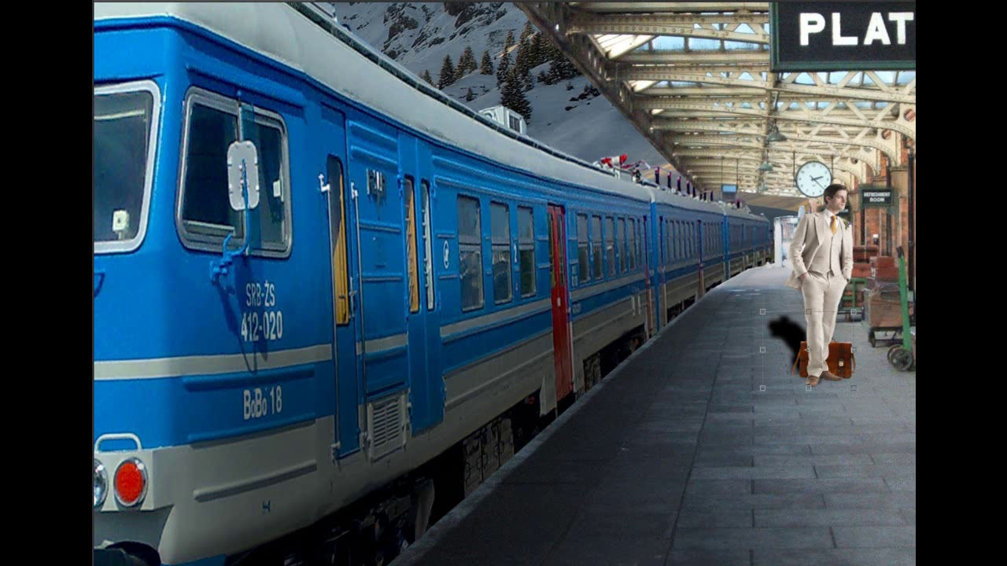
Lower the shadow layer's opacity and zoom out to the whole scene
key(5)
key(3)
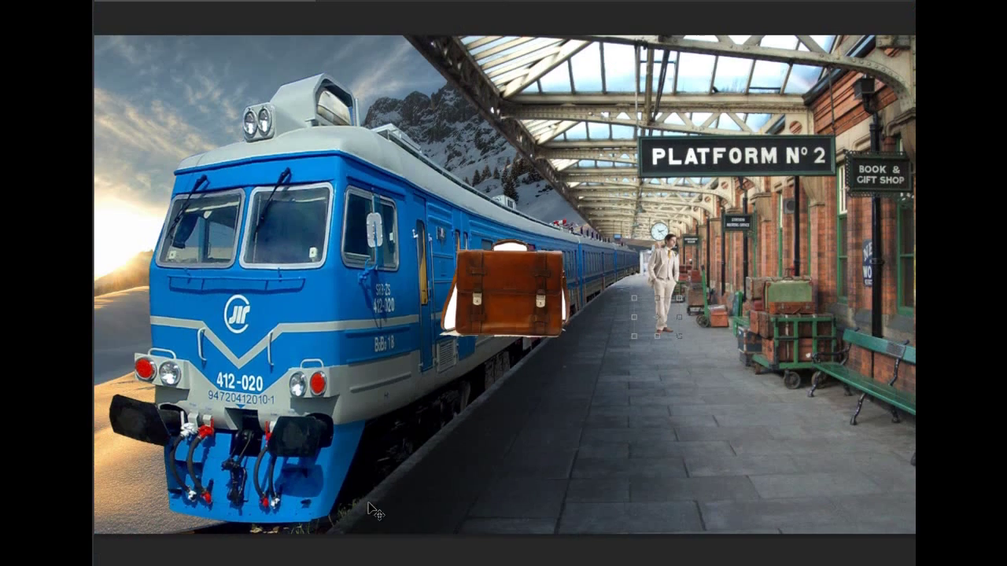
key(ctrl+minus)
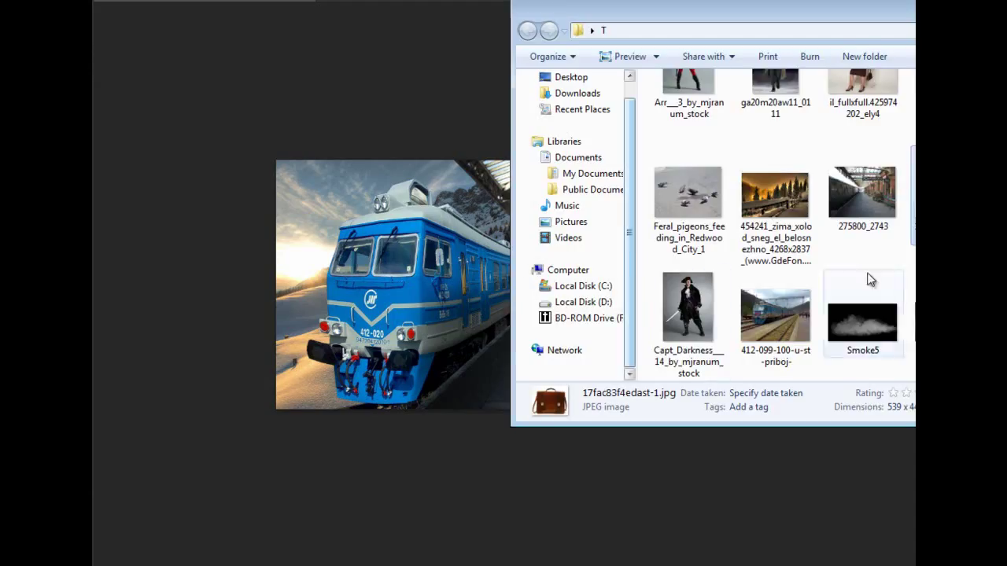
Place the photo ga20m20aw11_0111 from Explorer into the scene and zoom in on it
scroll(782, 228, down, 1)
click(775, 111)
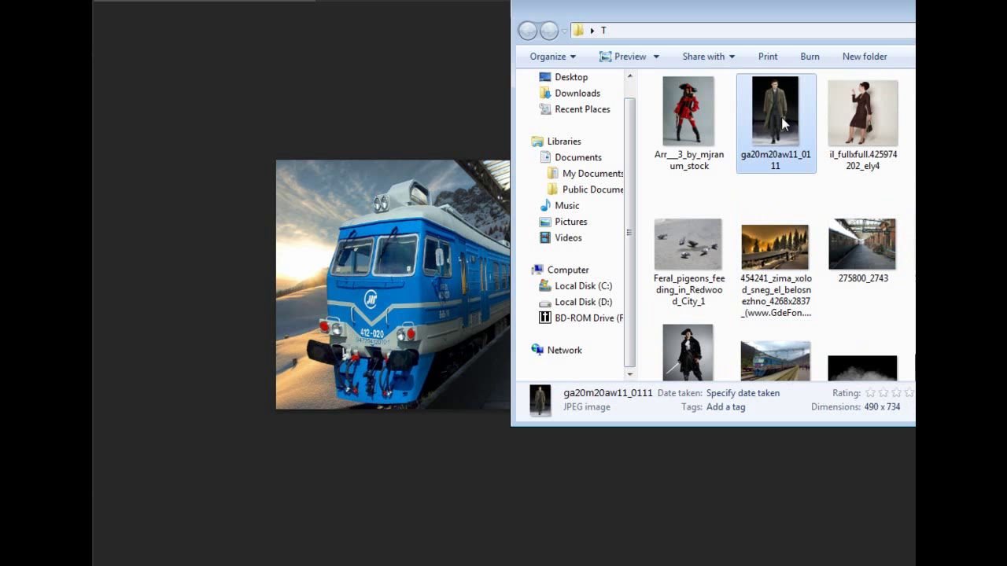
drag(775, 110, 464, 298)
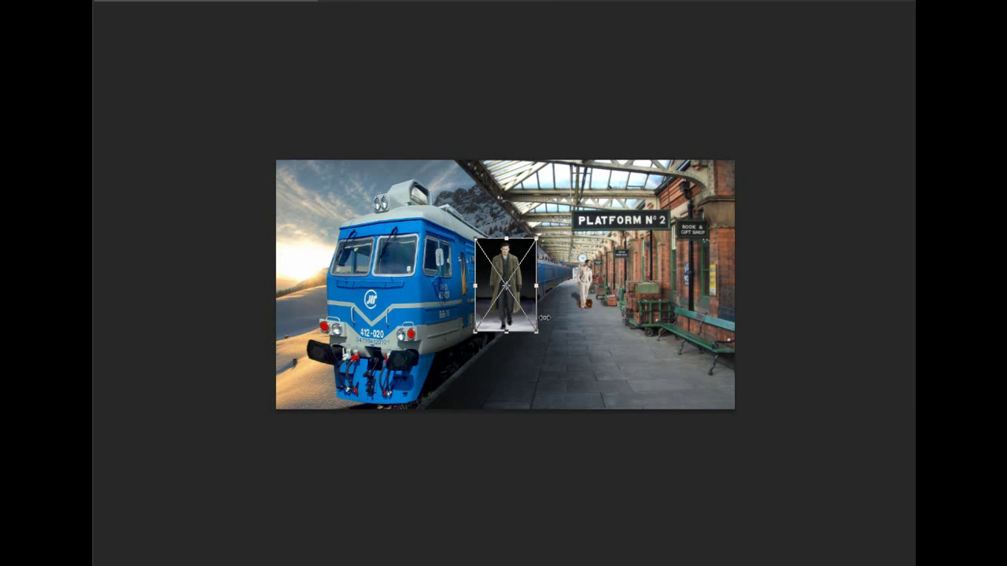
key(Return)
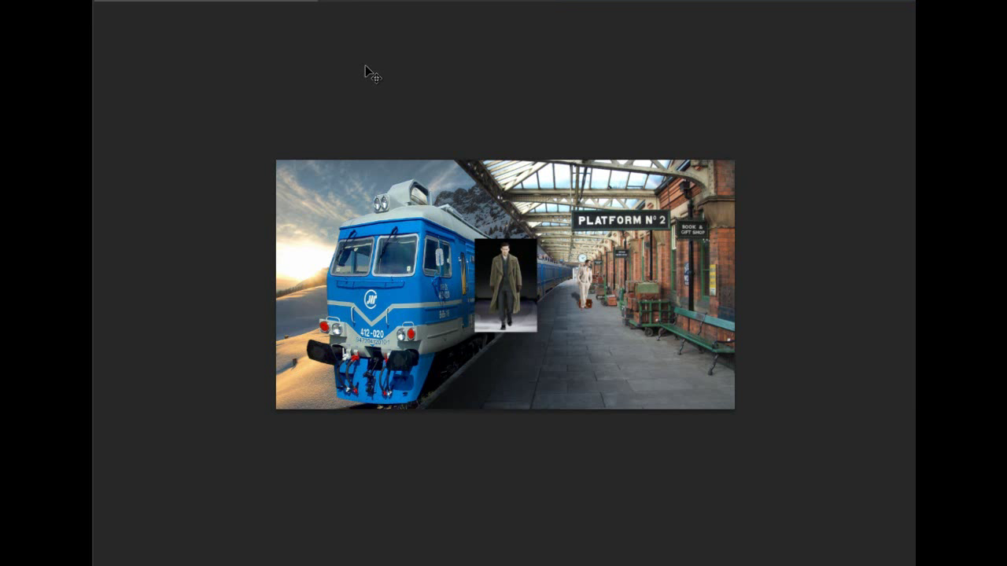
key(ctrl+plus)
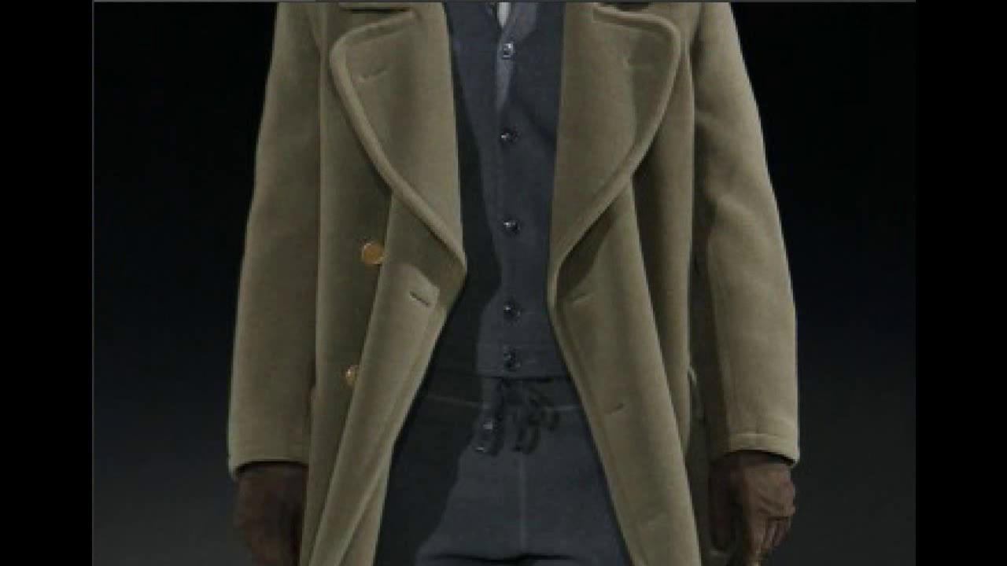
Select the overcoat man with Quick Selection, refining the selection around his hair
click(147, 95)
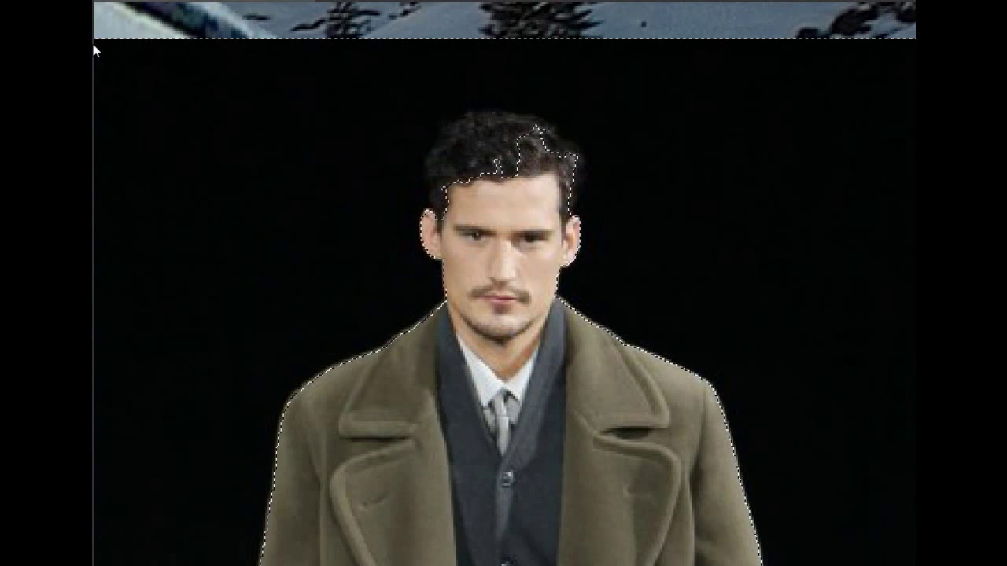
right_click(91, 74)
click(122, 74)
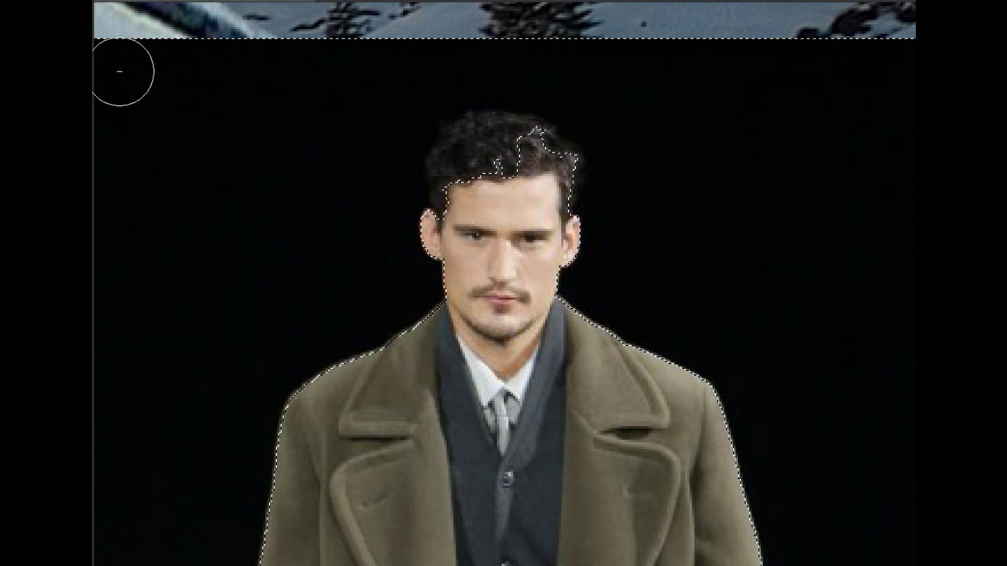
click(496, 167)
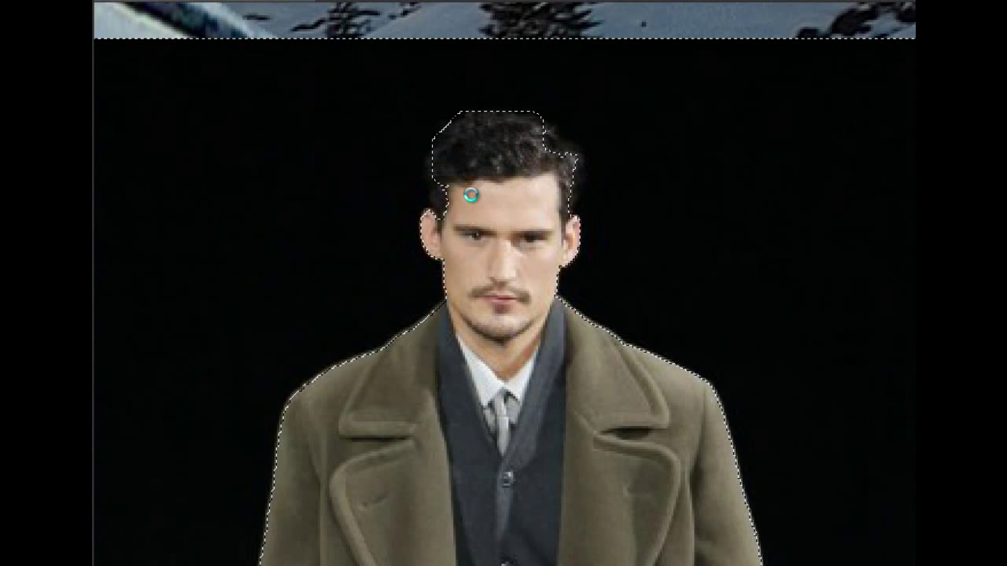
click(449, 188)
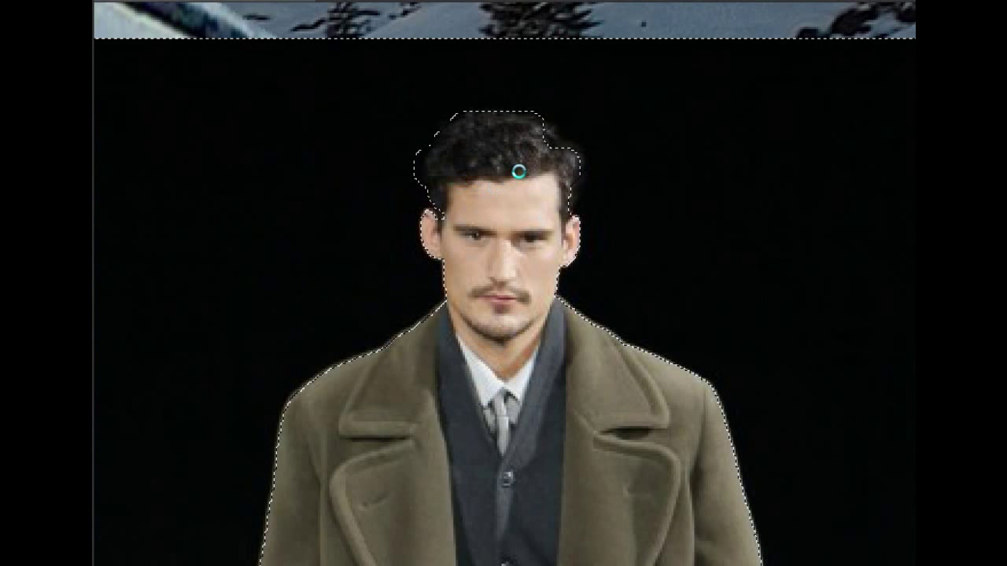
key(ctrl+z)
right_click(853, 15)
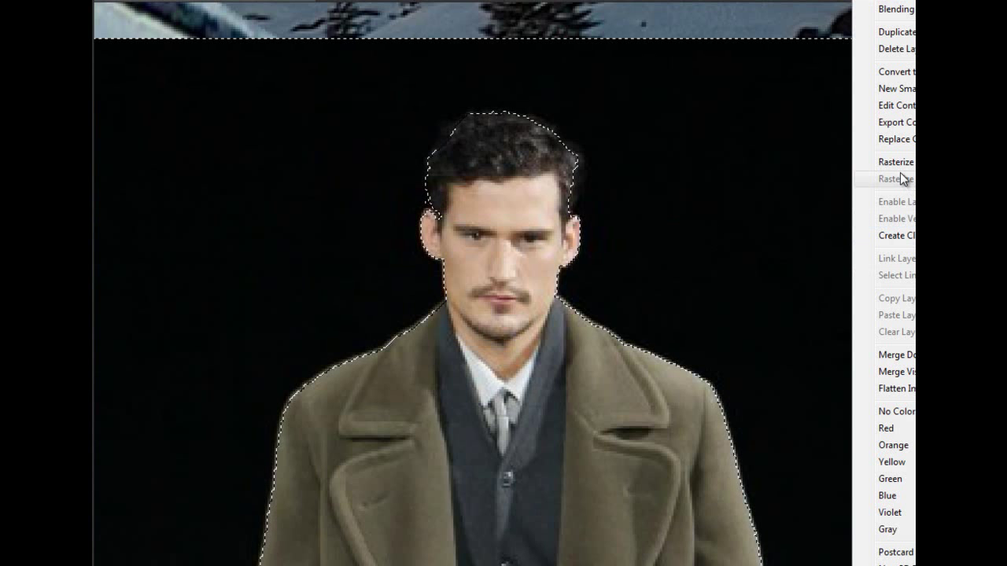
key(Escape)
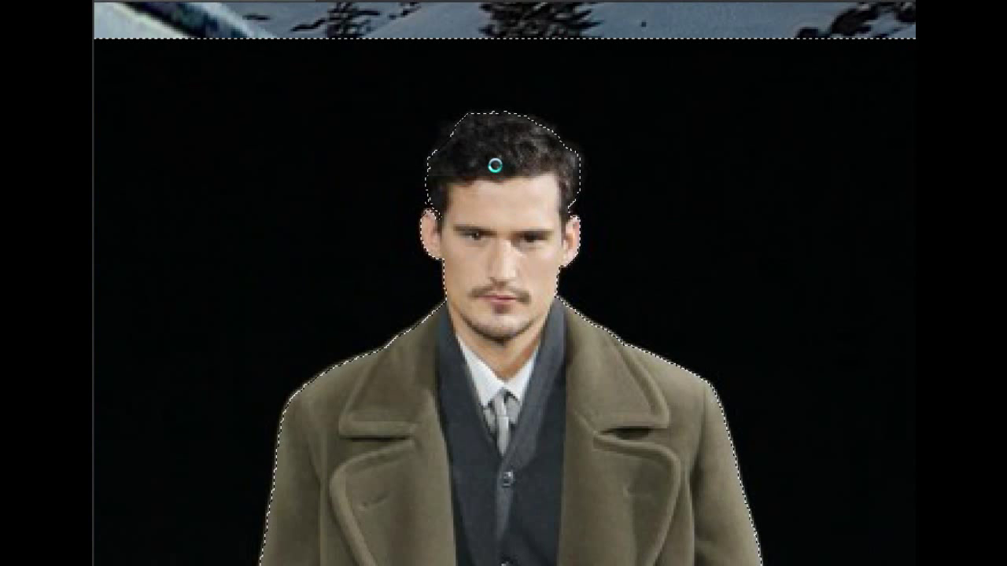
drag(468, 154, 494, 191)
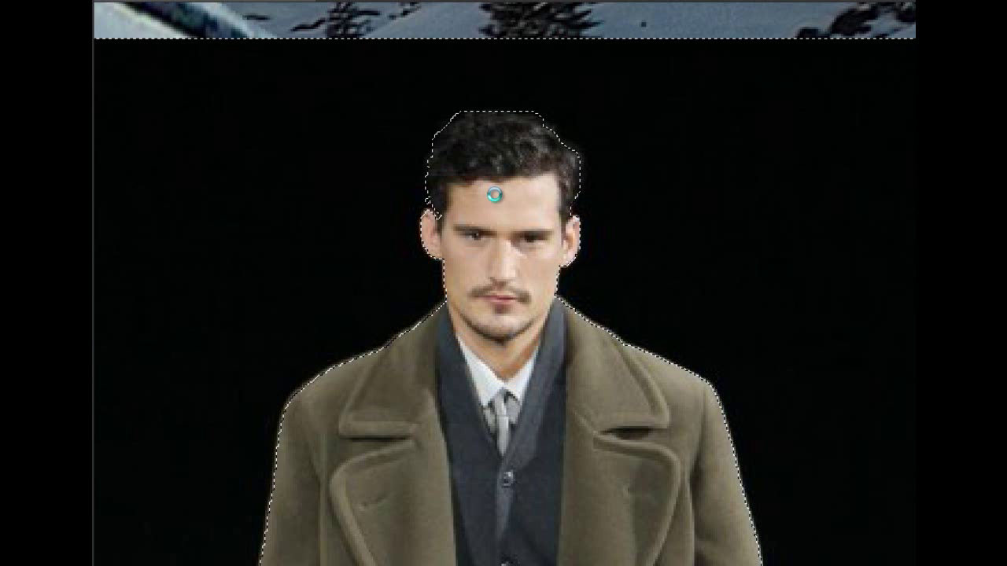
key(m)
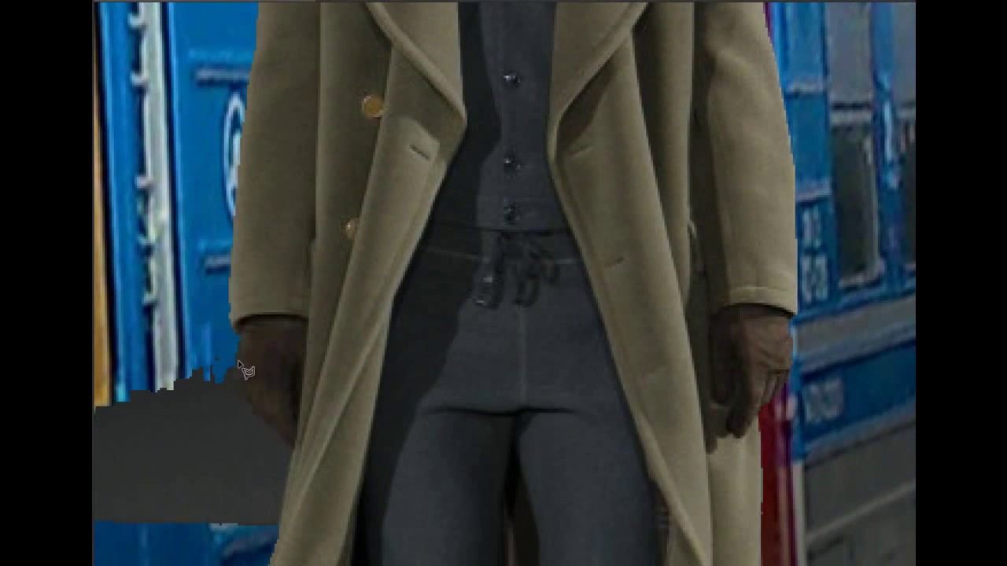
Lasso along the coat edge and trouser legs down to the shoes
drag(237, 361, 294, 447)
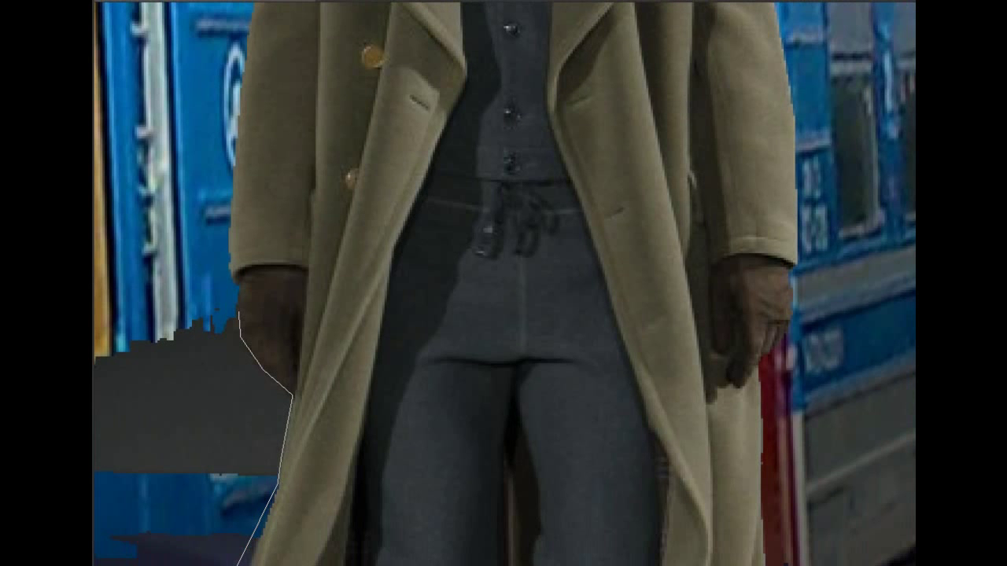
mouse_move(300, 457)
mouse_down()
mouse_move(222, 565)
mouse_move(224, 521)
mouse_up()
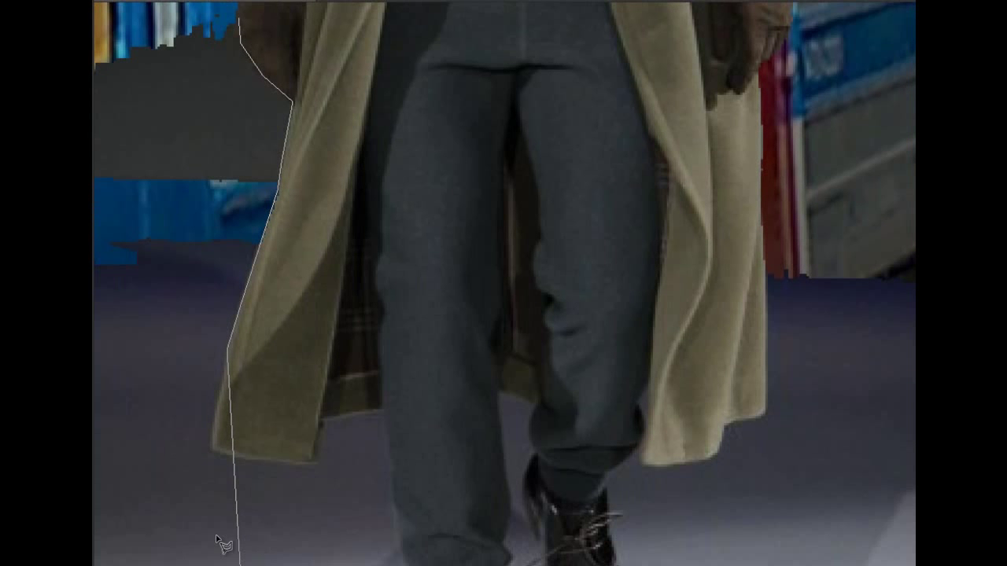
mouse_move(224, 520)
mouse_down()
mouse_move(211, 437)
mouse_move(270, 466)
mouse_move(305, 465)
mouse_move(325, 420)
mouse_move(382, 412)
mouse_move(397, 535)
mouse_move(398, 427)
mouse_move(428, 465)
mouse_move(456, 562)
mouse_move(472, 560)
mouse_move(499, 522)
mouse_move(431, 430)
mouse_move(423, 464)
mouse_move(515, 471)
mouse_move(521, 413)
mouse_move(501, 265)
mouse_move(511, 224)
mouse_move(499, 92)
mouse_move(536, 108)
mouse_move(526, 217)
mouse_move(546, 271)
mouse_move(549, 368)
mouse_move(570, 392)
mouse_move(605, 405)
mouse_move(639, 330)
mouse_move(606, 189)
mouse_move(636, 145)
mouse_move(648, 80)
mouse_move(643, 146)
mouse_move(692, 163)
mouse_move(771, 116)
mouse_move(771, 63)
mouse_up()
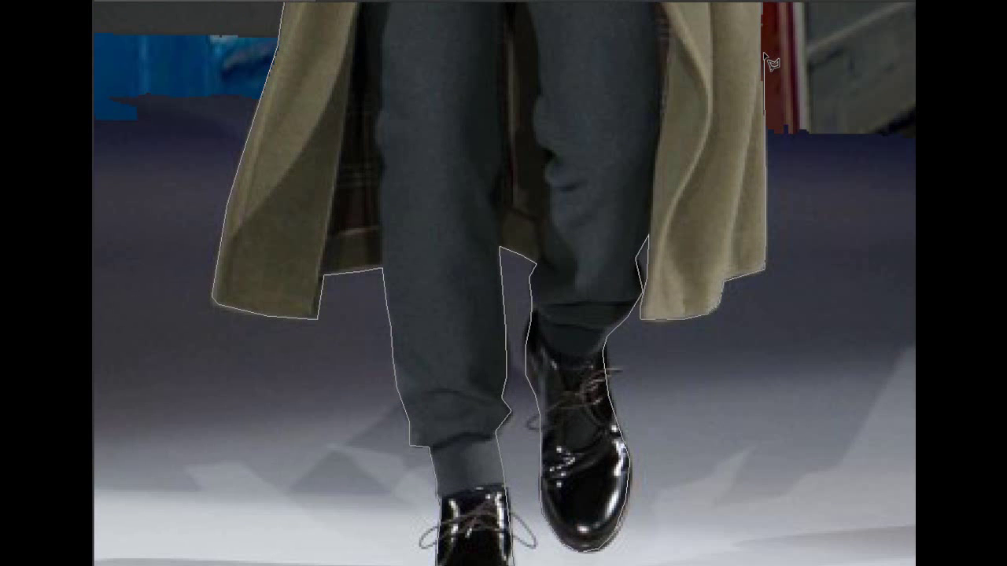
Outline and delete the grey leftover background area behind the man
alt+click(769, 61)
alt+click(765, 55)
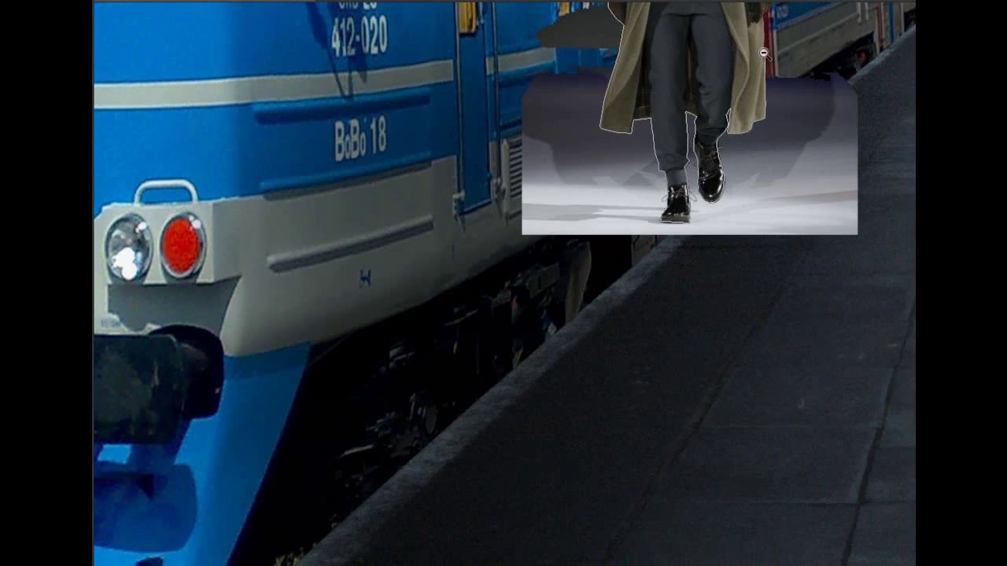
alt+click(763, 53)
click(864, 63)
click(854, 164)
click(693, 238)
click(562, 233)
click(665, 23)
key(Delete)
key(ctrl+d)
Outline and remove a triangle of leftover background
click(844, 155)
click(755, 206)
click(840, 246)
click(843, 155)
key(ctrl+d)
Shrink the olive-coat man and set him far up the platform near the suited man
key(v)
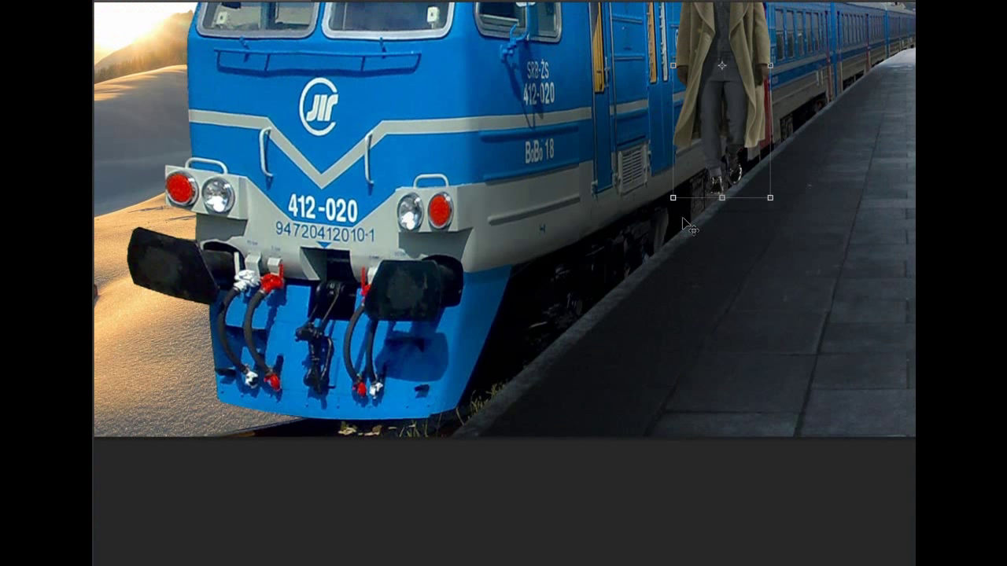
scroll(682, 196, up, 2)
drag(684, 142, 777, 142)
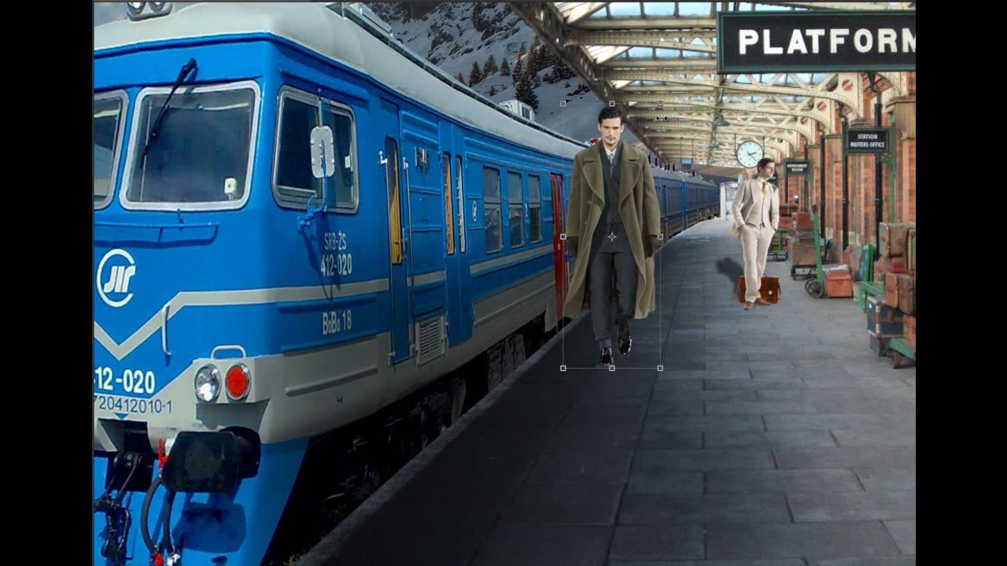
drag(661, 105, 622, 220)
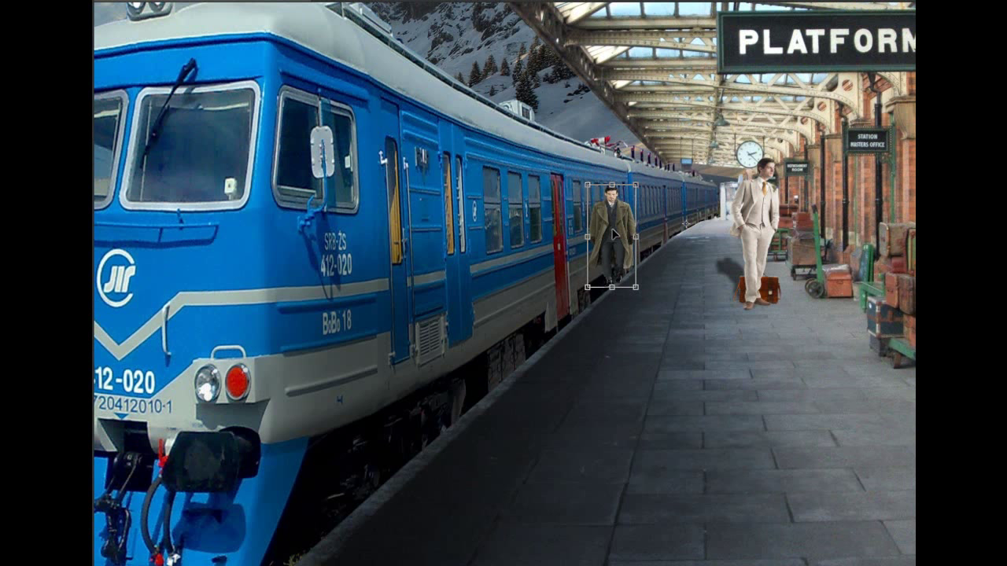
drag(614, 234, 704, 198)
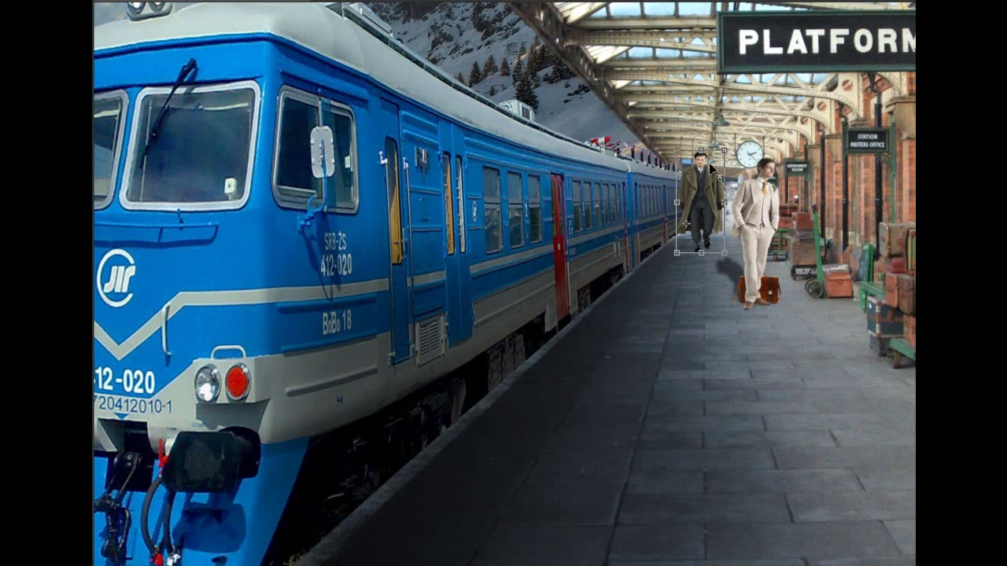
drag(722, 147, 703, 181)
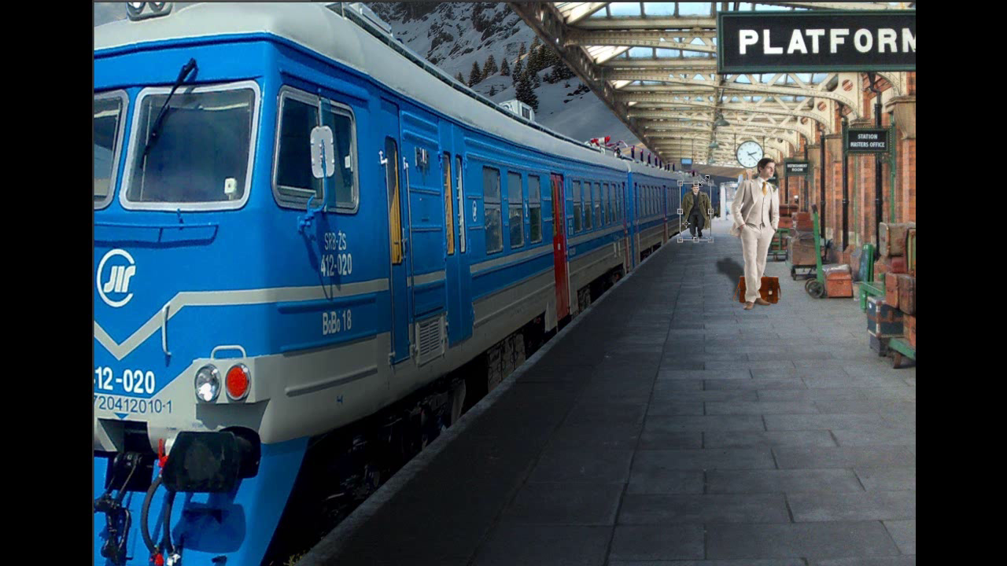
drag(701, 214, 697, 220)
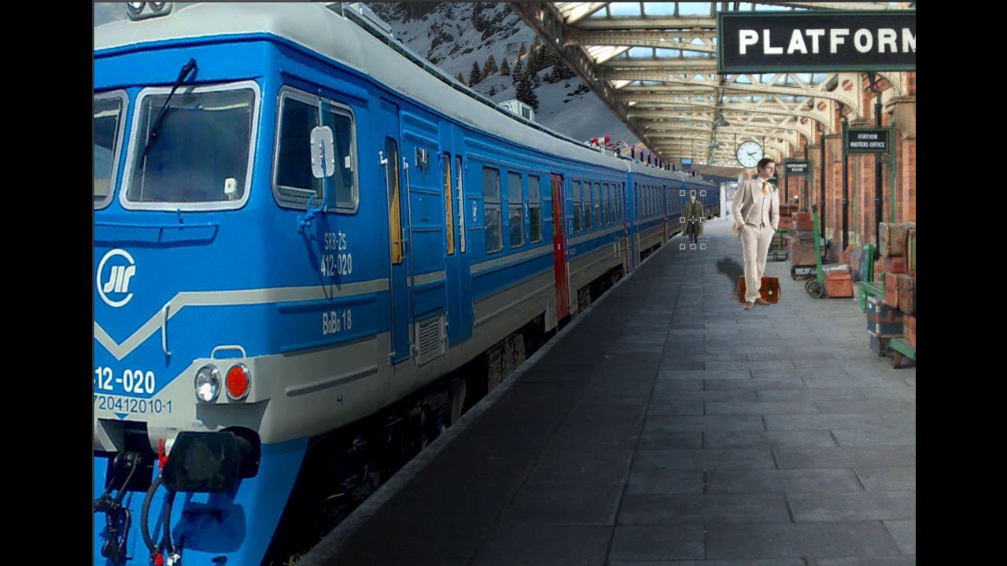
Blacken the man copy with Hue/Saturation Lightness -100, nudge it right and send it behind him
click(181, 1)
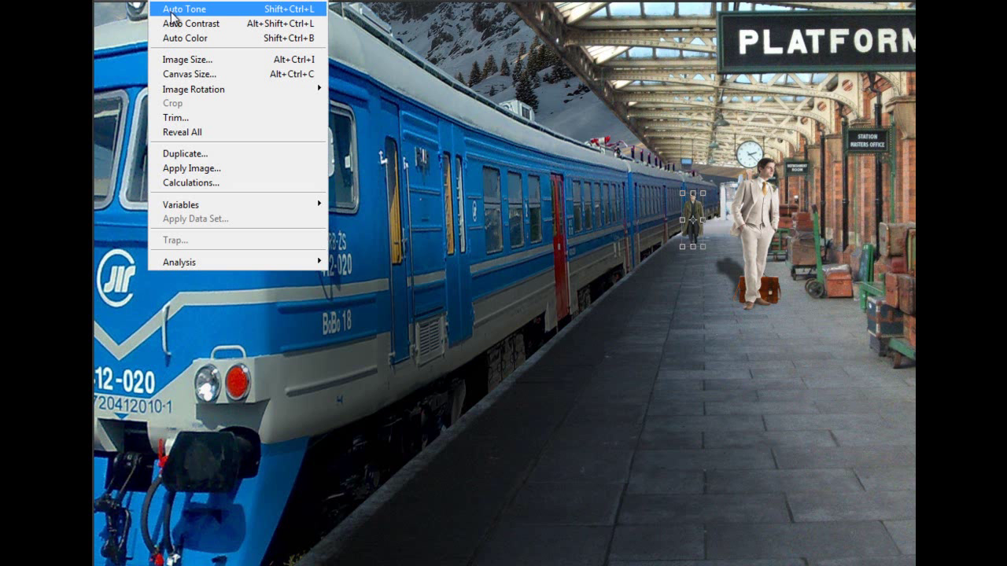
click(407, 69)
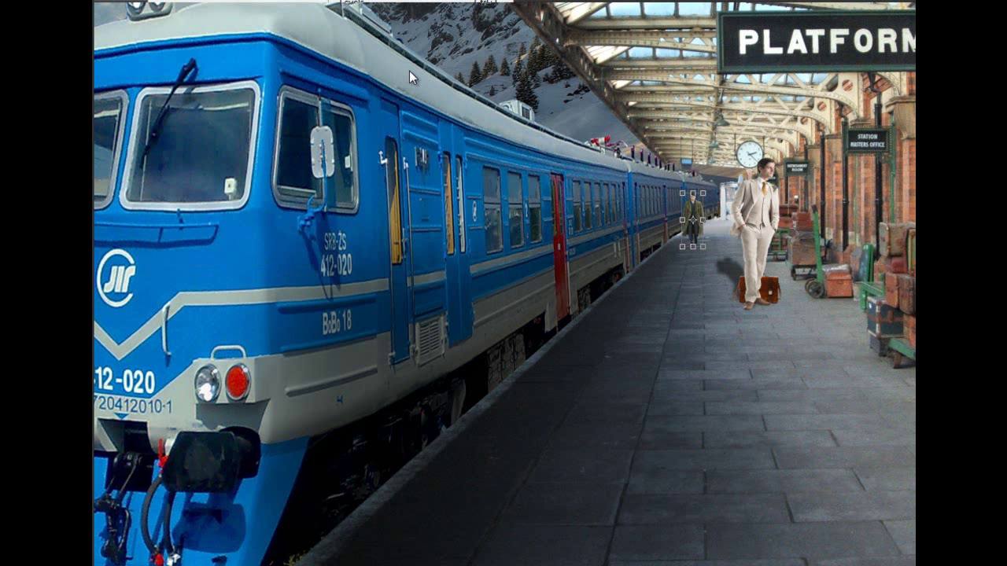
drag(578, 251, 465, 254)
key(Return)
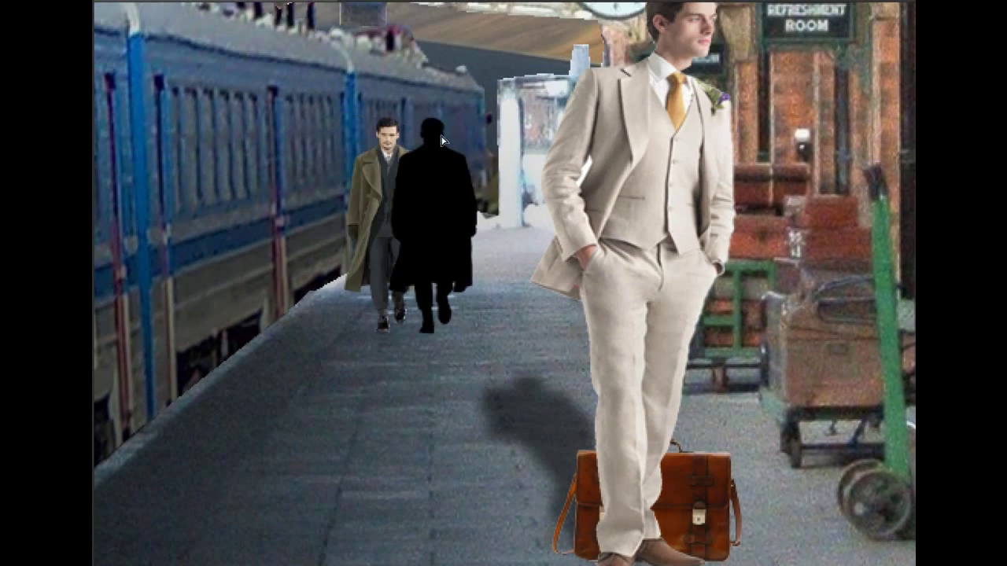
drag(442, 140, 449, 140)
key(ctrl+bracketleft)
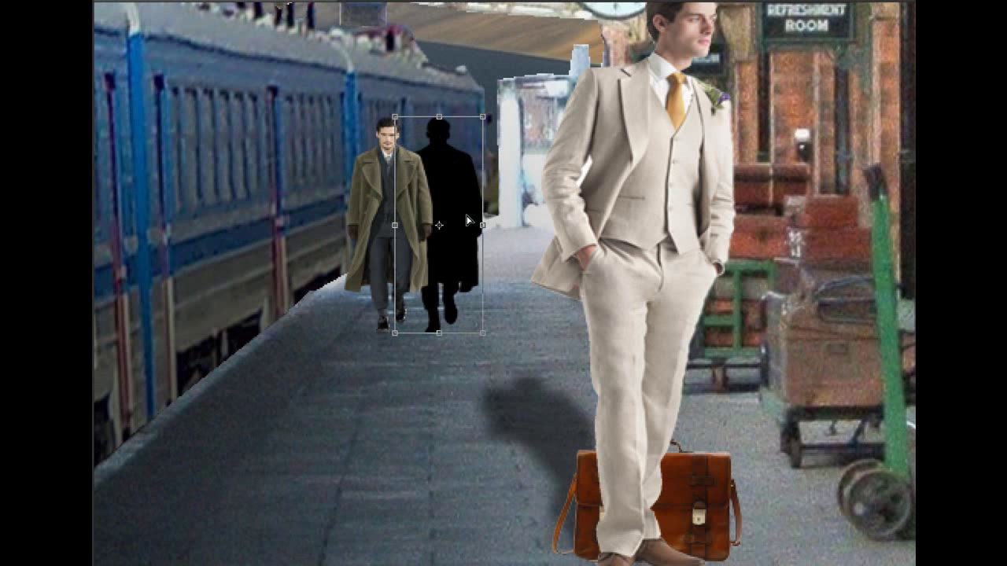
Rotate and distort the silhouette to lie flat along the platform
drag(474, 263, 444, 221)
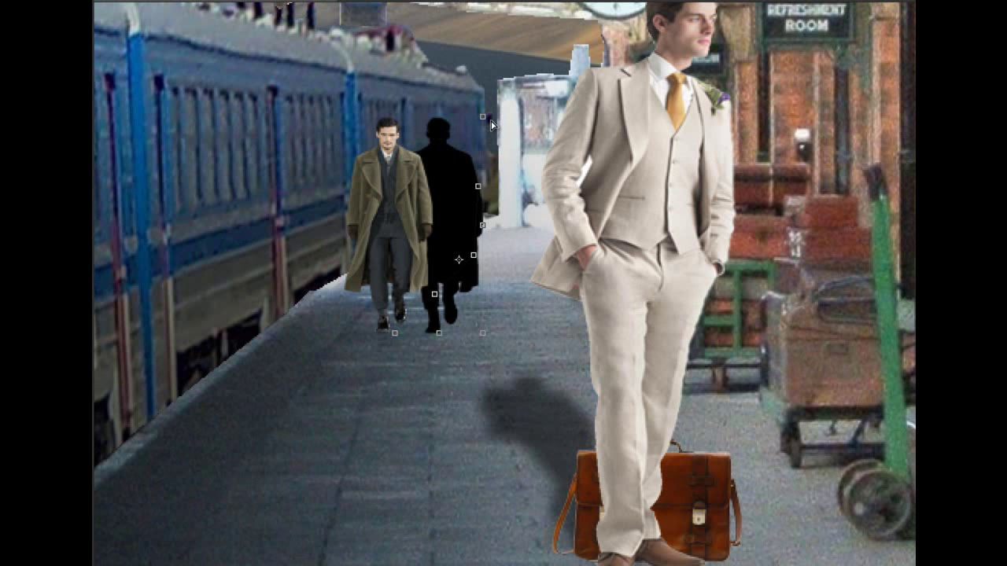
mouse_move(483, 116)
mouse_down()
mouse_move(486, 267)
mouse_move(443, 264)
mouse_up()
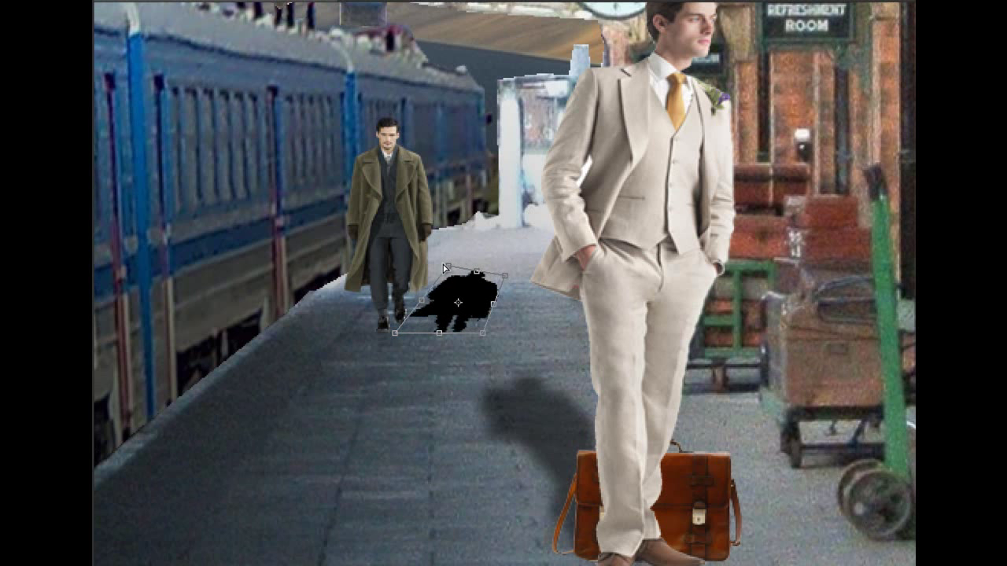
drag(453, 312, 405, 303)
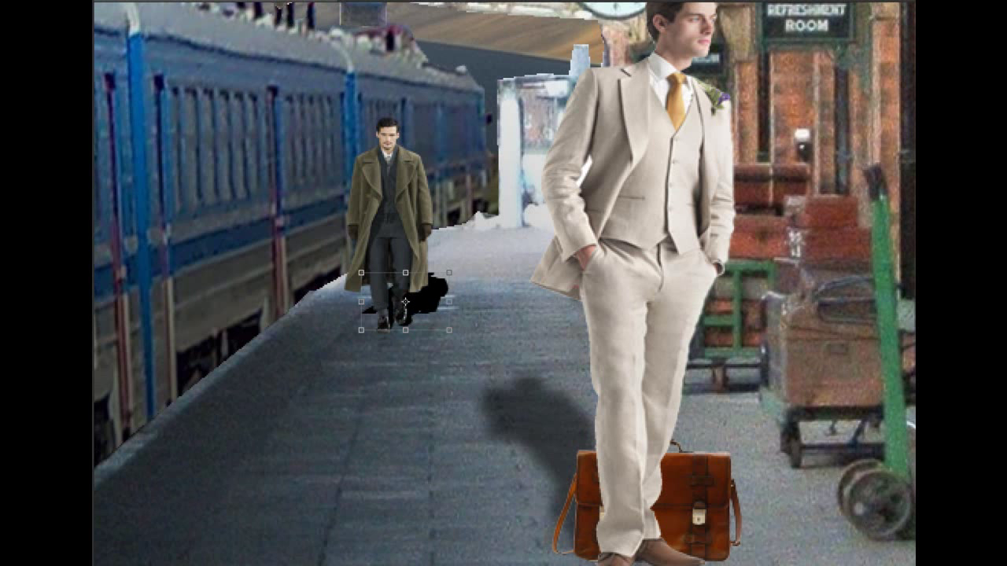
Apply a Gaussian Blur to the flattened shadow and commit its transform
click(315, 1)
mouse_move(331, 103)
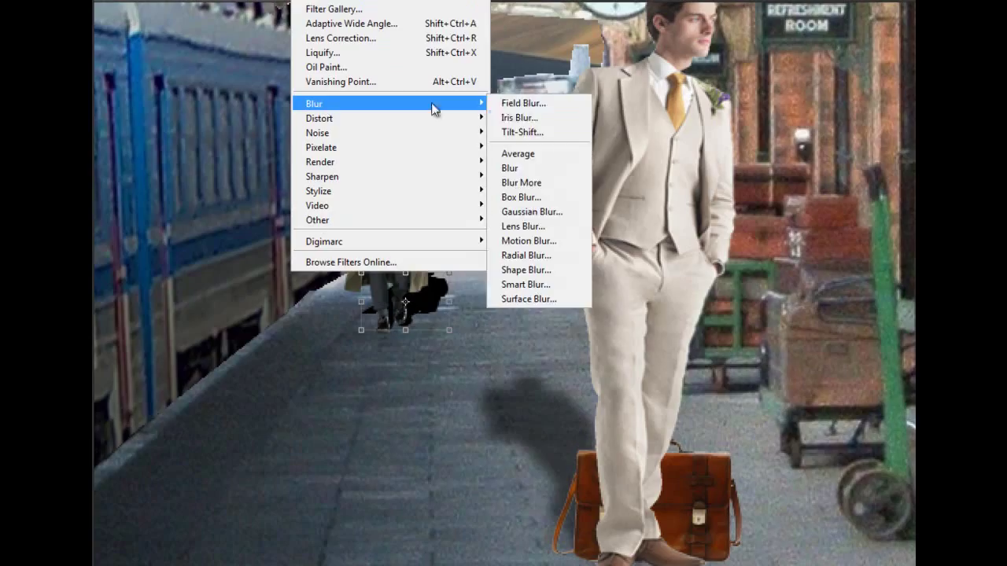
click(515, 208)
key(Return)
key(ctrl+t)
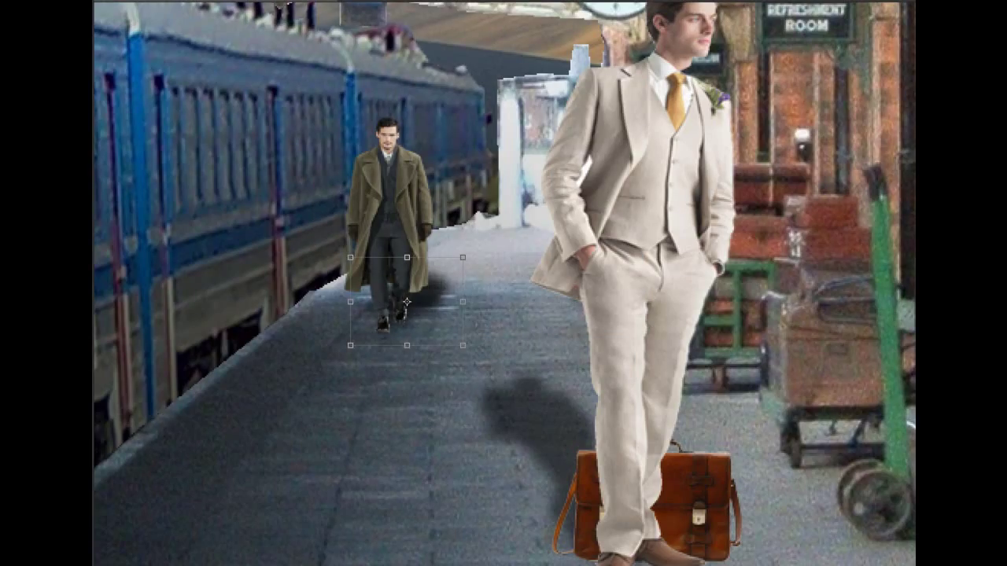
key(Return)
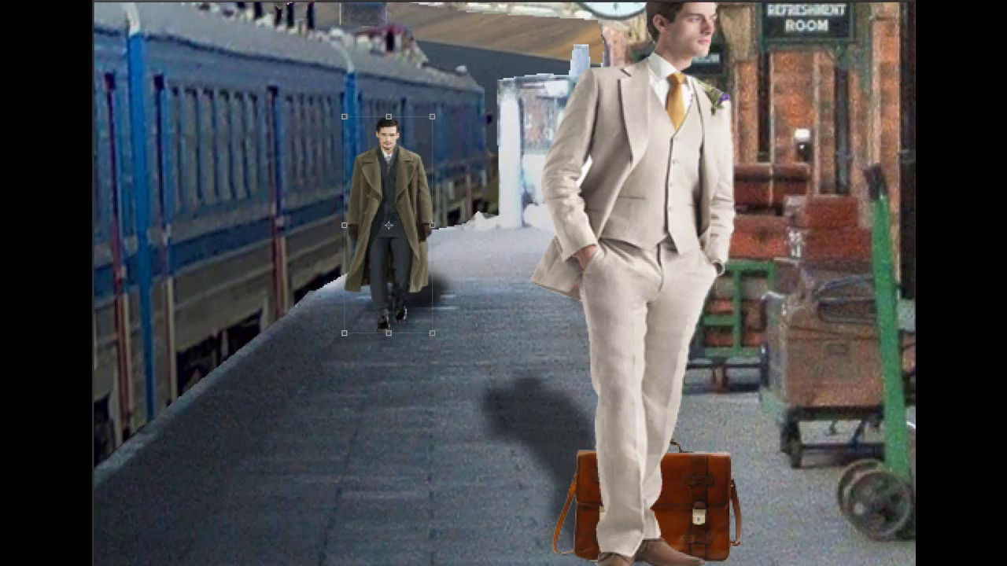
Lower the walking man's saturation to -31 with a clipped Hue/Saturation layer
drag(814, 136, 787, 138)
right_click(889, 165)
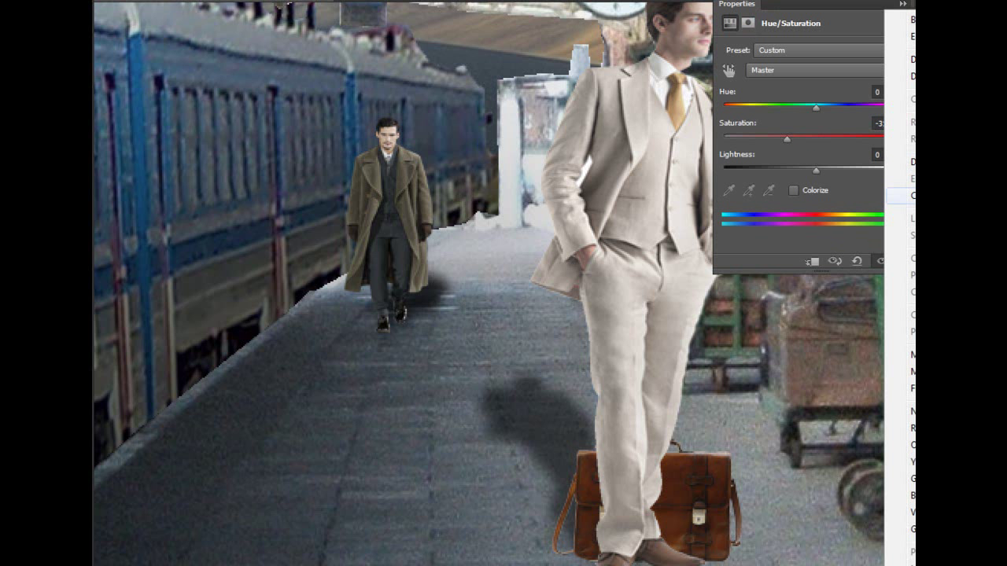
click(897, 195)
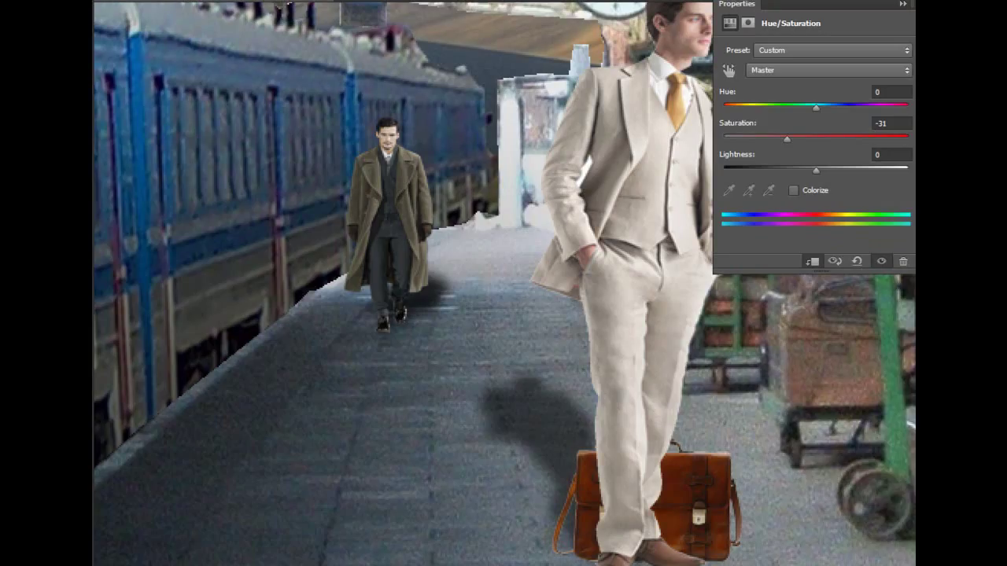
Darken the suited man with a clipped Brightness/Contrast layer at -38 brightness
click(635, 281)
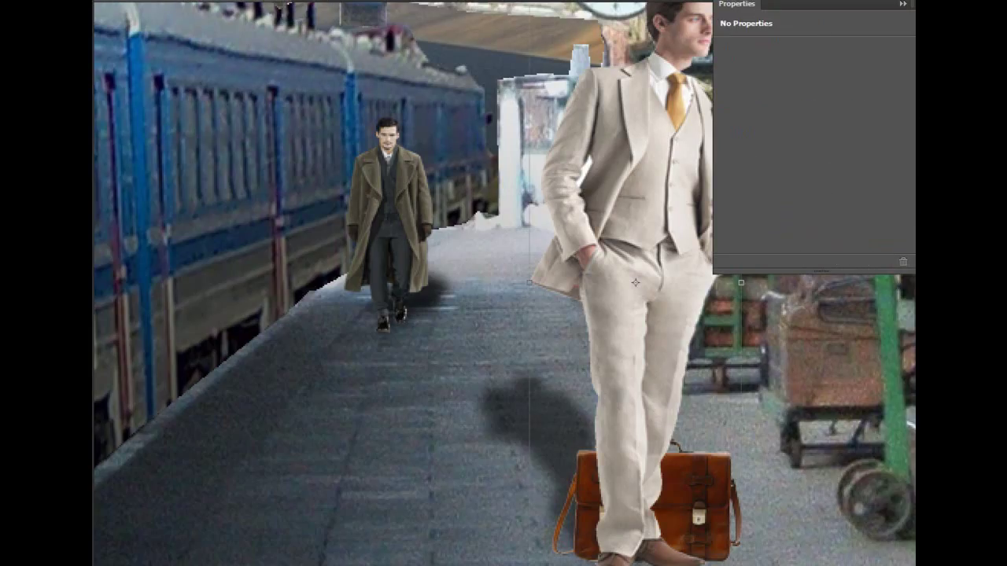
key(alt+bracketright)
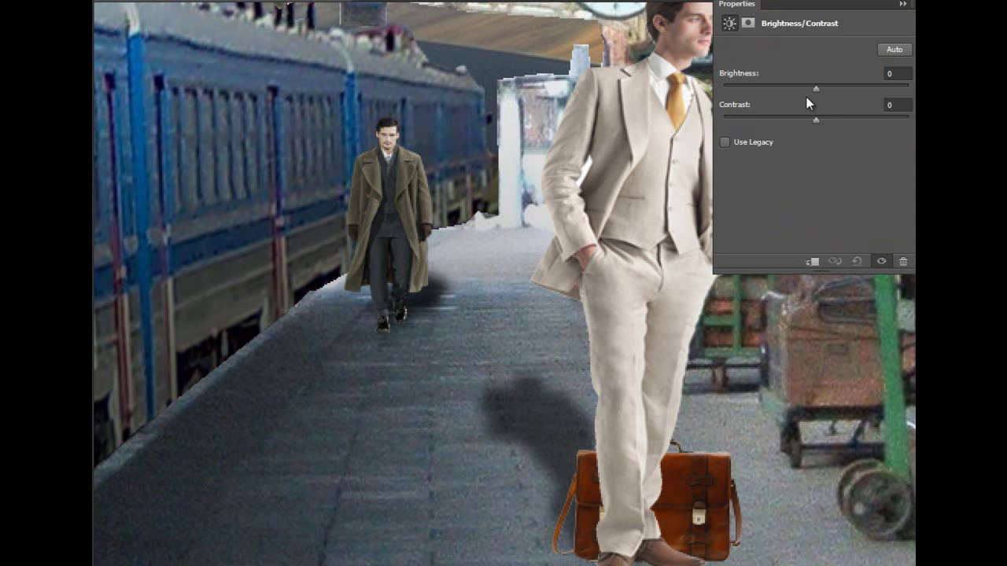
drag(808, 89, 792, 88)
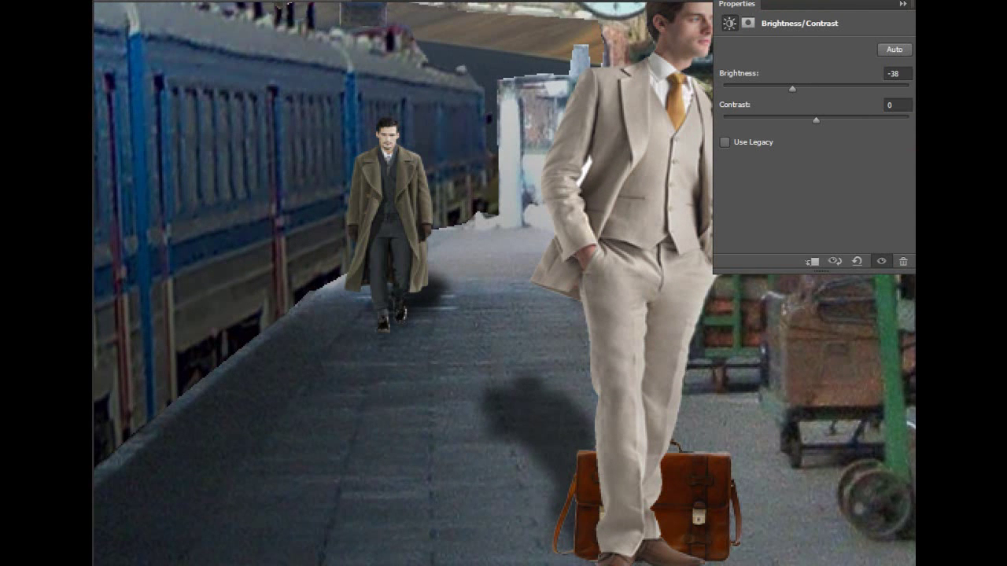
right_click(870, 197)
click(893, 197)
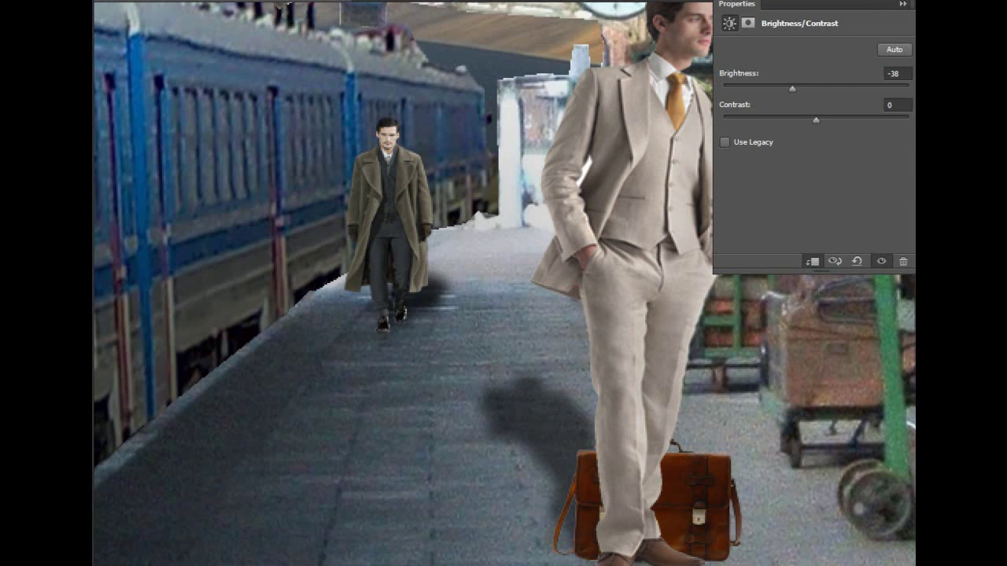
Desaturate the suited man to -33 with another Hue/Saturation layer, then zoom out
key(alt+bracketright)
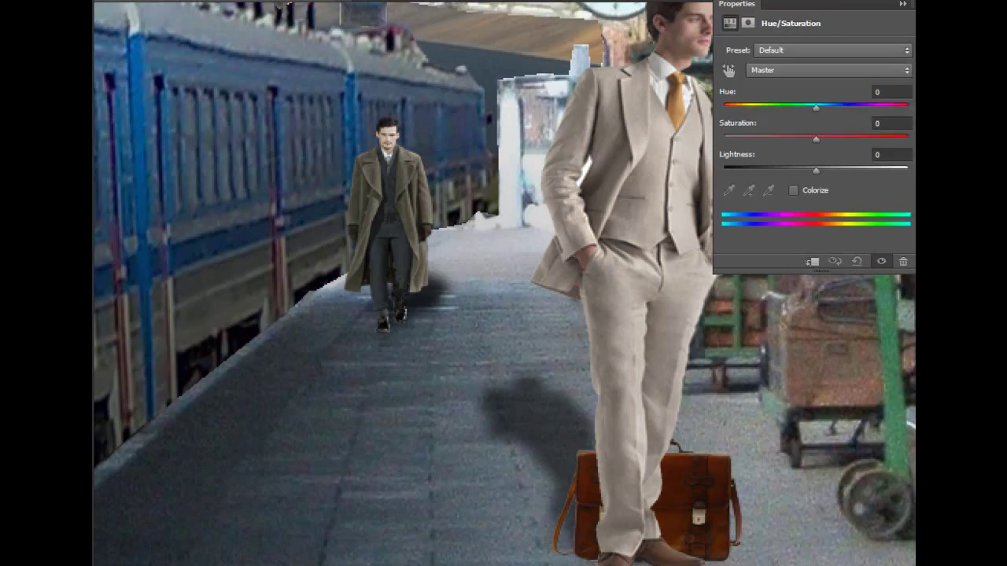
drag(804, 134, 785, 139)
key(ctrl+minus)
key(ctrl+minus)
key(ctrl+minus)
key(ctrl+minus)
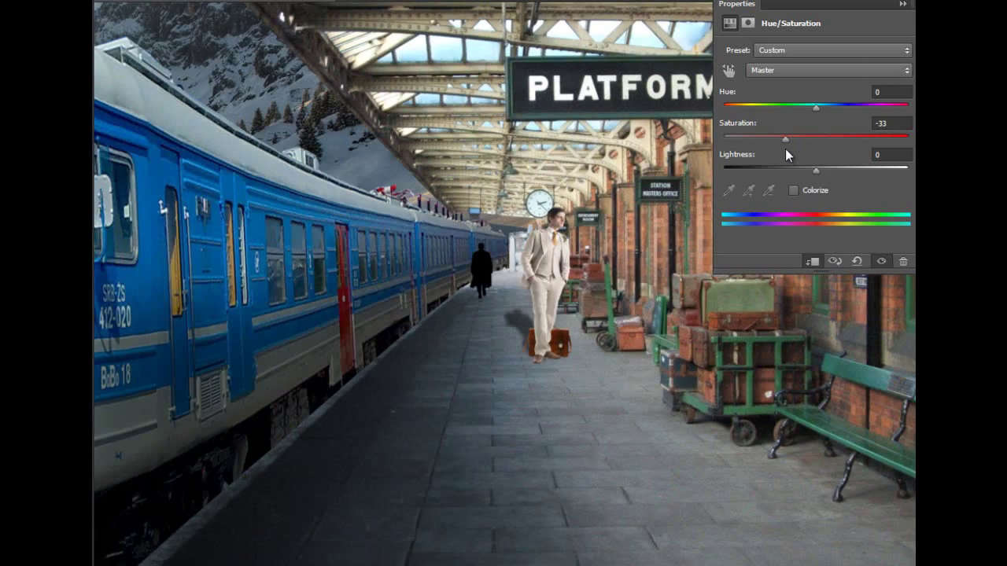
key(ctrl+minus)
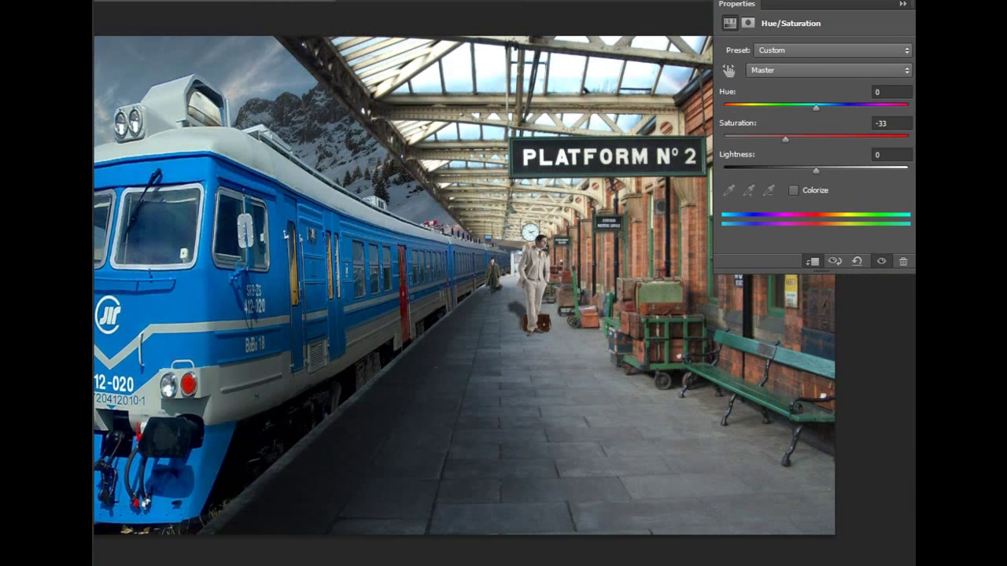
Close the Properties panel to view the finished station composite
click(902, 4)
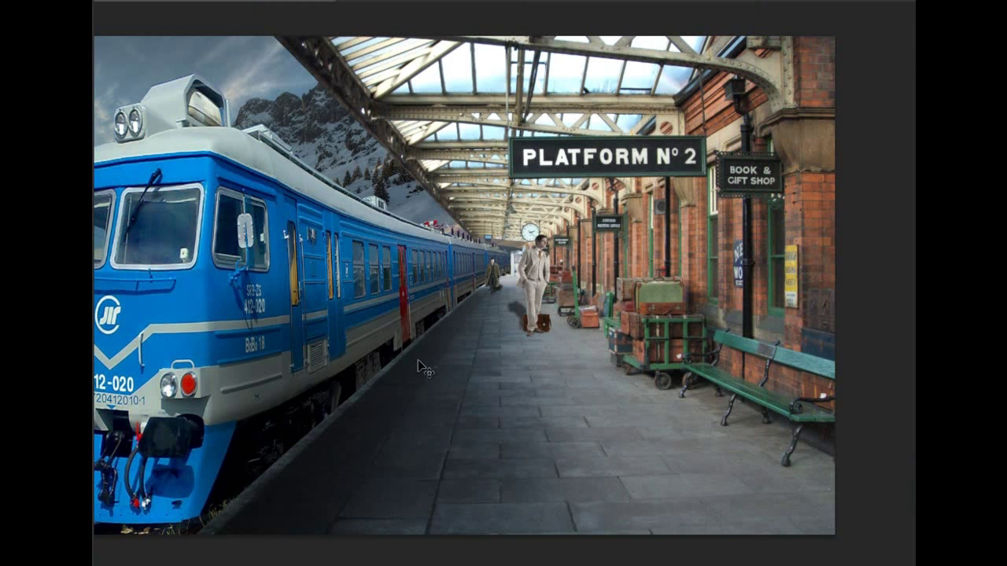